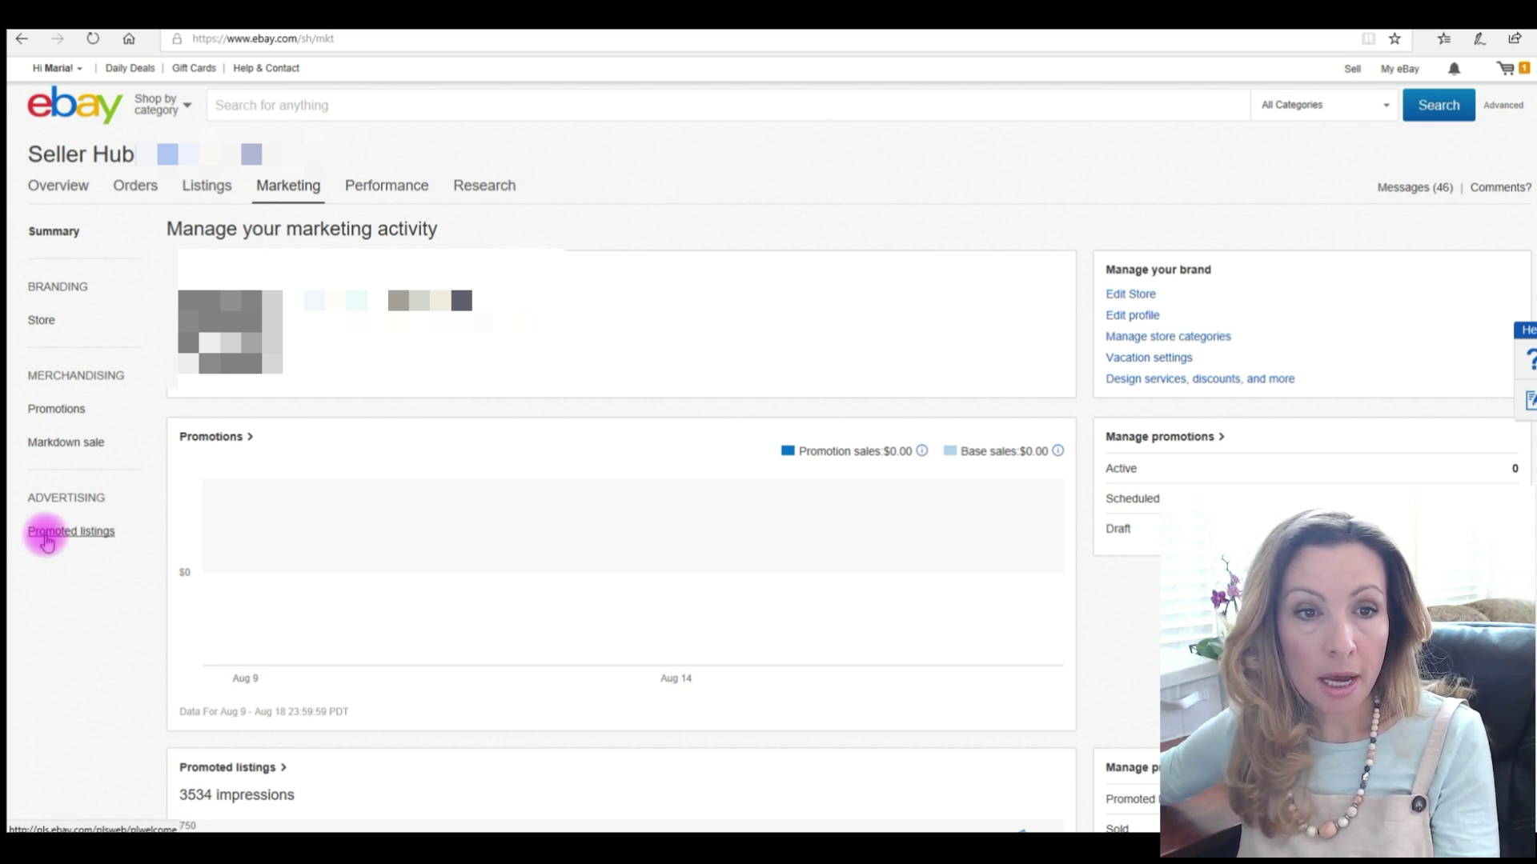
# - Start a volume pricing promotion from the Promotions page and review the discount percentages for buying 2 or more items
pyautogui.click(56, 411)
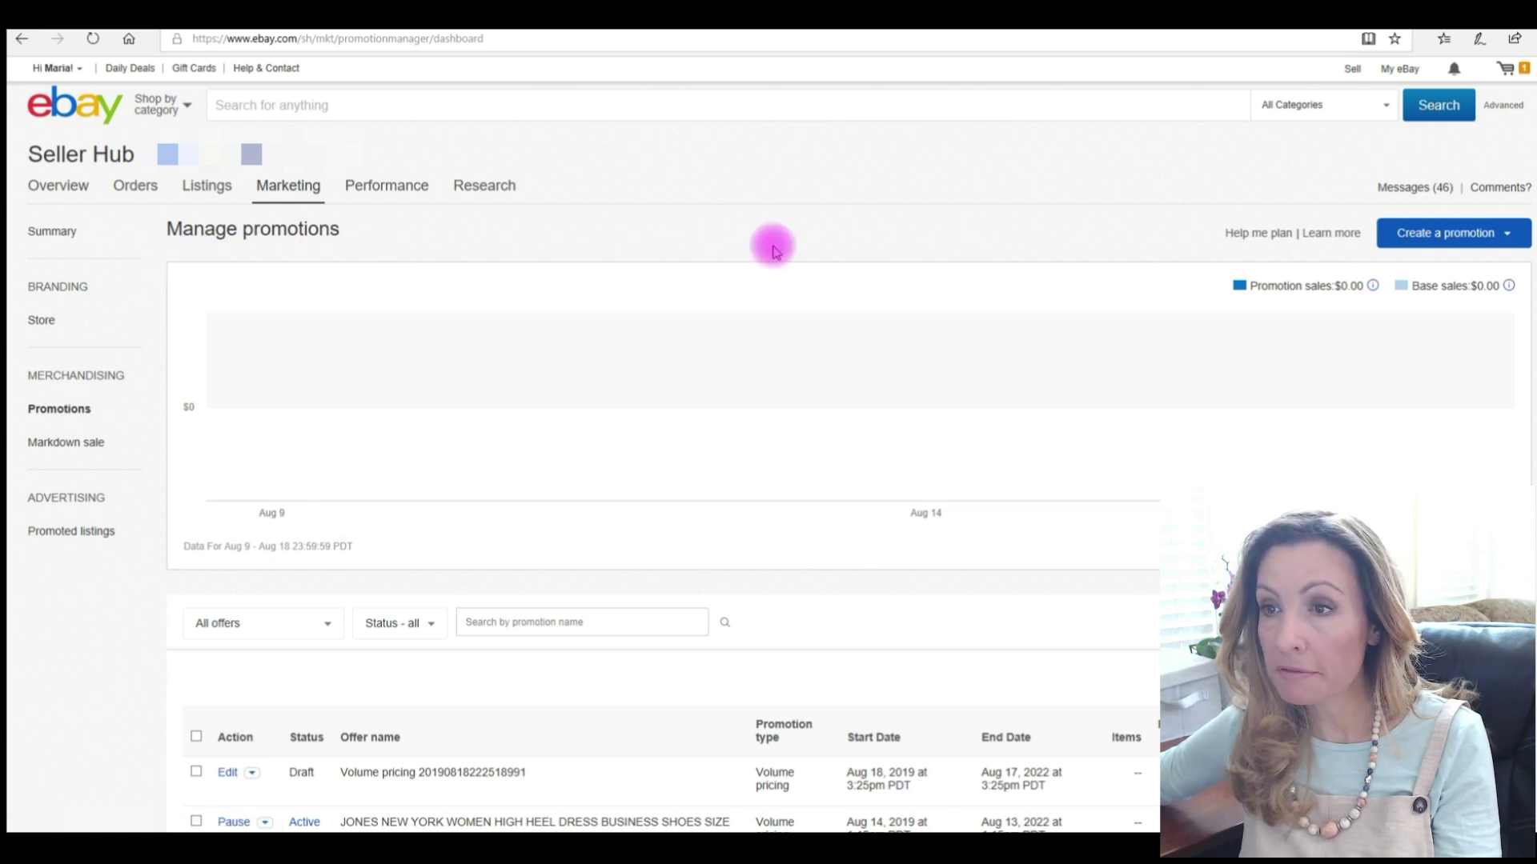
pyautogui.click(1507, 237)
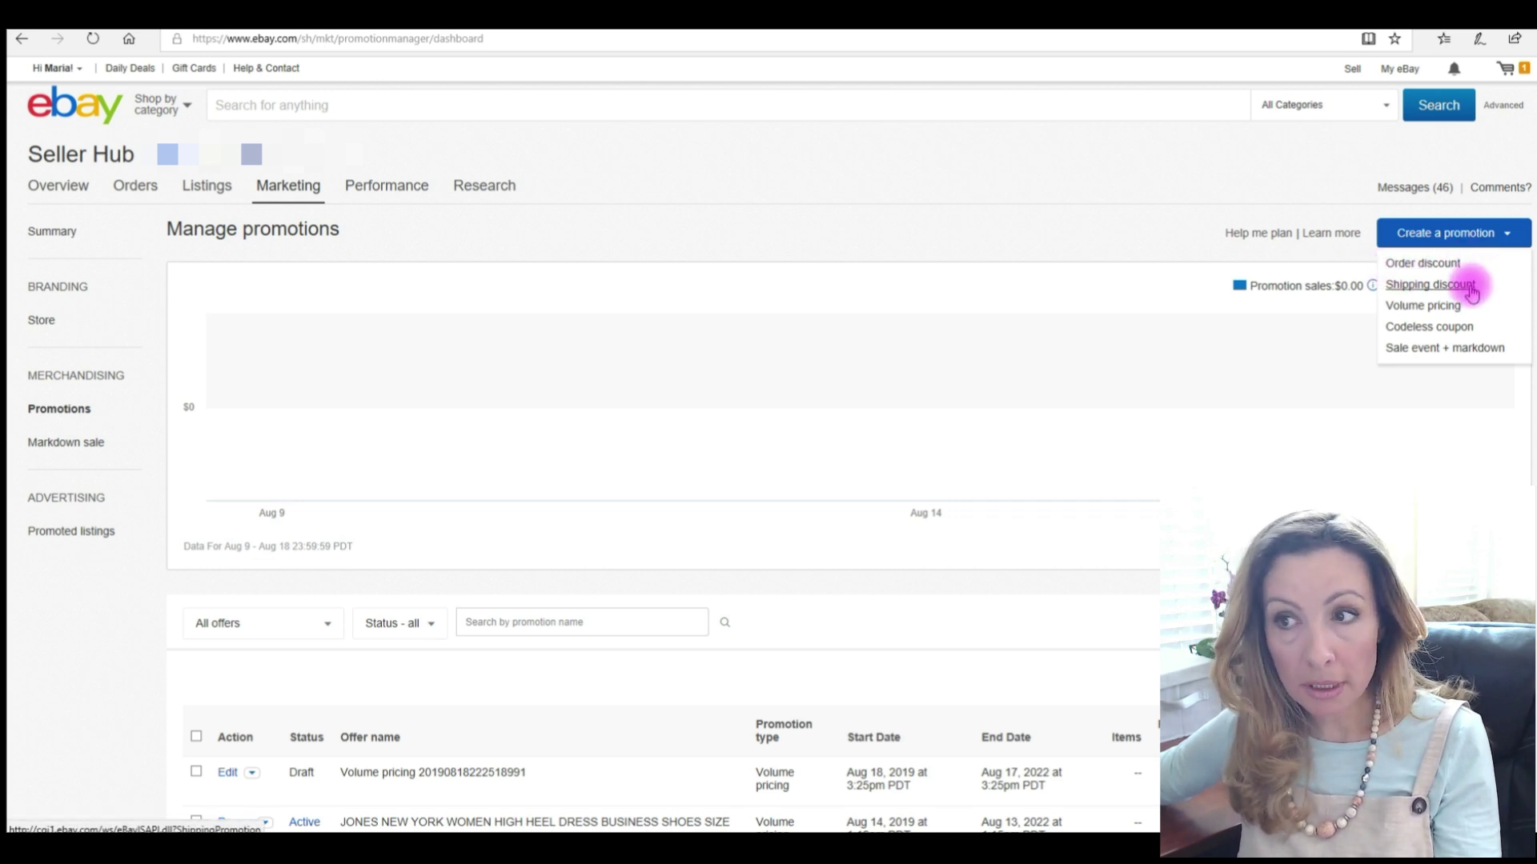
pyautogui.click(1433, 310)
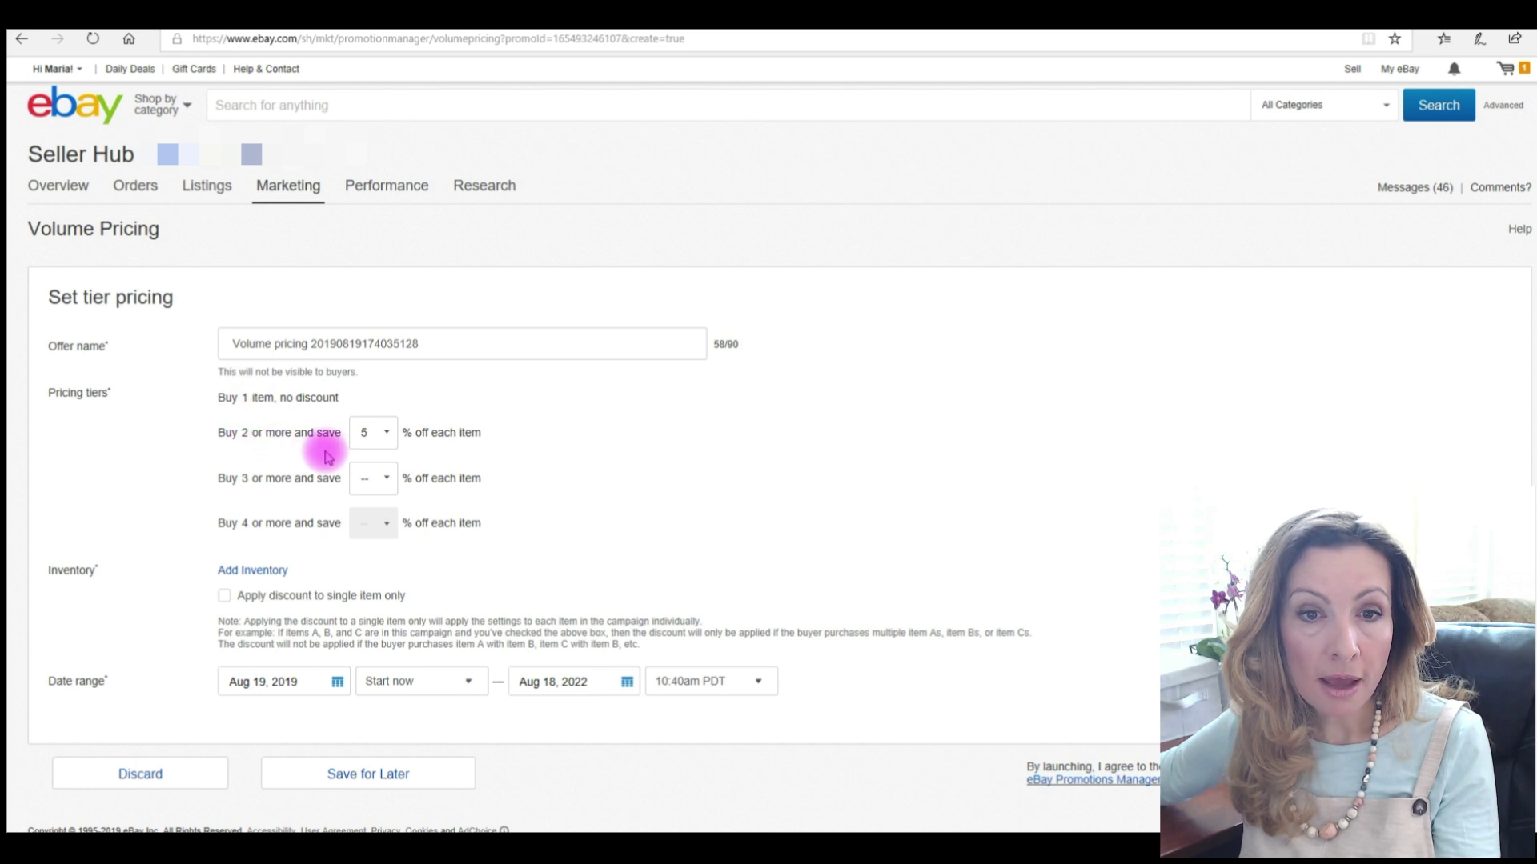
pyautogui.click(390, 432)
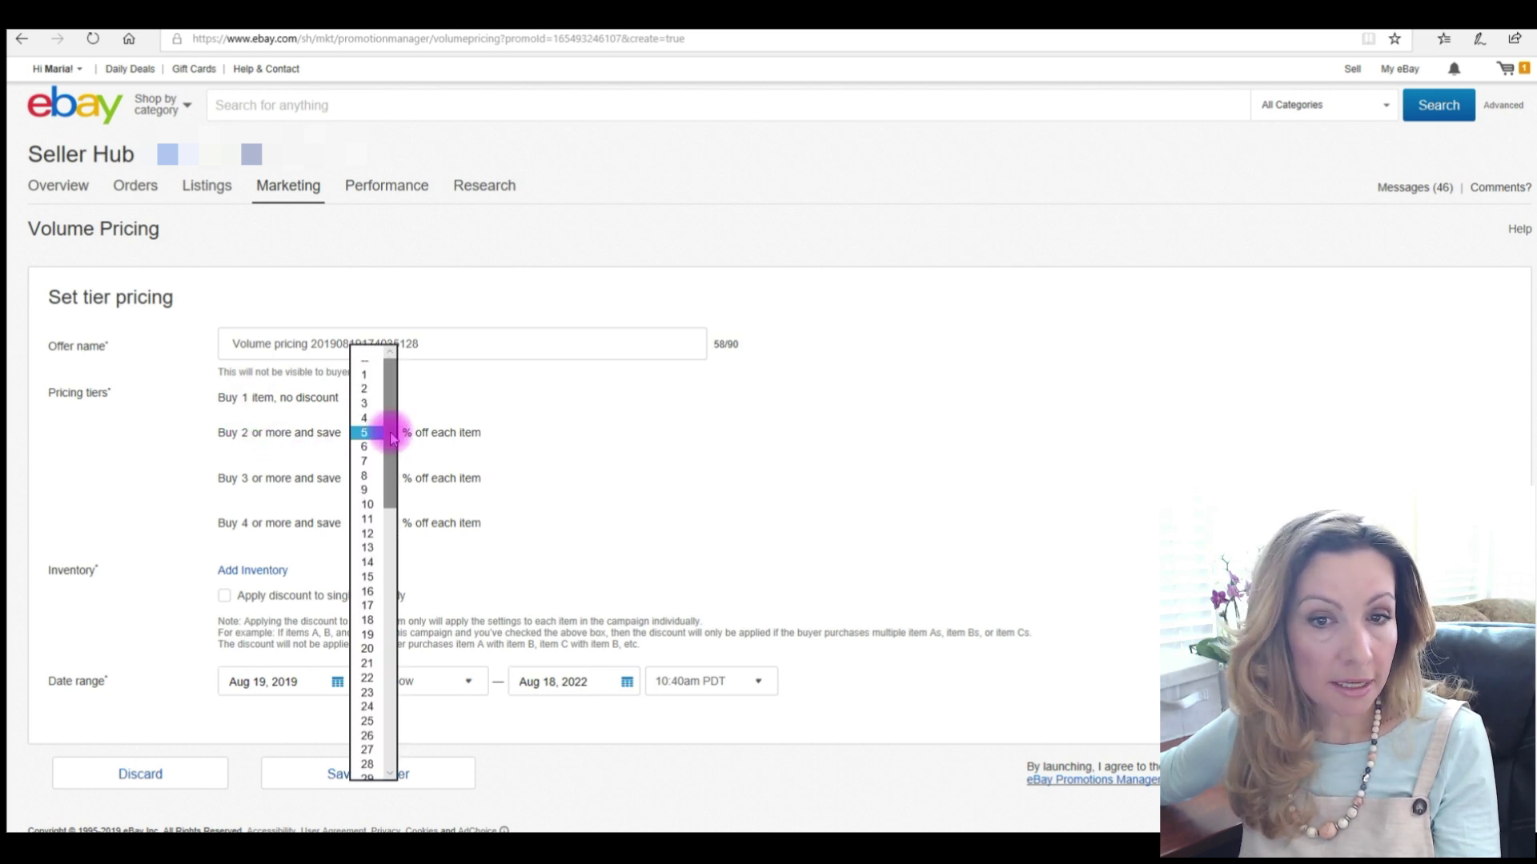
pyautogui.click(488, 420)
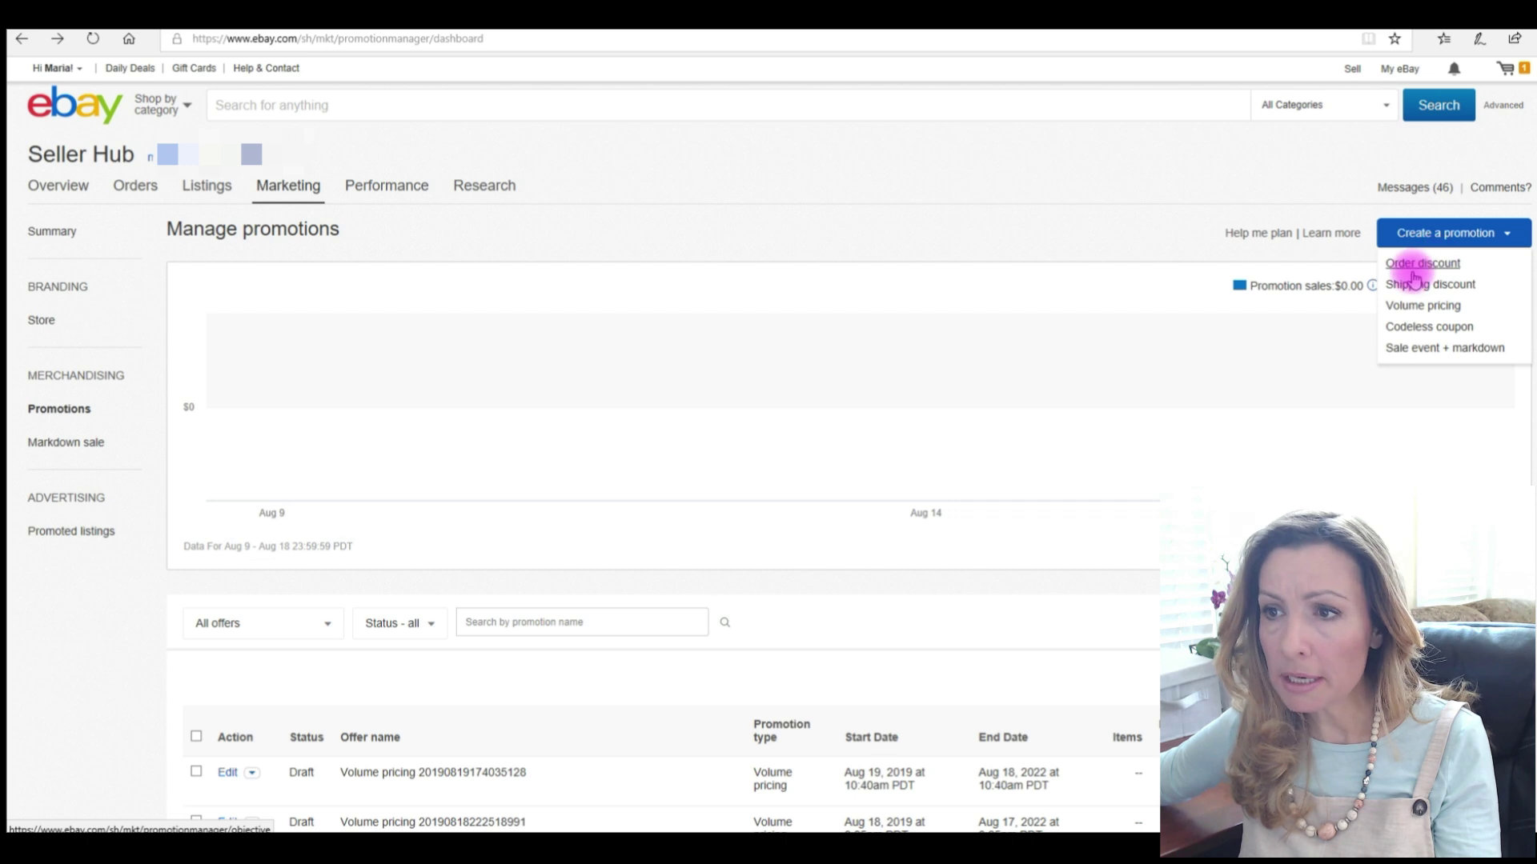
# - Start an order discount for the Home and garden category with the objective Introduce new items
pyautogui.click(1413, 265)
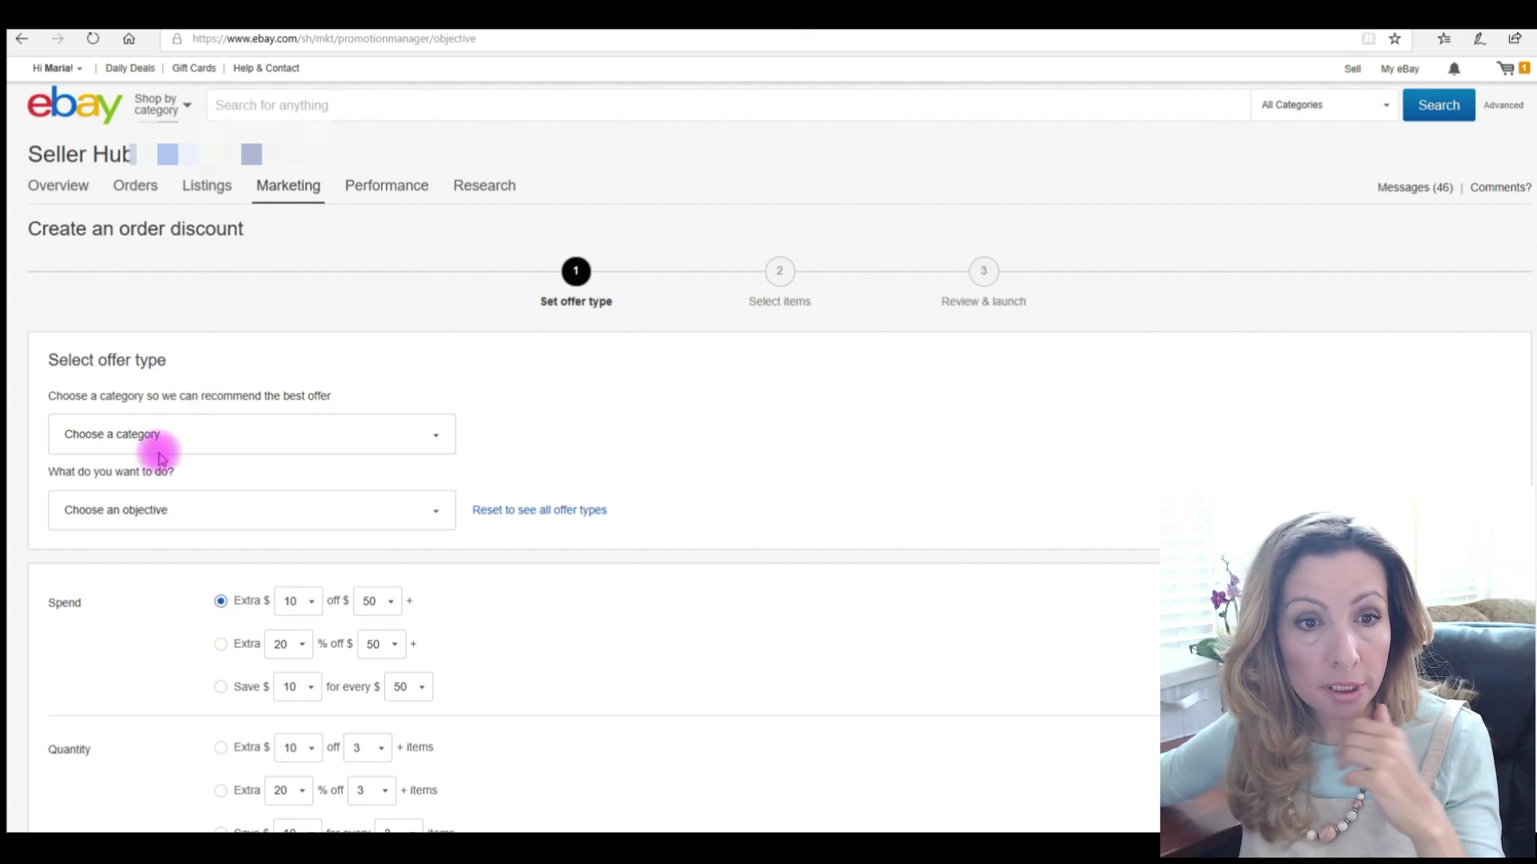
pyautogui.click(433, 438)
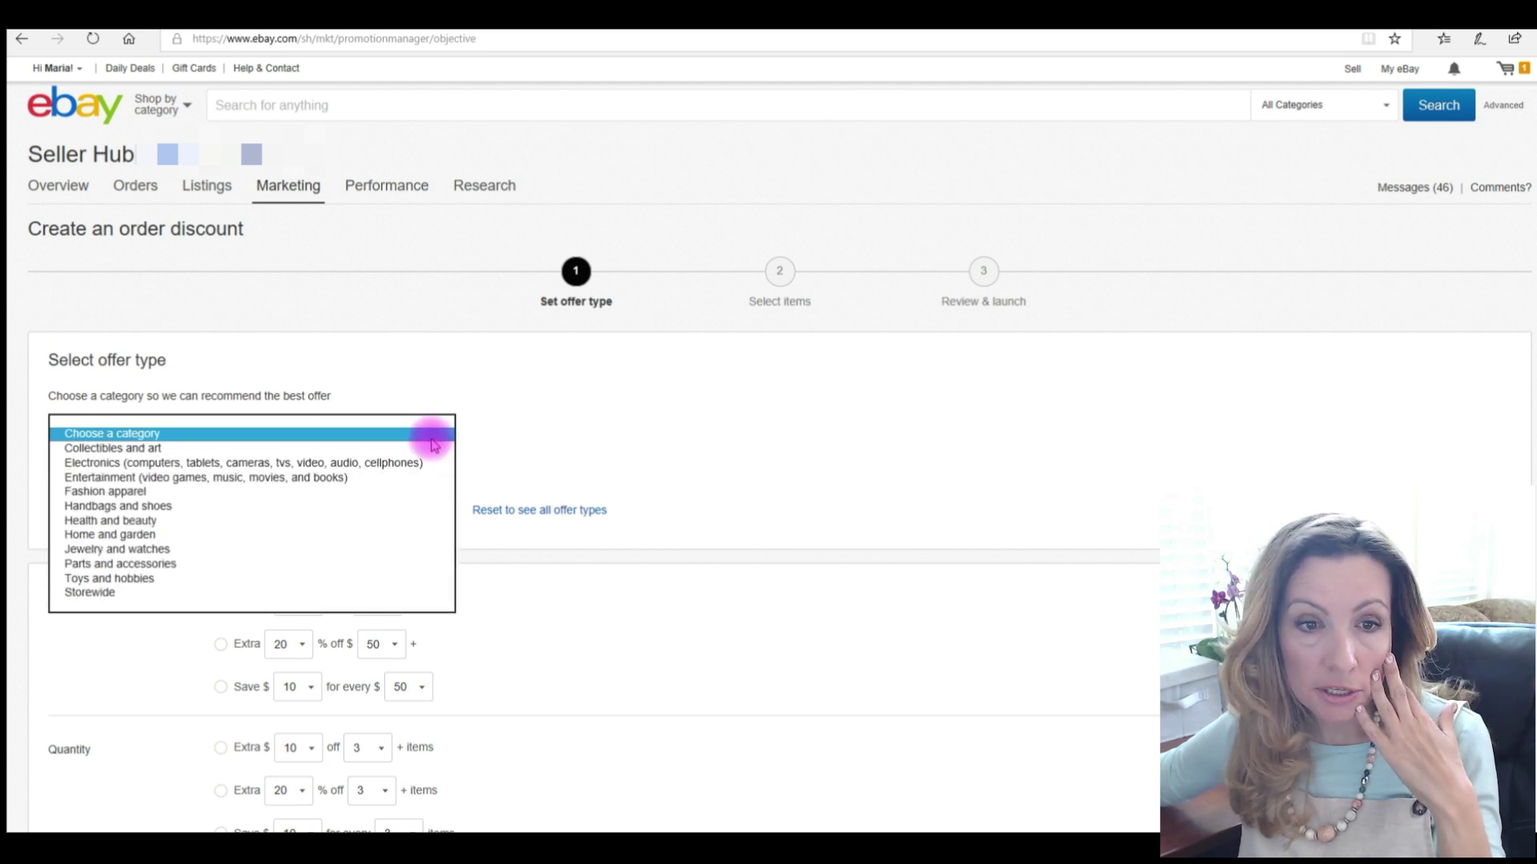
pyautogui.press('Down')
pyautogui.press('Down')
pyautogui.press('Down')
pyautogui.press('Down')
pyautogui.press('Down')
pyautogui.press('Down')
pyautogui.press('Down')
pyautogui.press('Return')
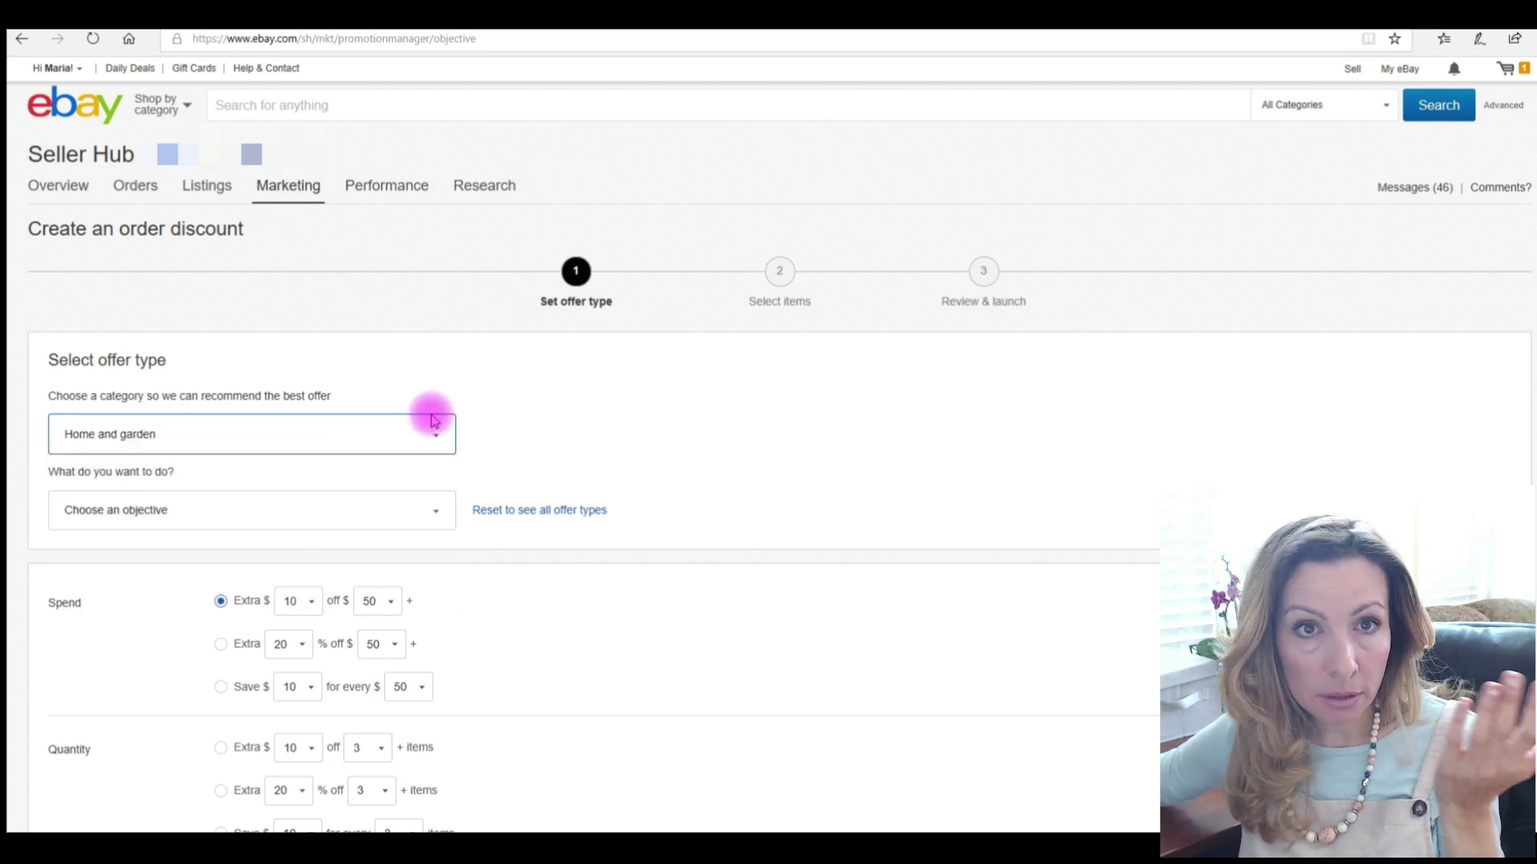
pyautogui.click(435, 510)
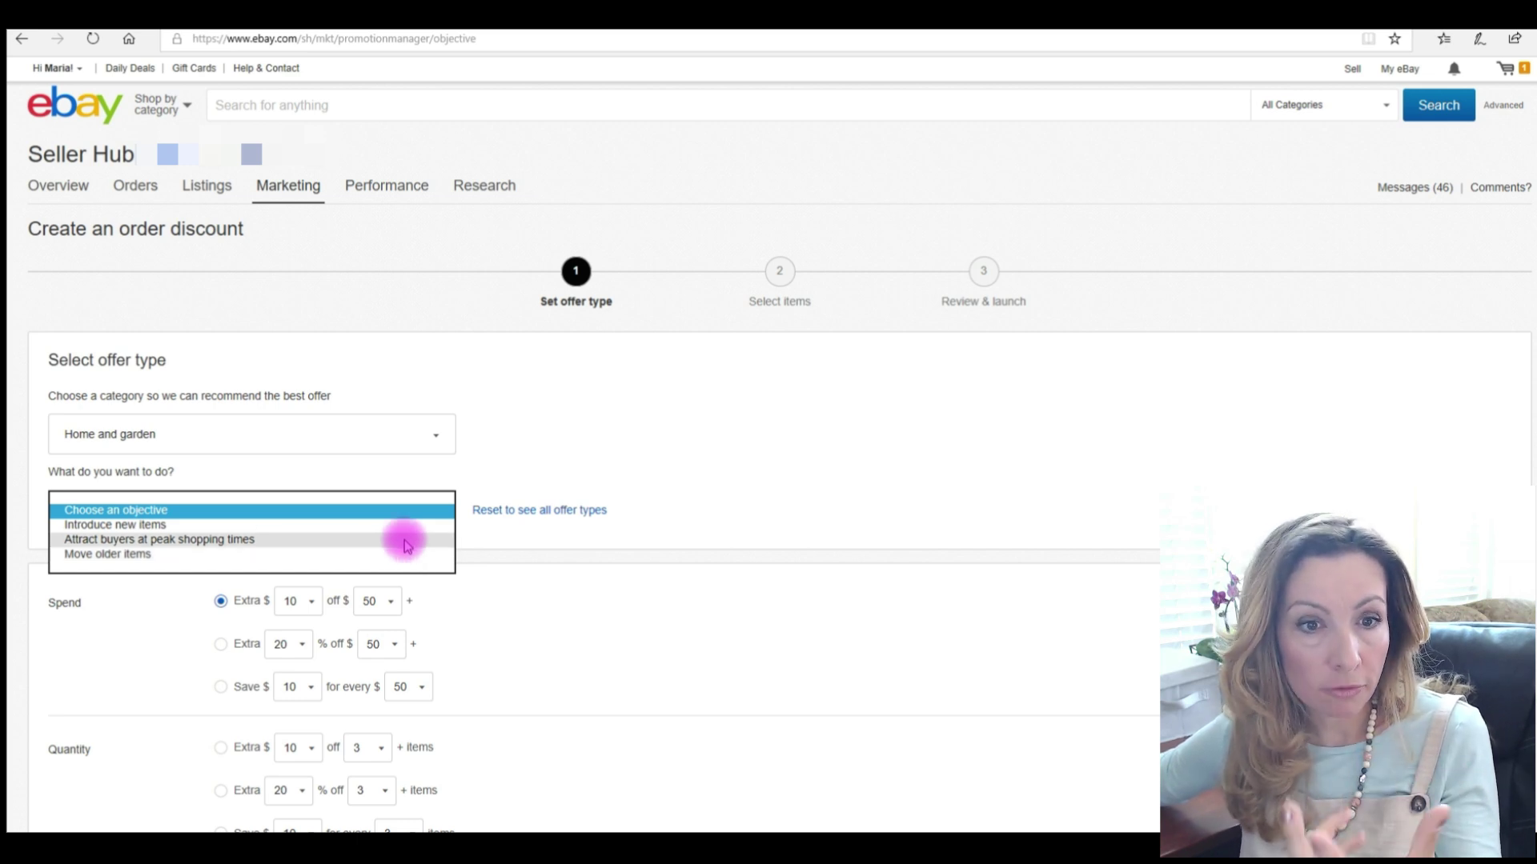
pyautogui.click(405, 525)
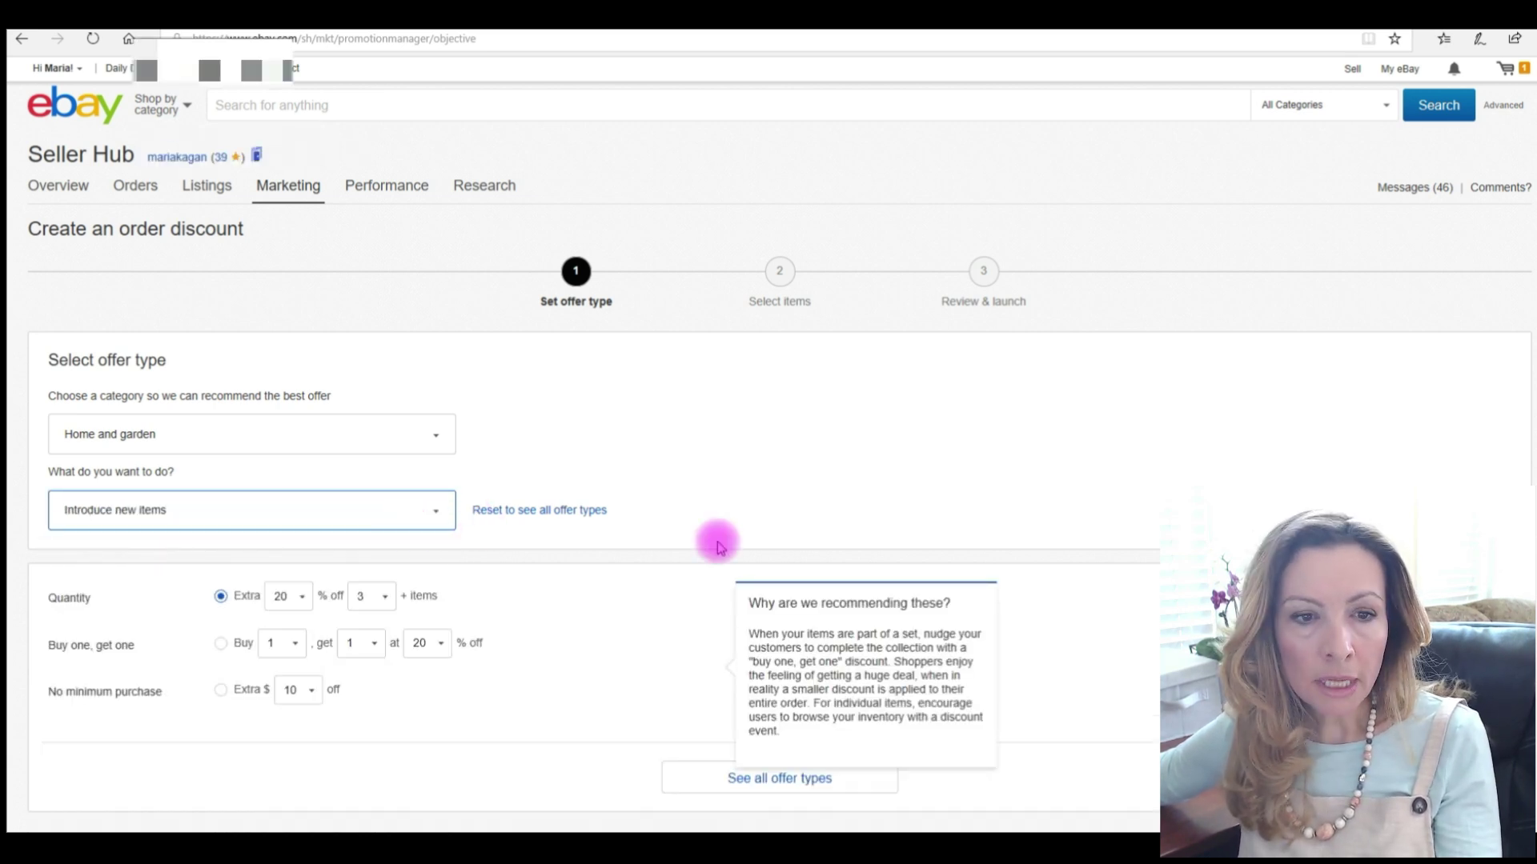
# - Try the buy 1, get 1 at 20% off offer and the extra $10 off offer with no minimum purchase
pyautogui.scroll(-1, 715, 542)
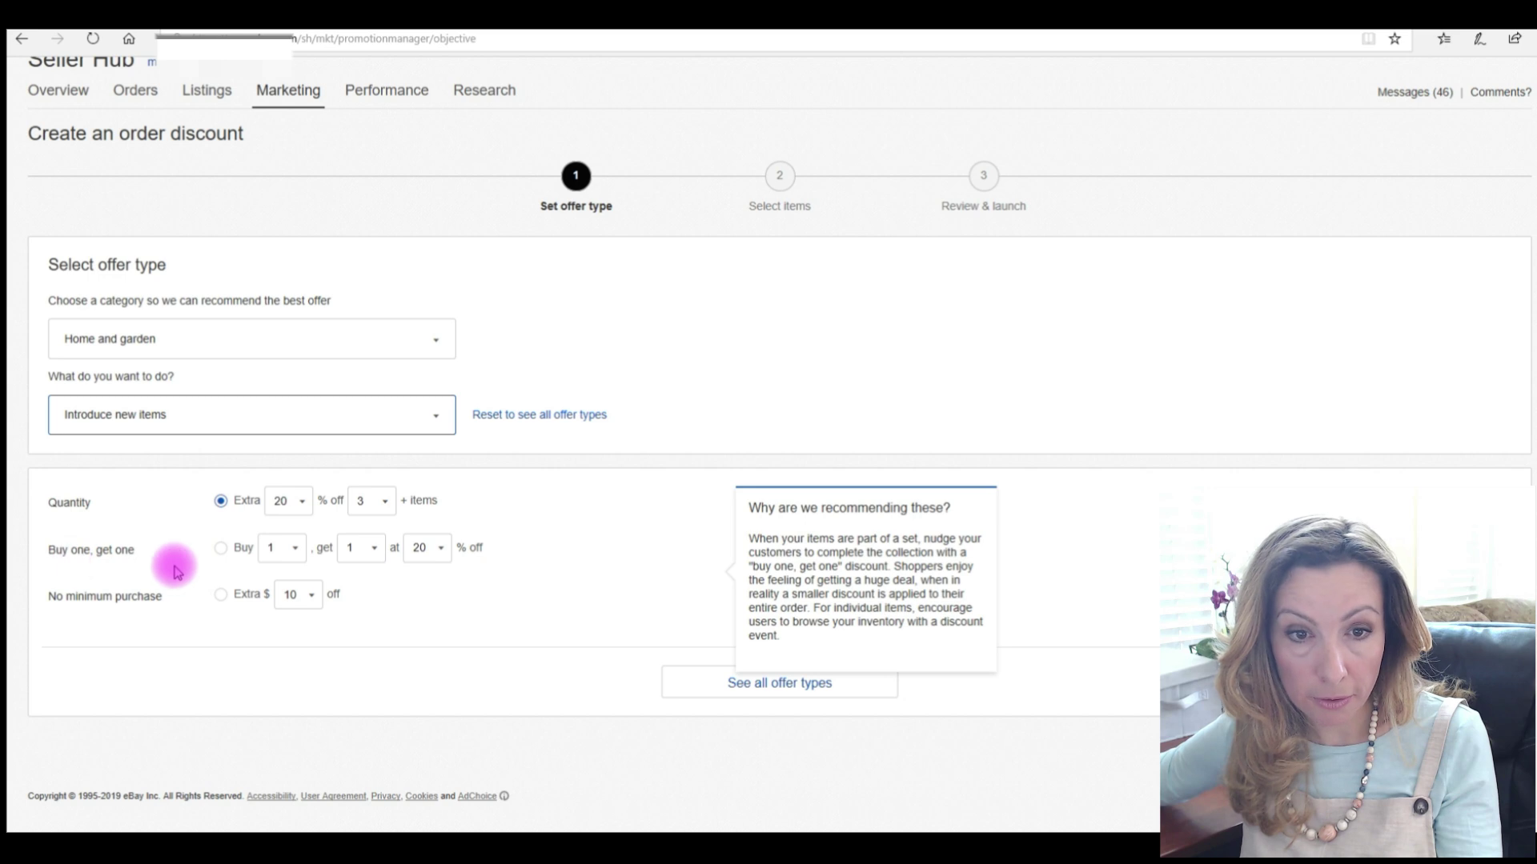
pyautogui.click(220, 549)
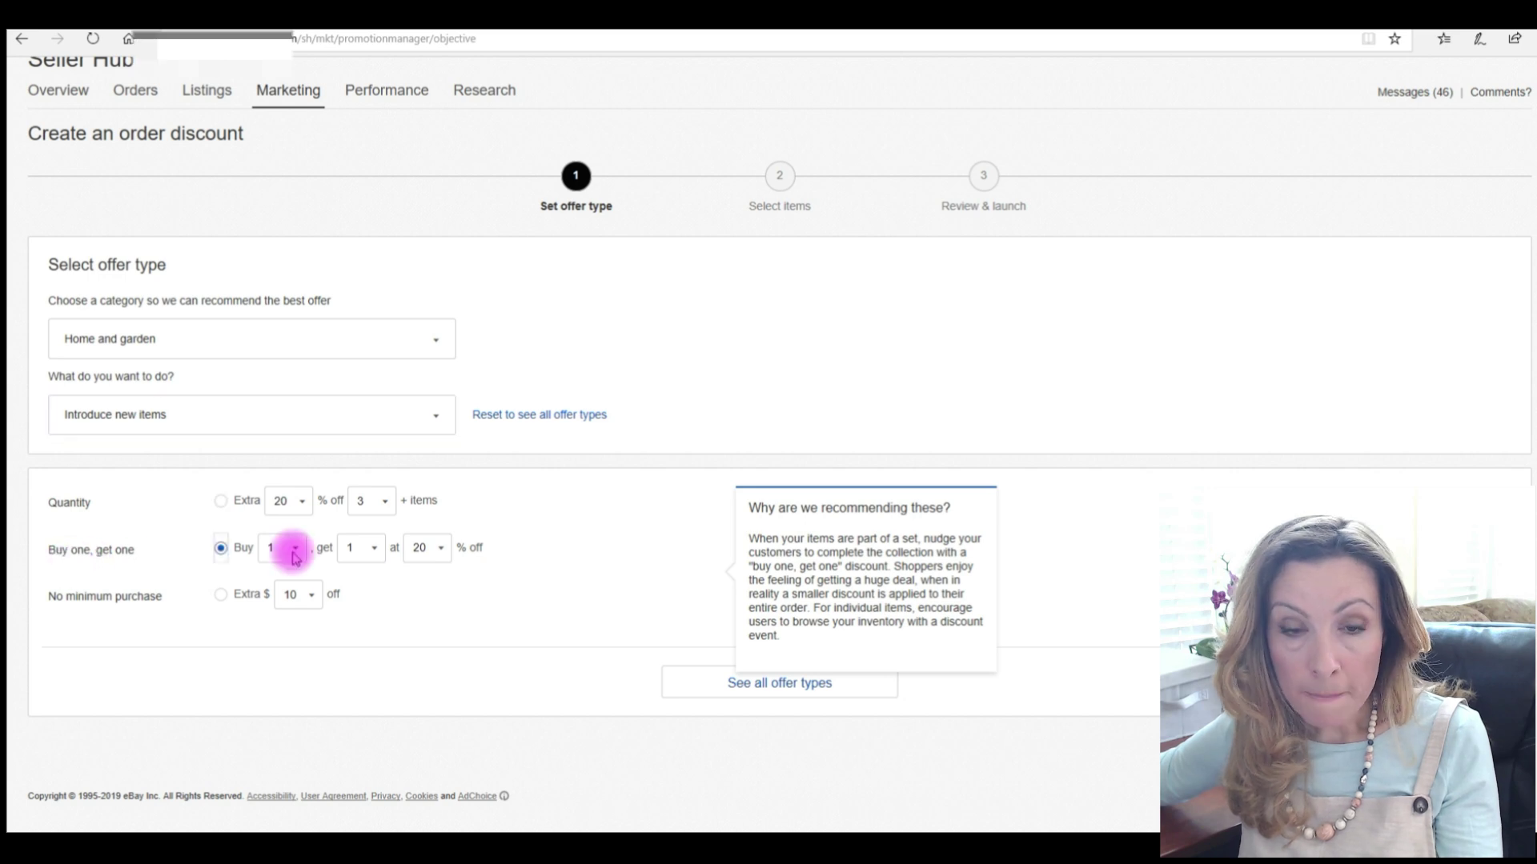
pyautogui.click(438, 550)
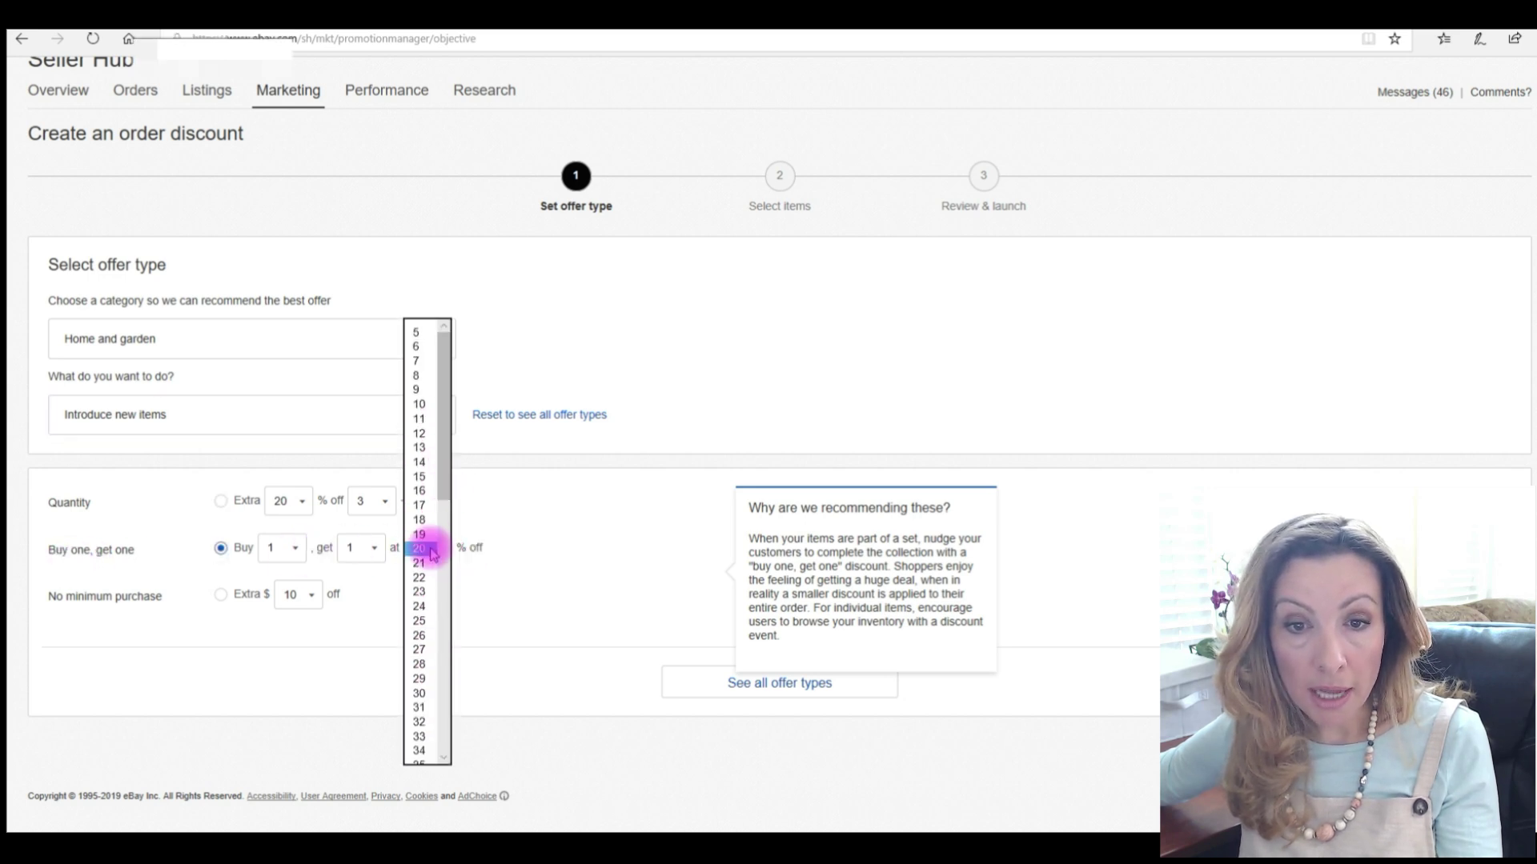
pyautogui.click(430, 546)
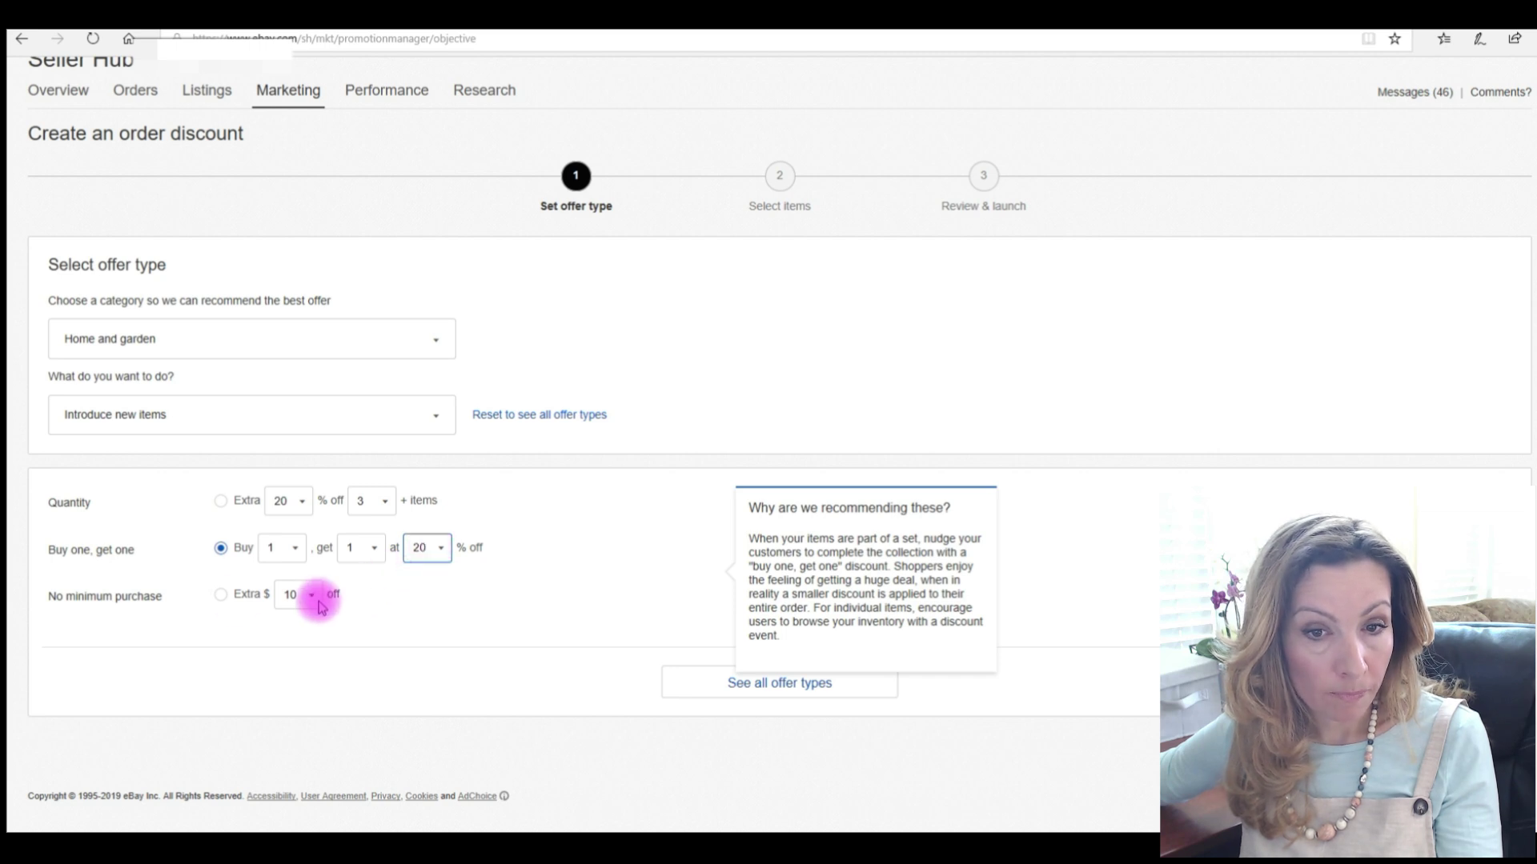
pyautogui.click(220, 600)
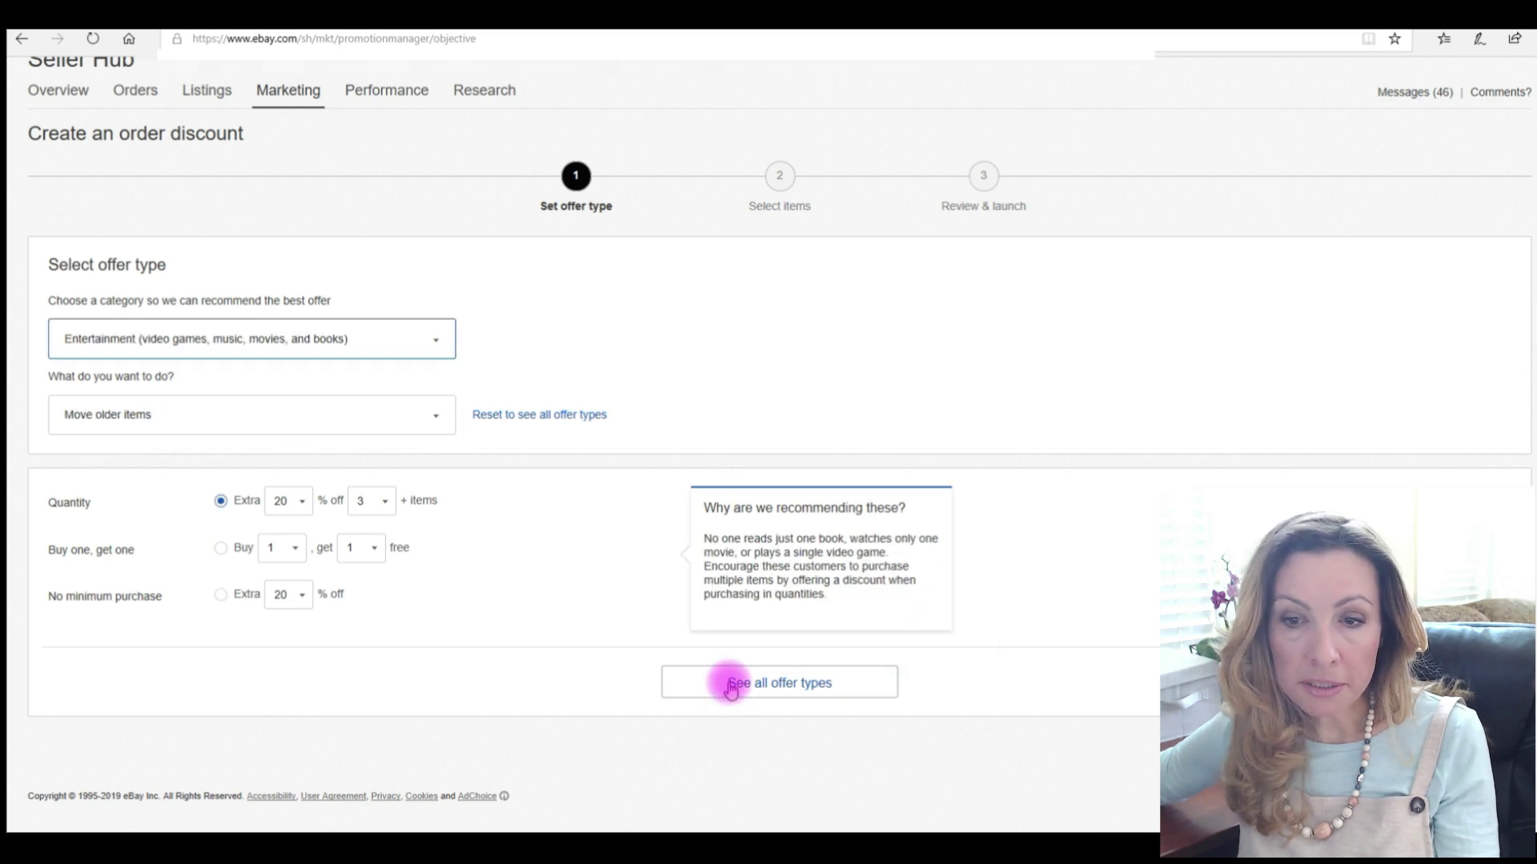
# - Show all offer types and review the minimum spend amounts available for the extra $10 off offer
pyautogui.click(730, 683)
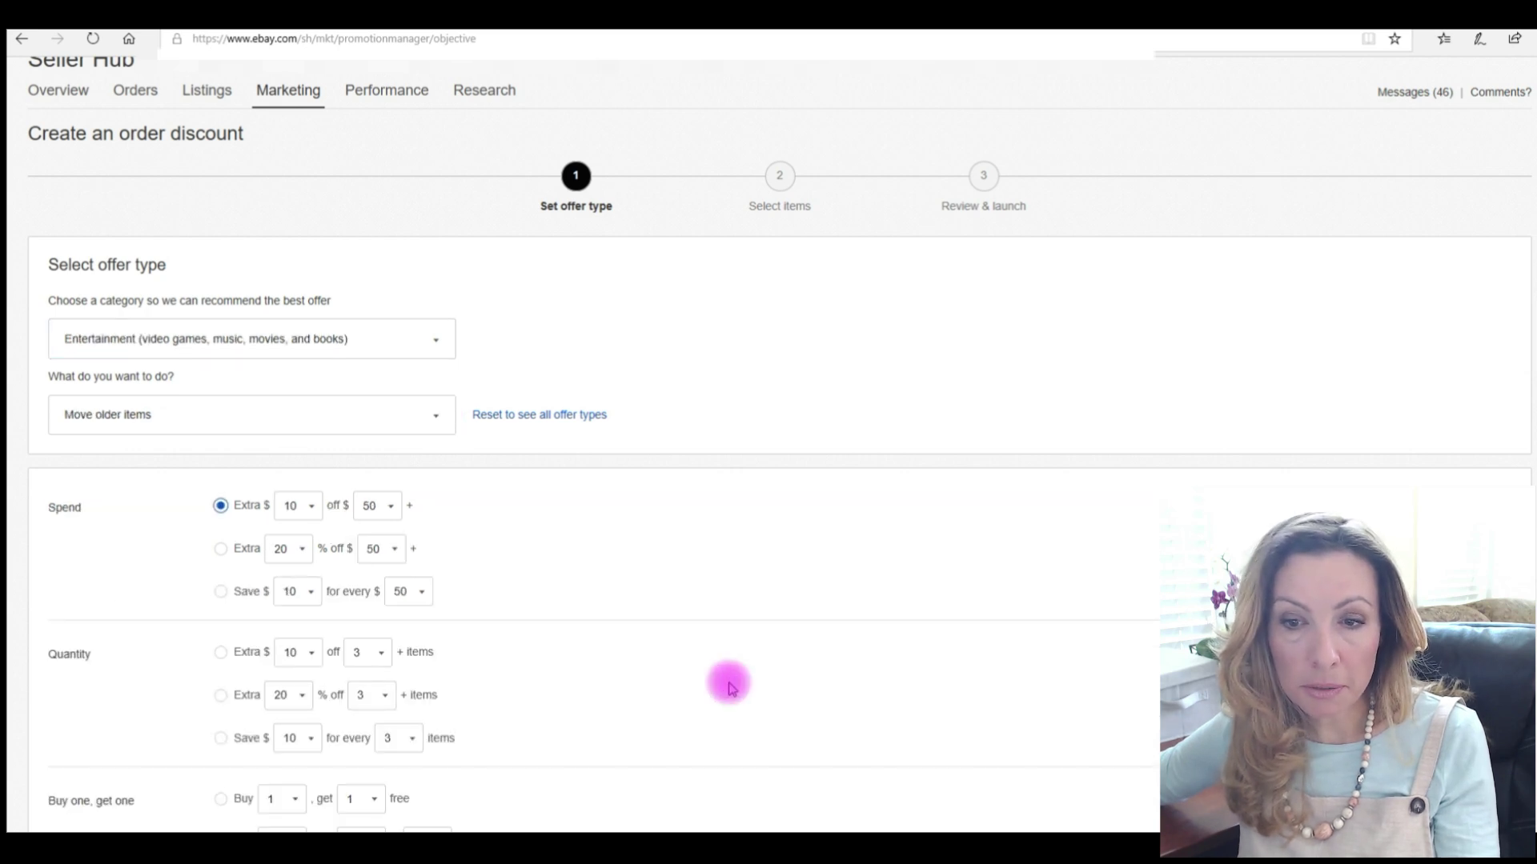
pyautogui.scroll(-3, 586, 463)
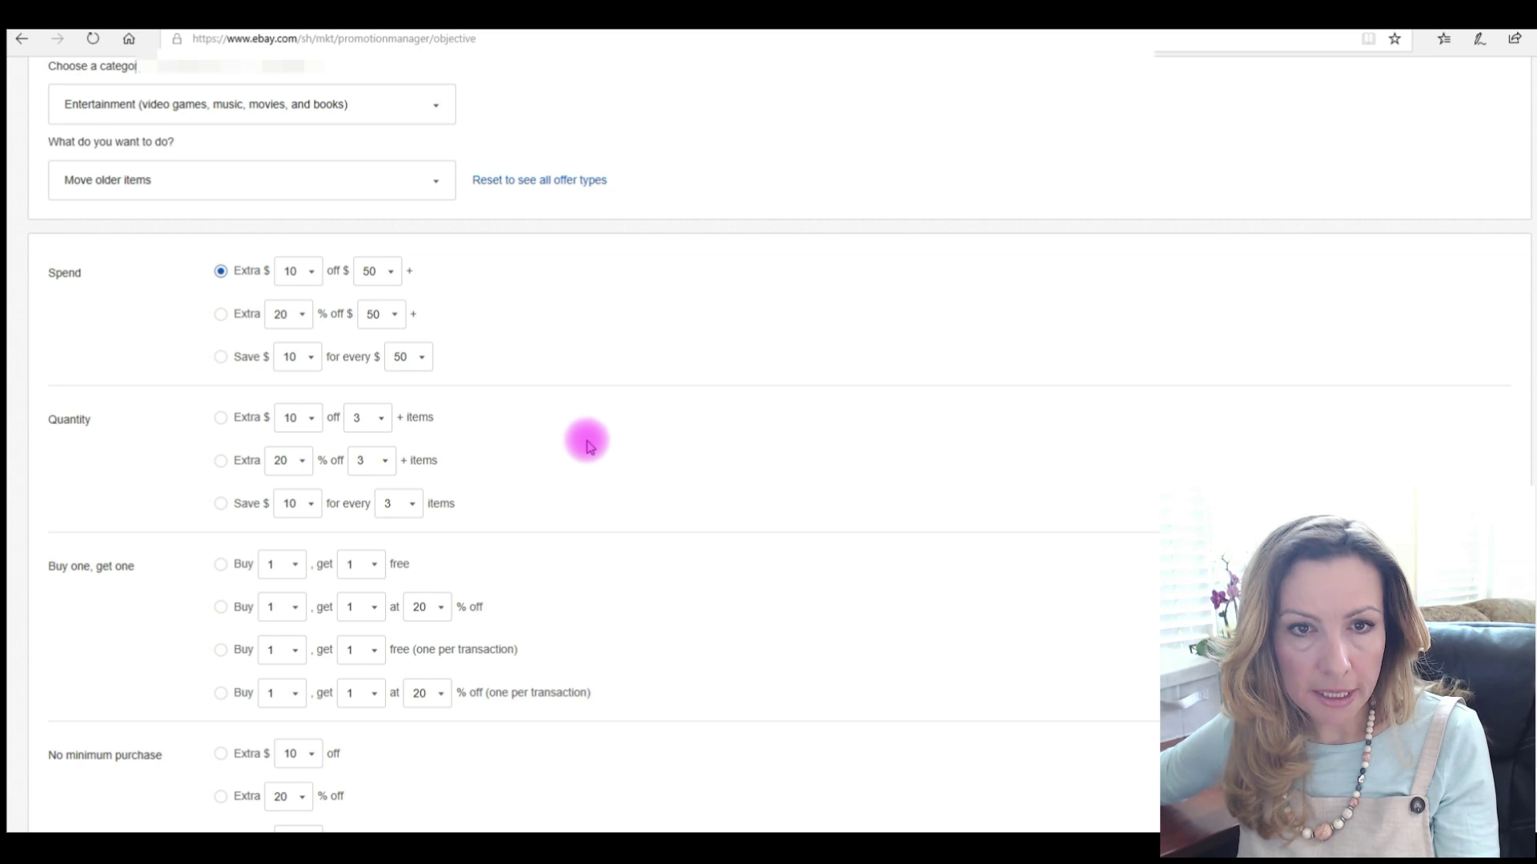
pyautogui.scroll(2, 584, 433)
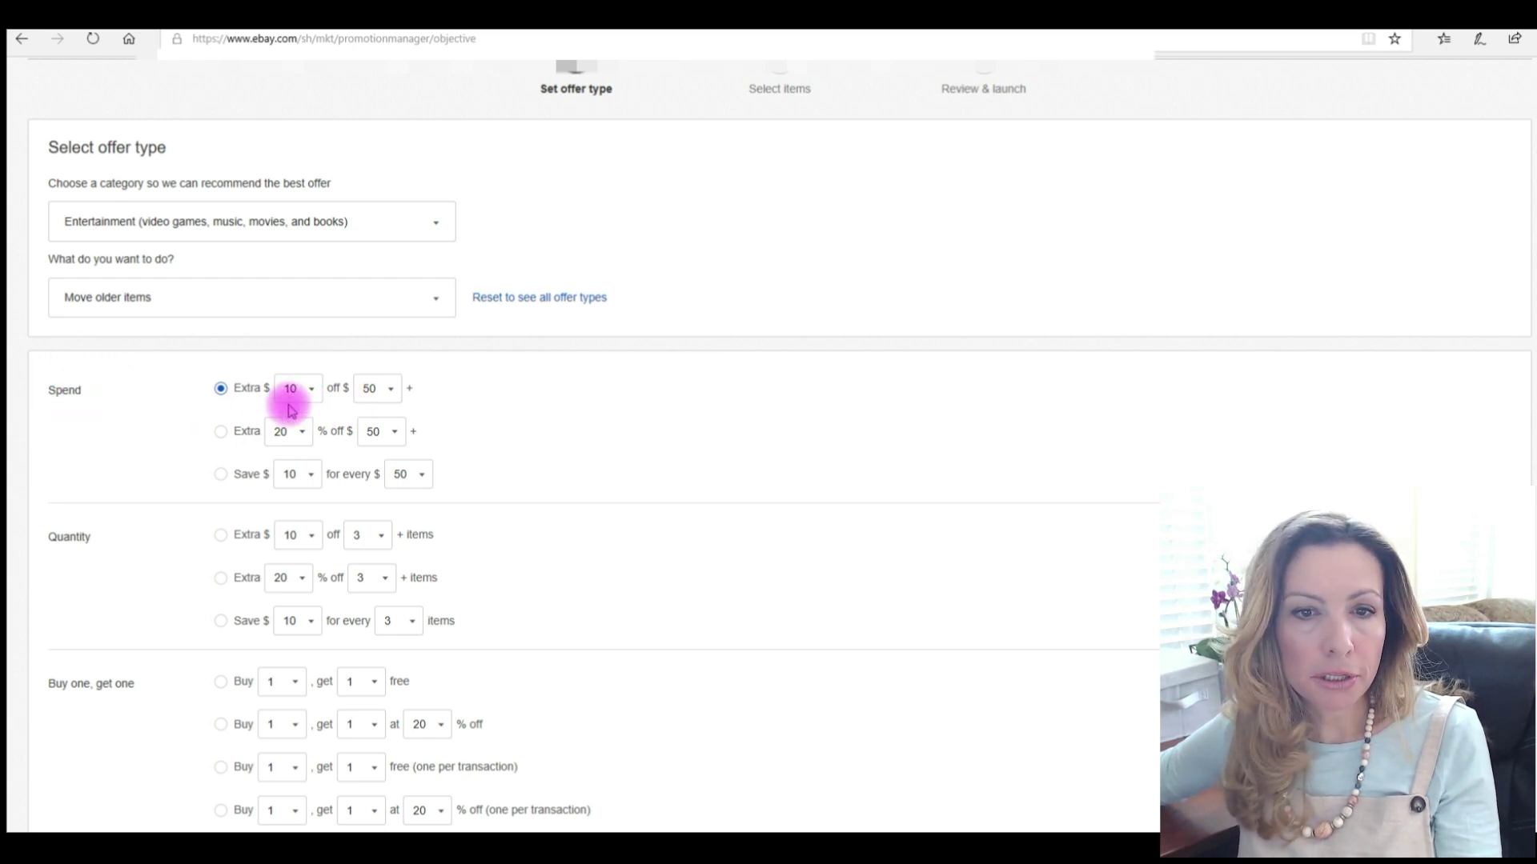
pyautogui.click(396, 390)
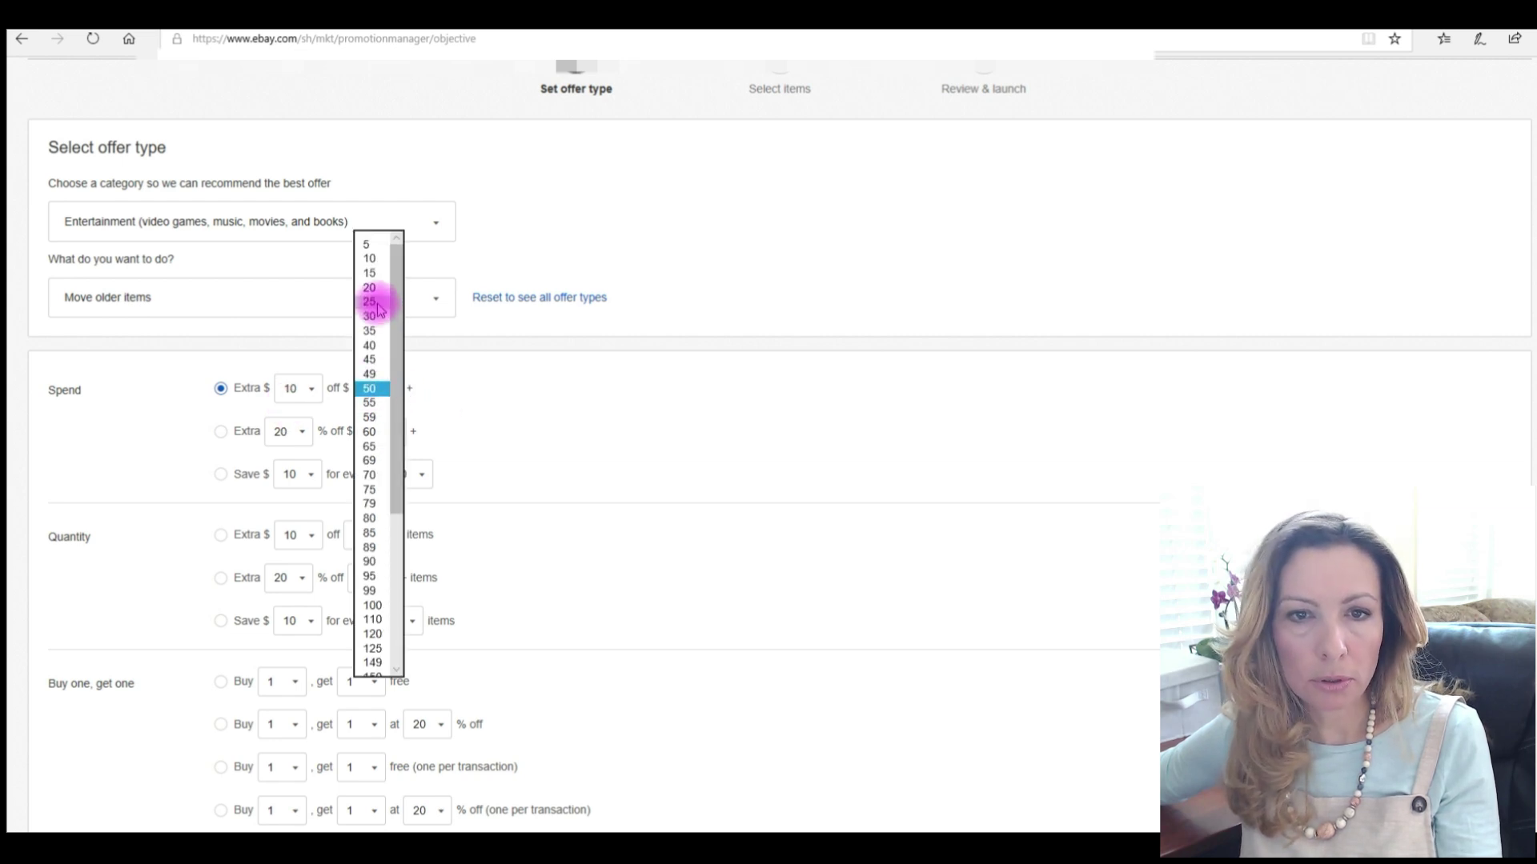
pyautogui.click(497, 388)
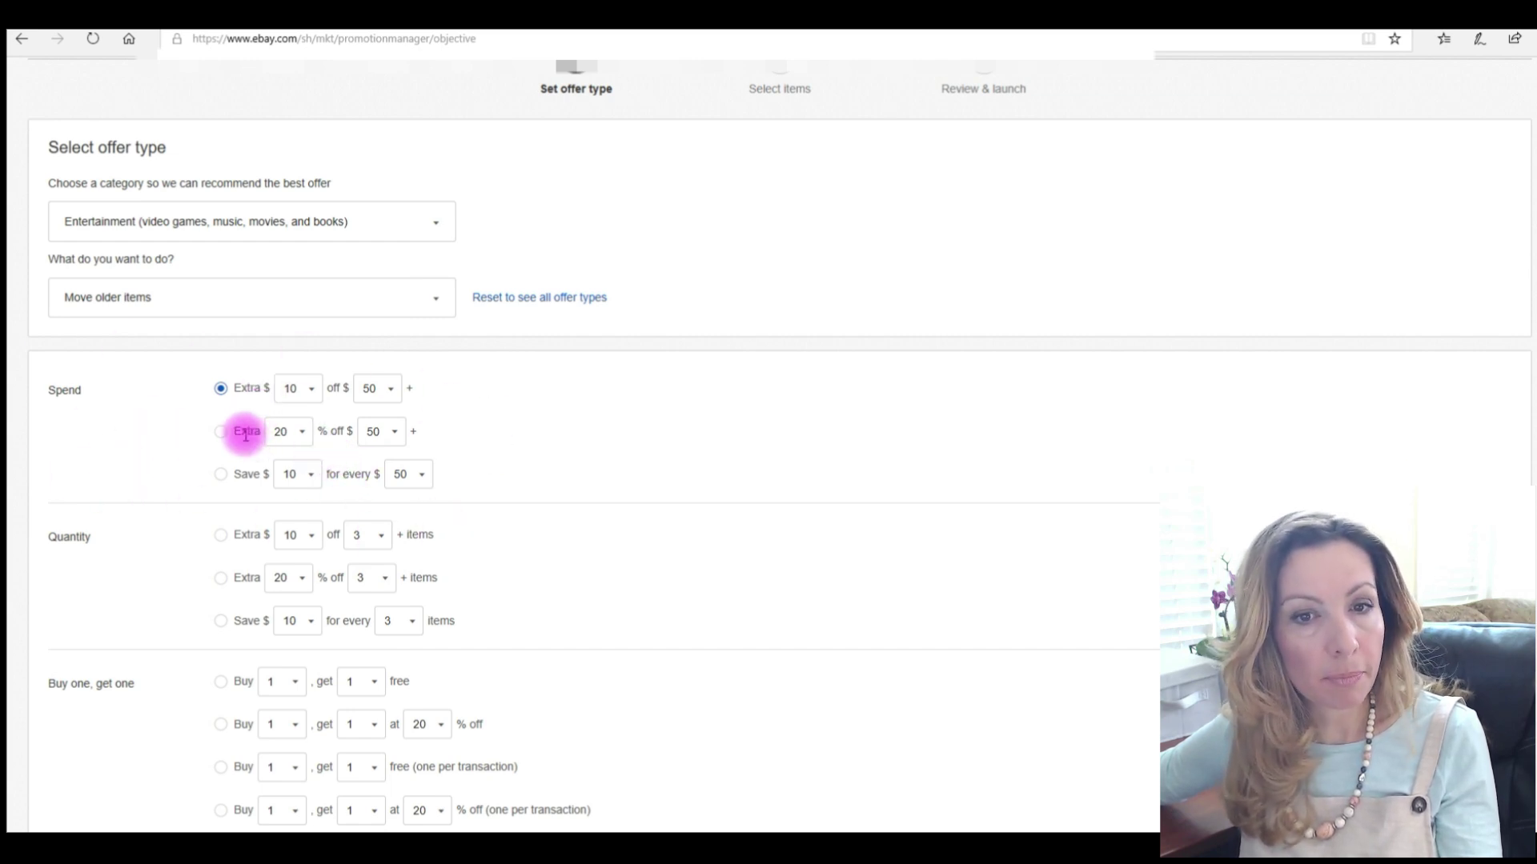
# - Set the spend offer to extra 20% off $60 or more and check the spend amounts for the Save $10 offer
pyautogui.click(392, 436)
pyautogui.click(388, 477)
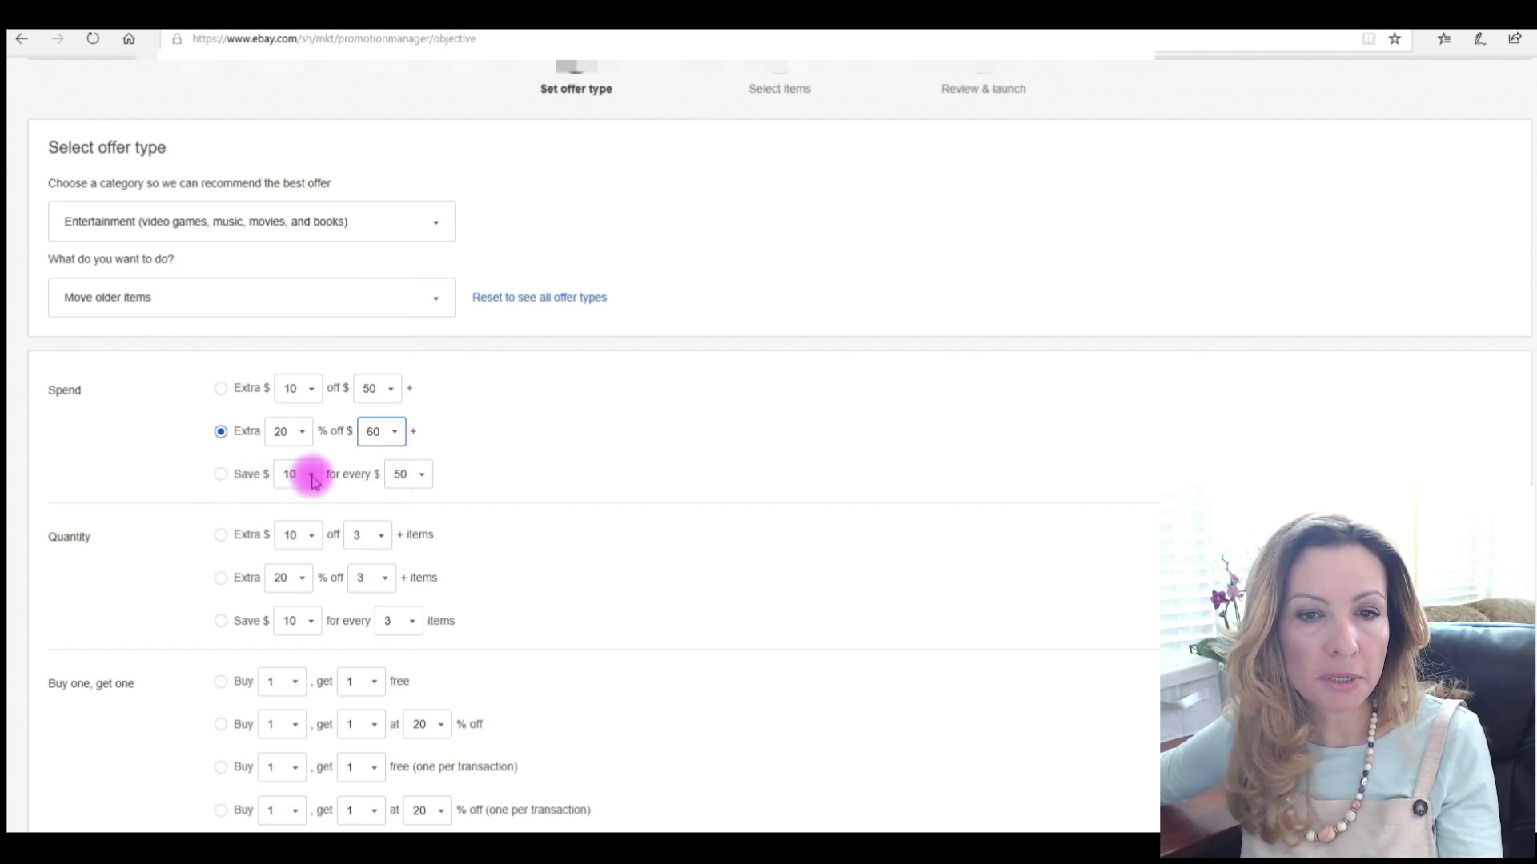
pyautogui.click(423, 476)
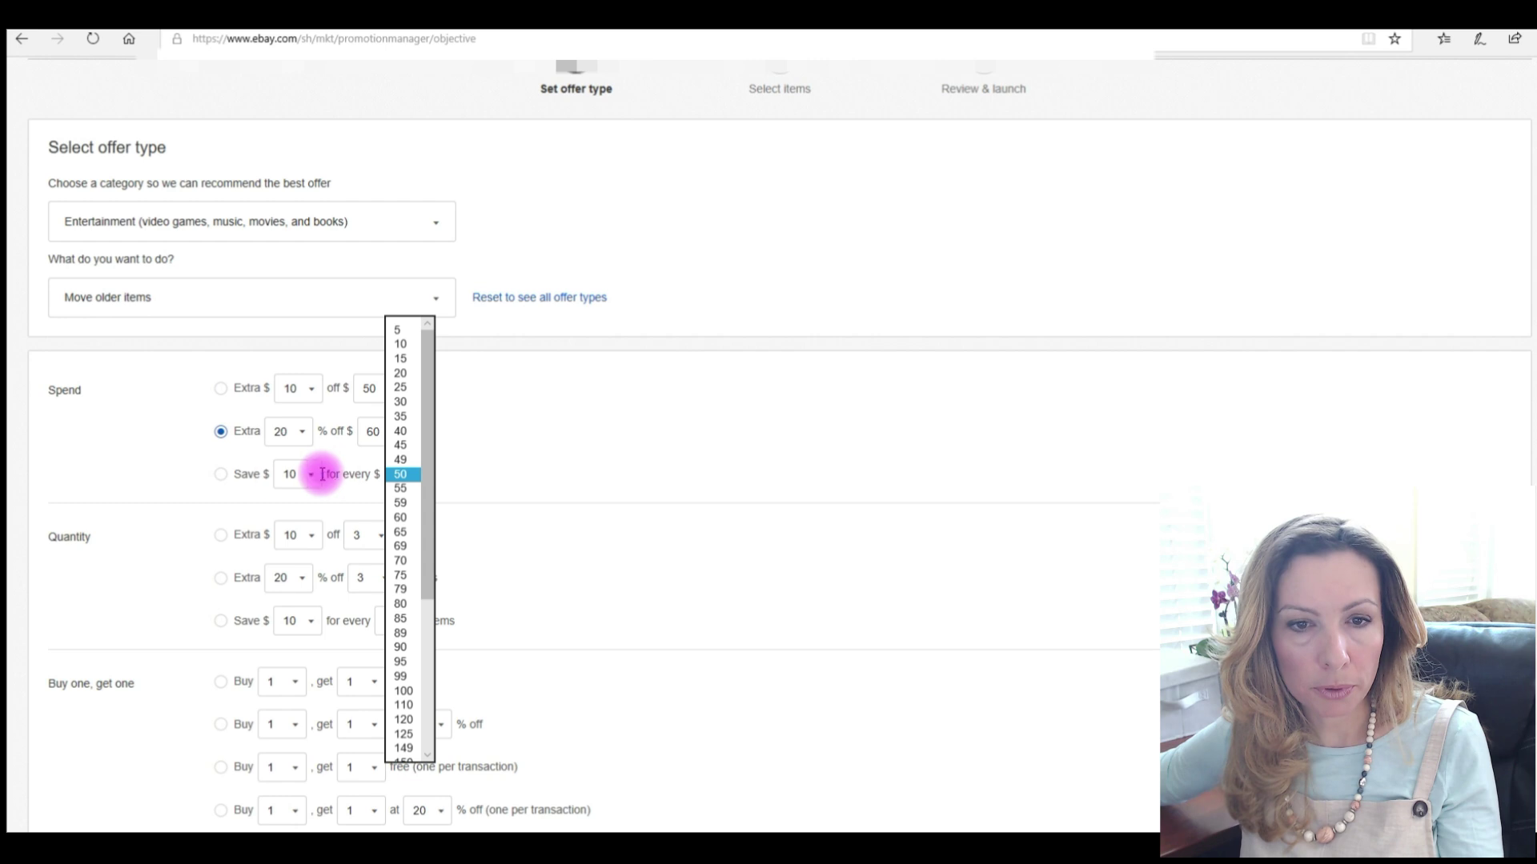
pyautogui.click(726, 515)
# - Set the buy one, get one offer to buy 2, get 1 free
pyautogui.scroll(-2, 724, 472)
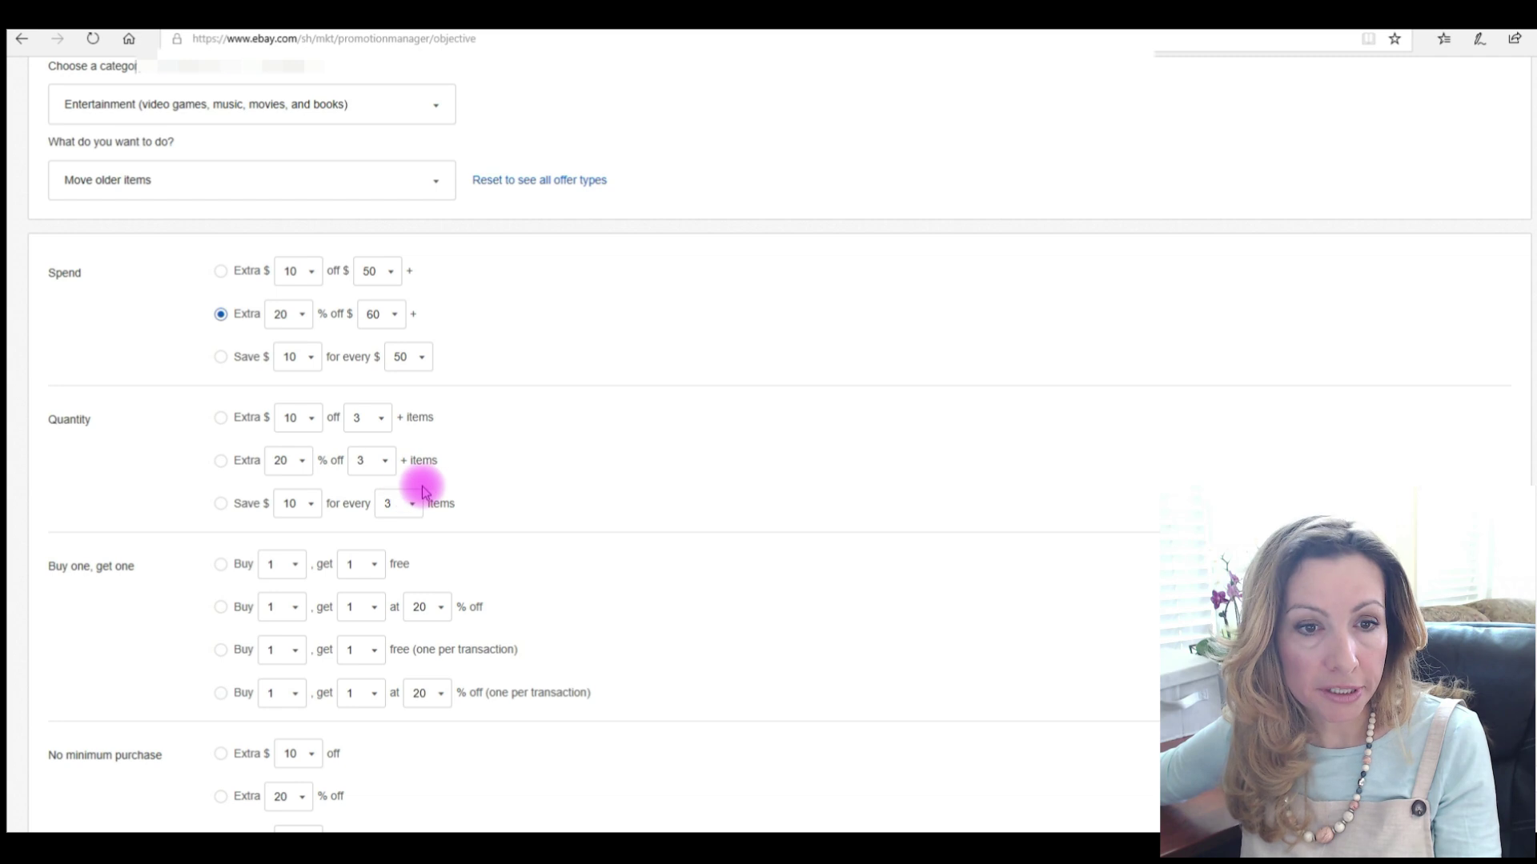
pyautogui.scroll(-2, 548, 401)
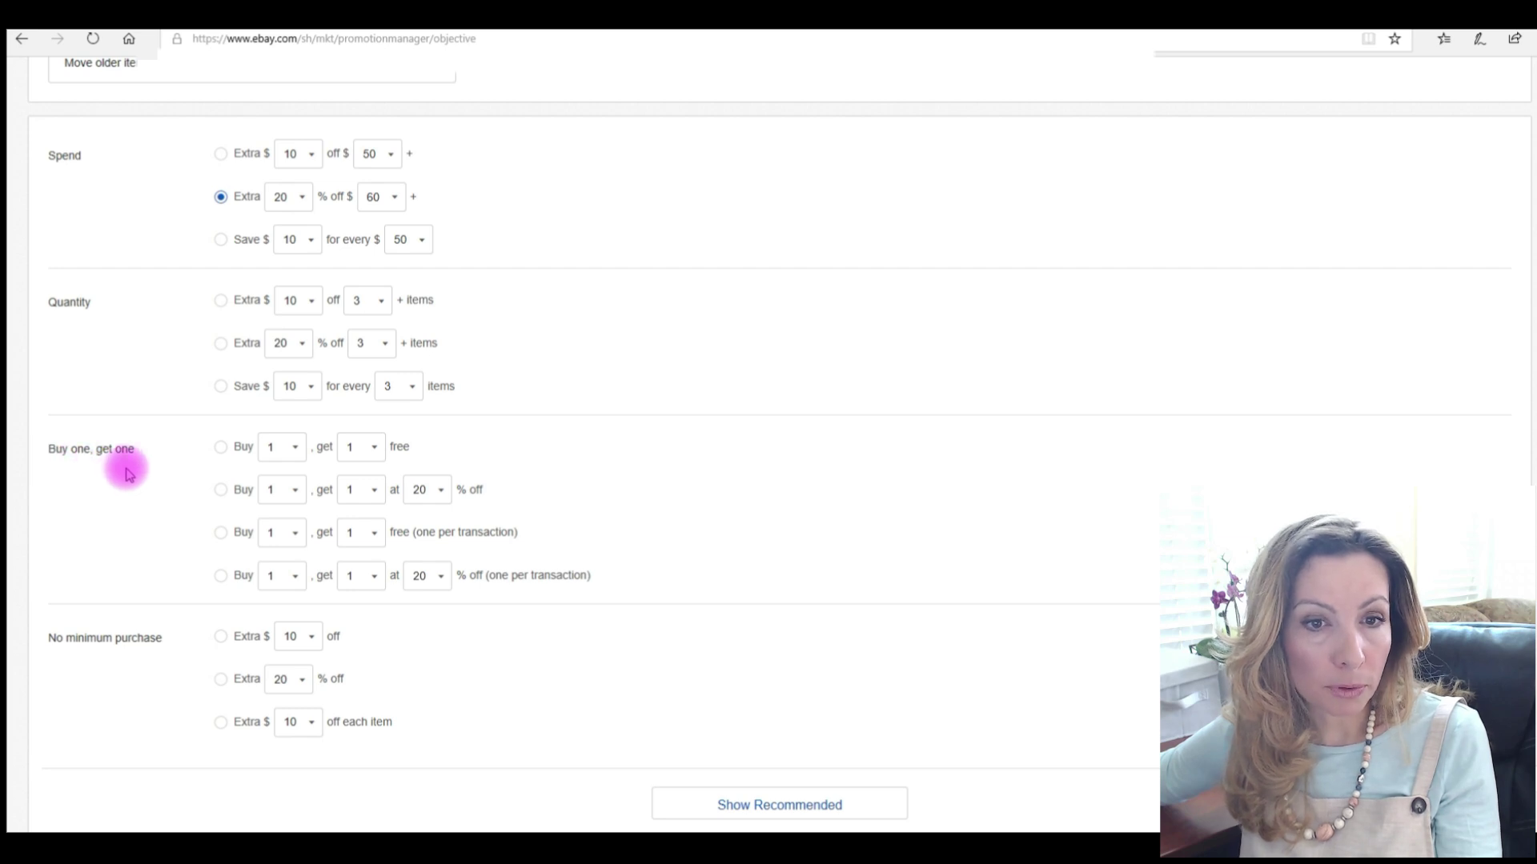
pyautogui.click(276, 452)
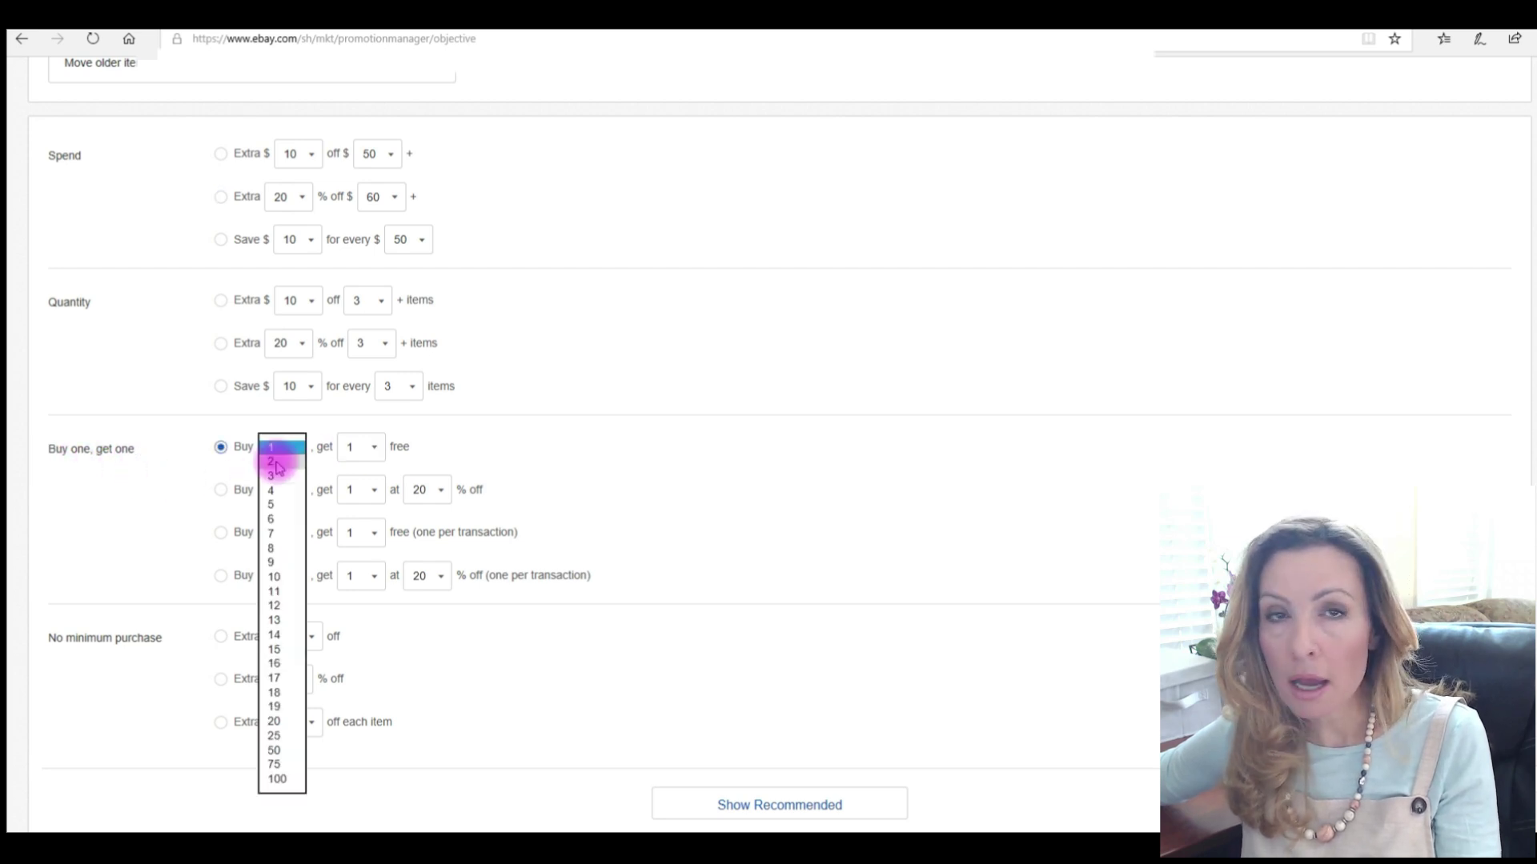
pyautogui.click(276, 461)
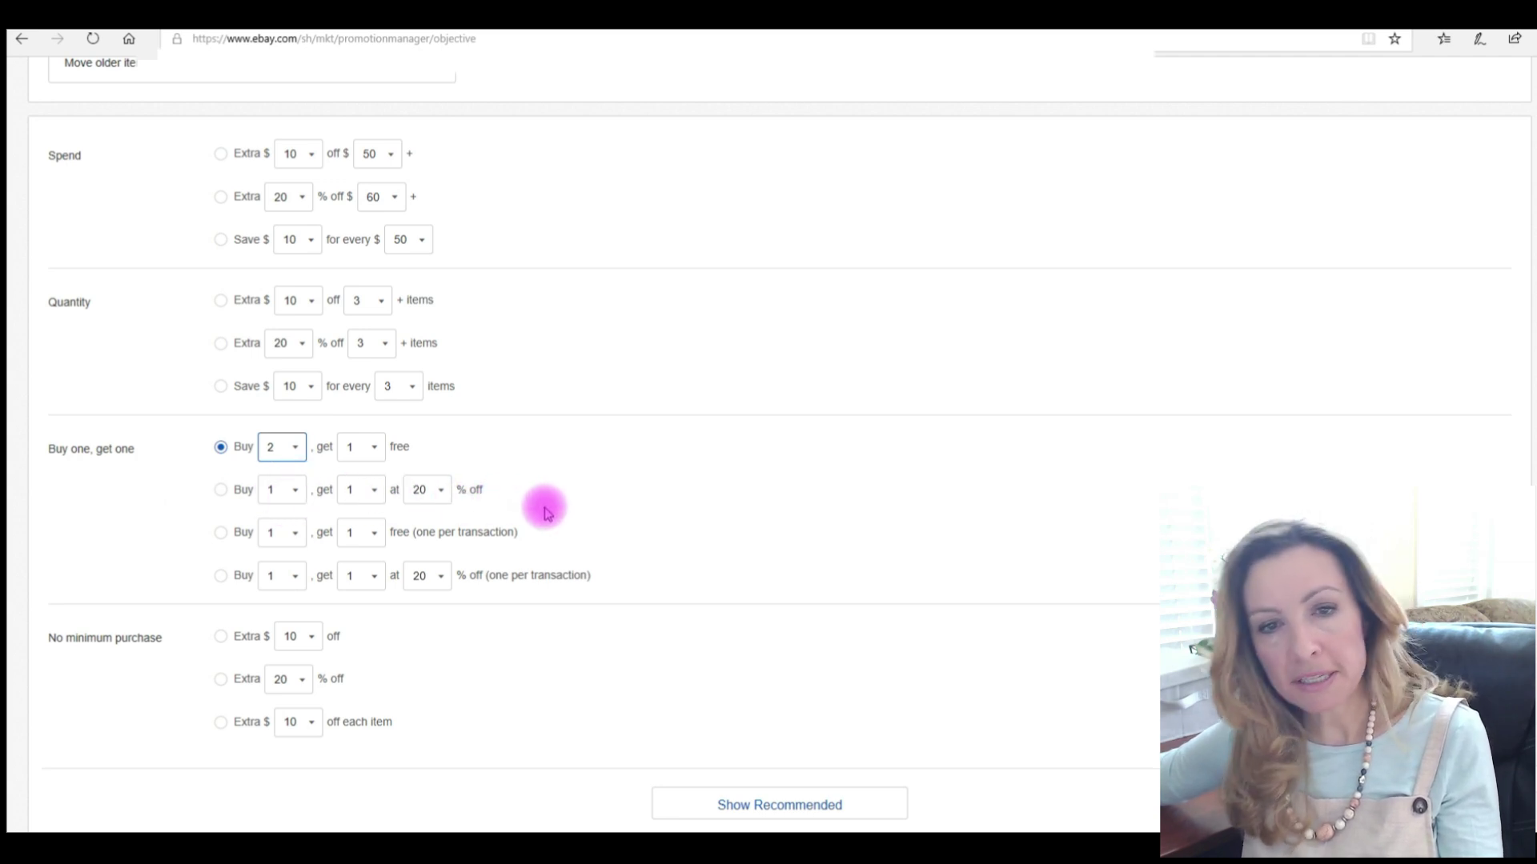
pyautogui.press('Tab')
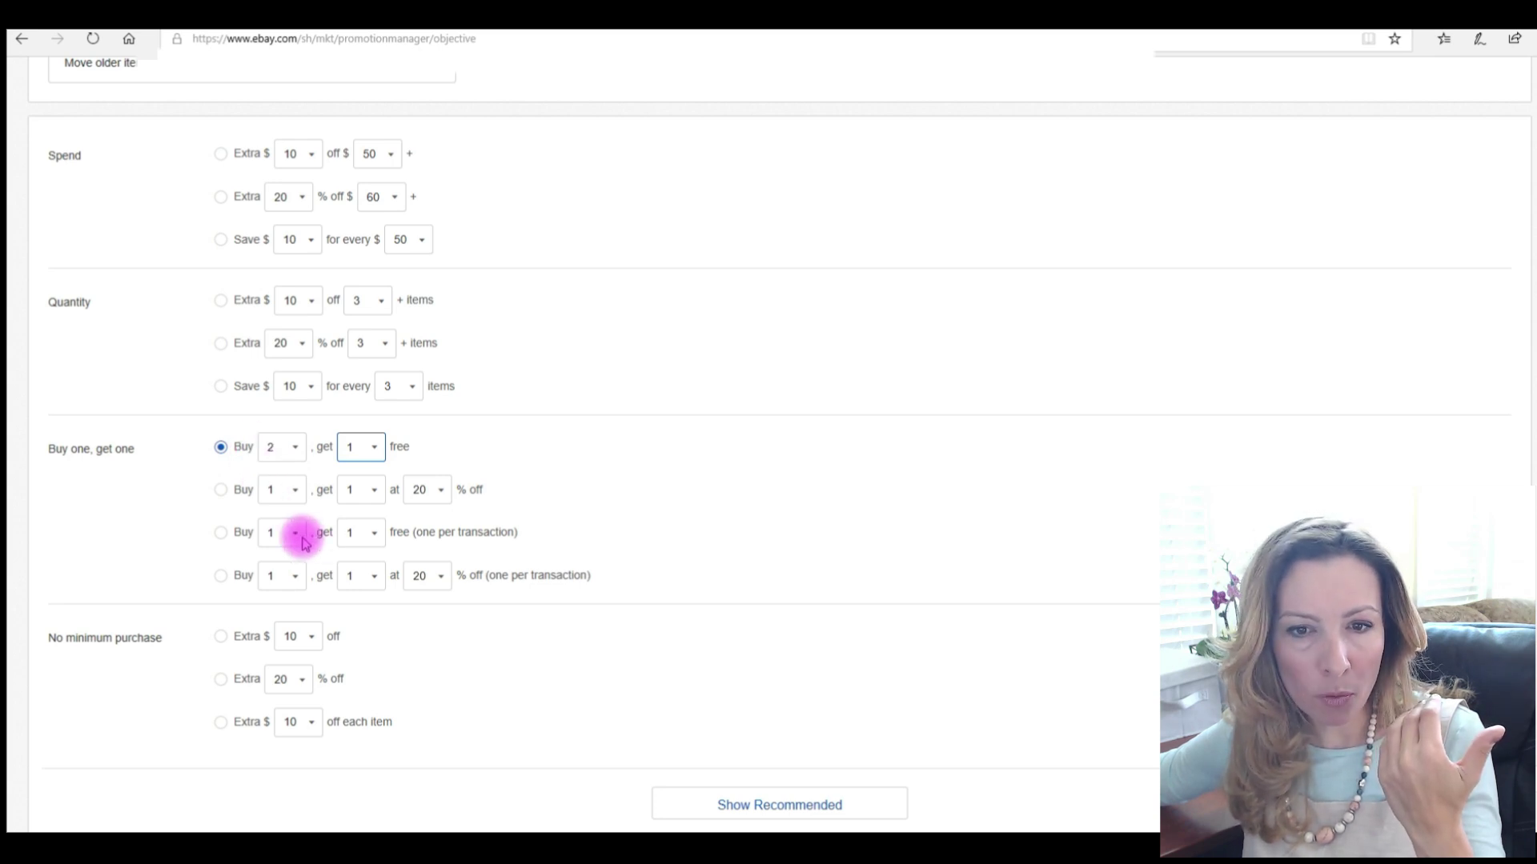
# - Try the buy 1, get 1 free (one per transaction) and extra $10 off offers, and return to the recommended offers
pyautogui.click(221, 532)
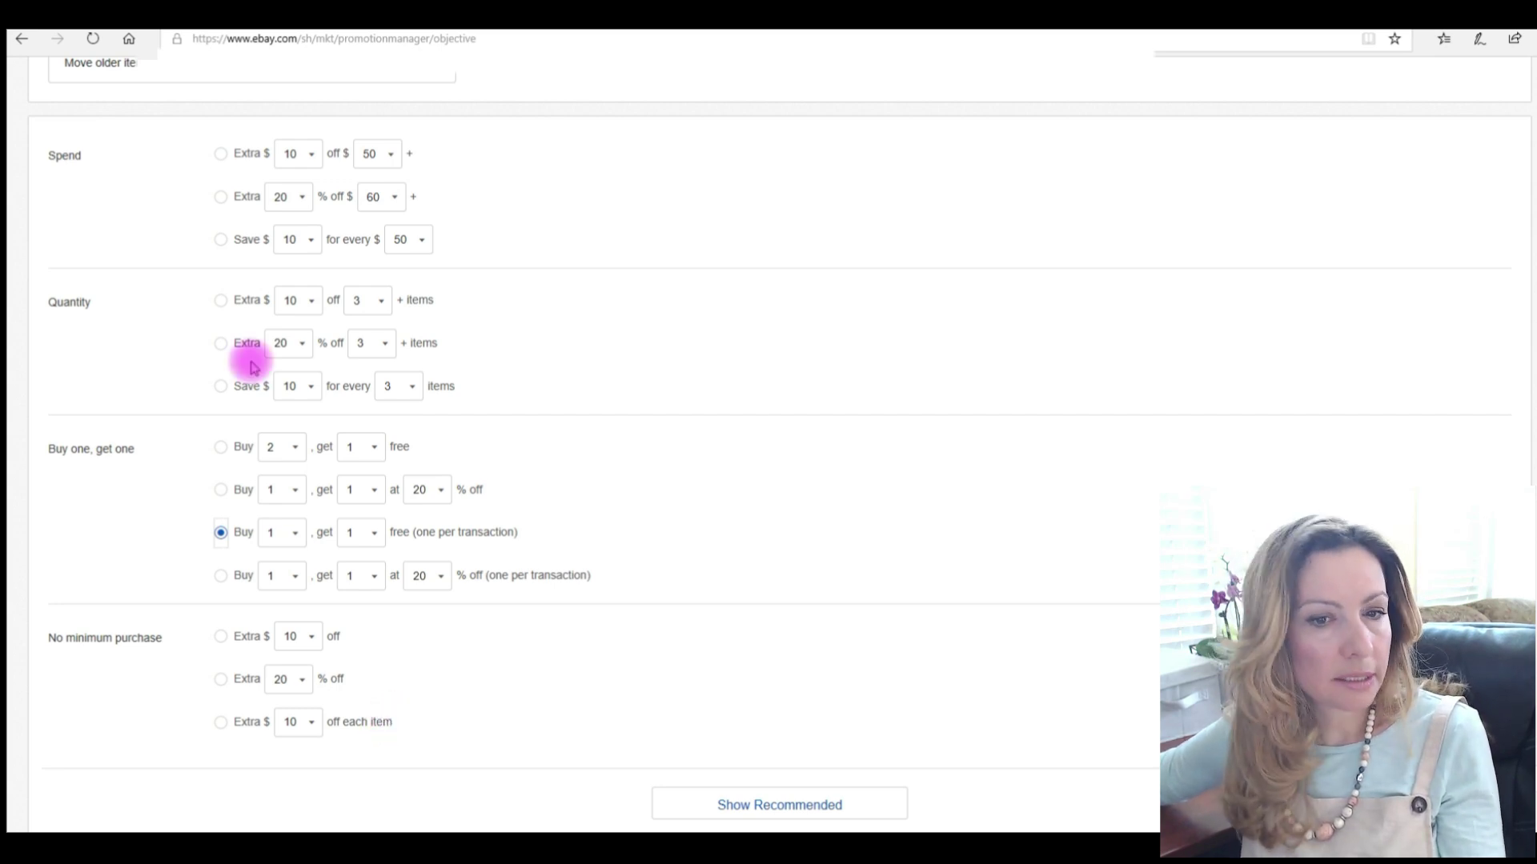
pyautogui.click(220, 637)
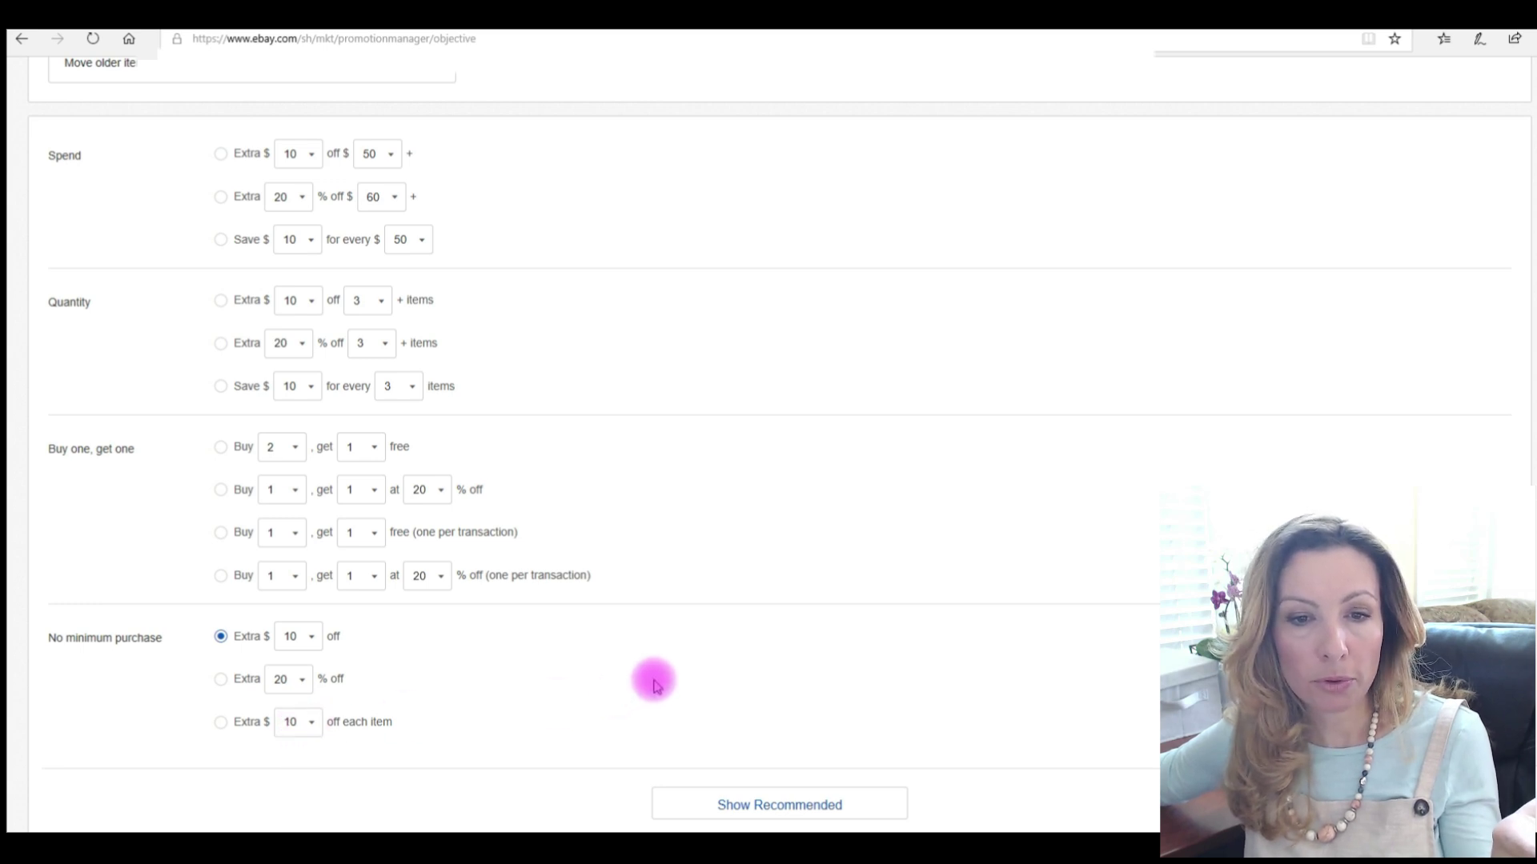
pyautogui.click(726, 798)
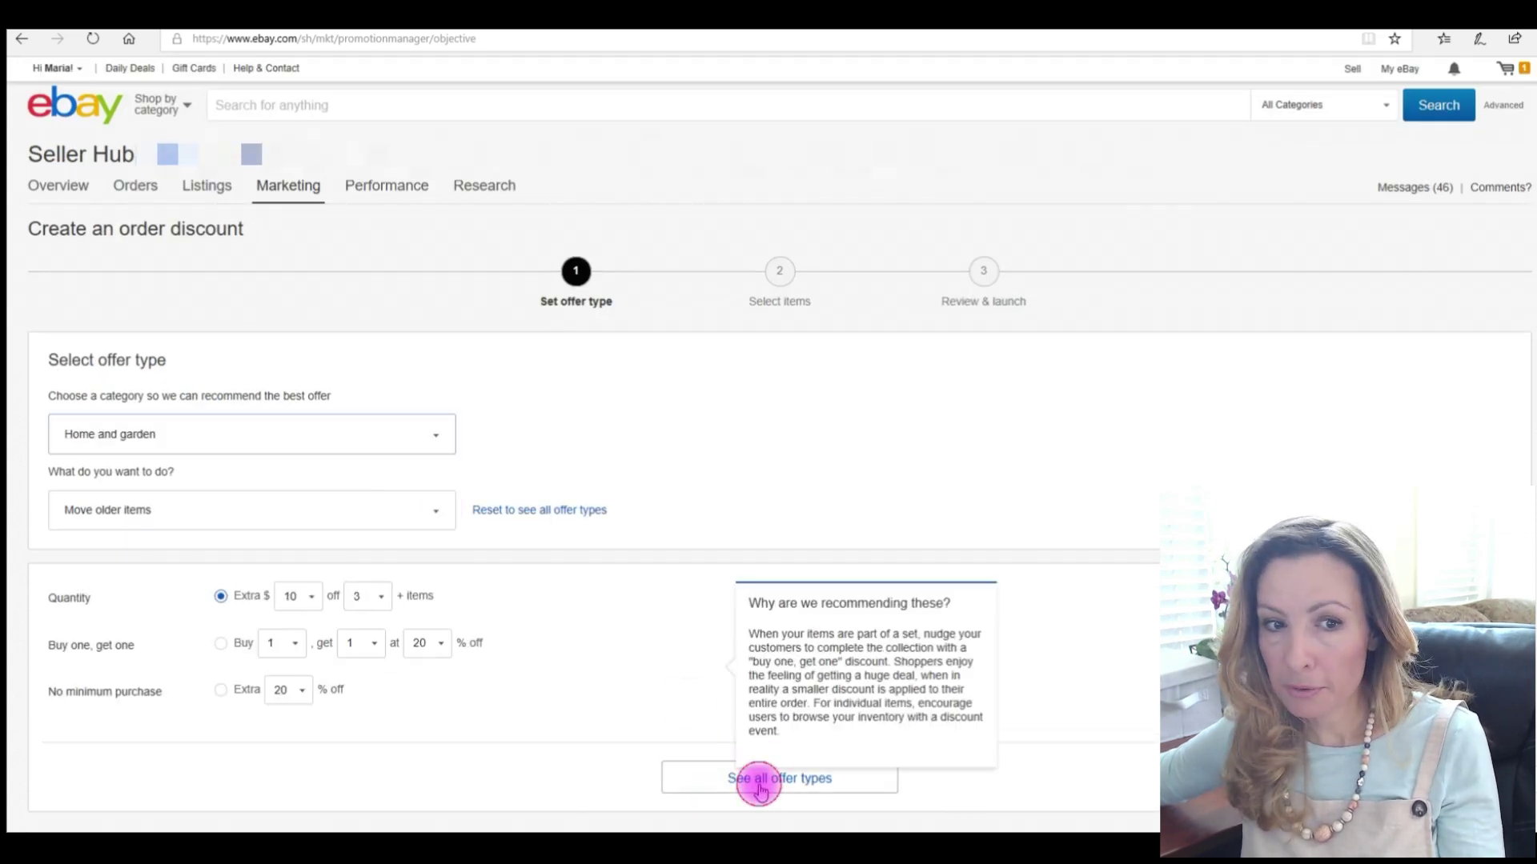
# - Choose buy 3, get 1 free from the full list of offer types and continue to item selection
pyautogui.click(755, 782)
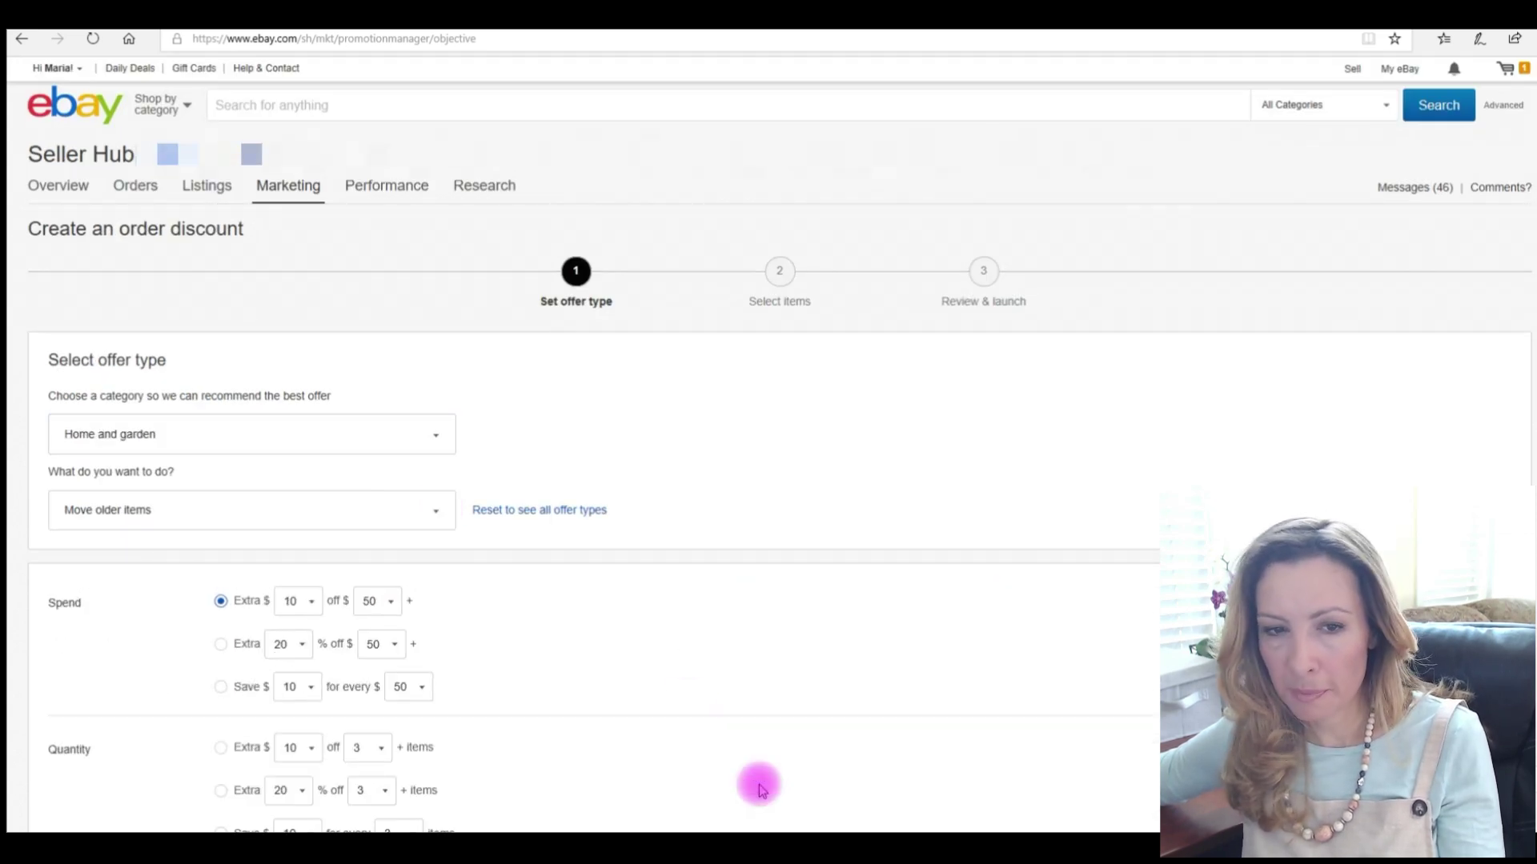
pyautogui.scroll(-5, 684, 716)
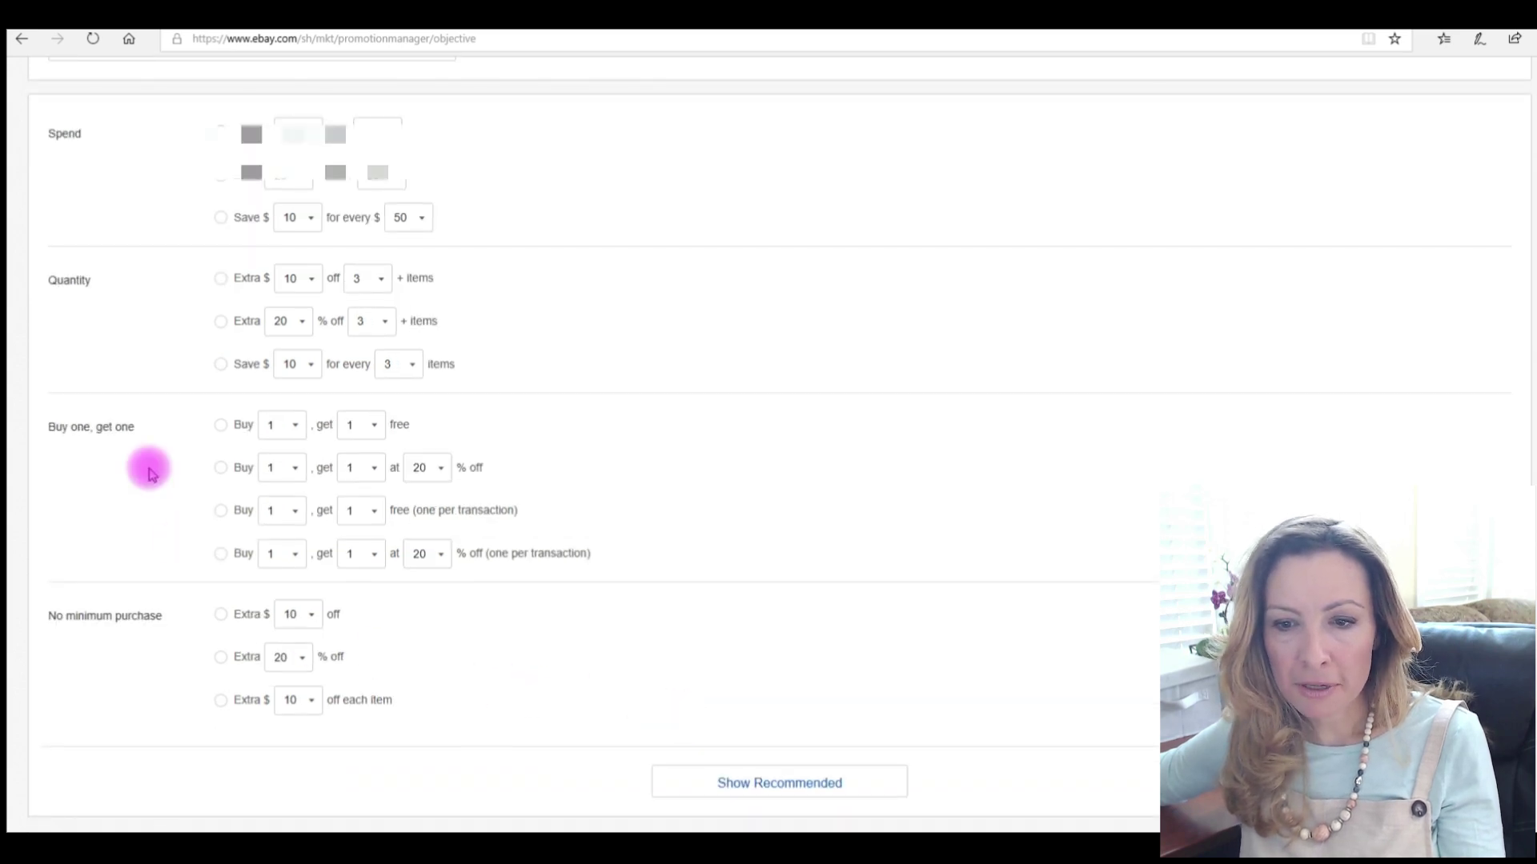
pyautogui.click(220, 425)
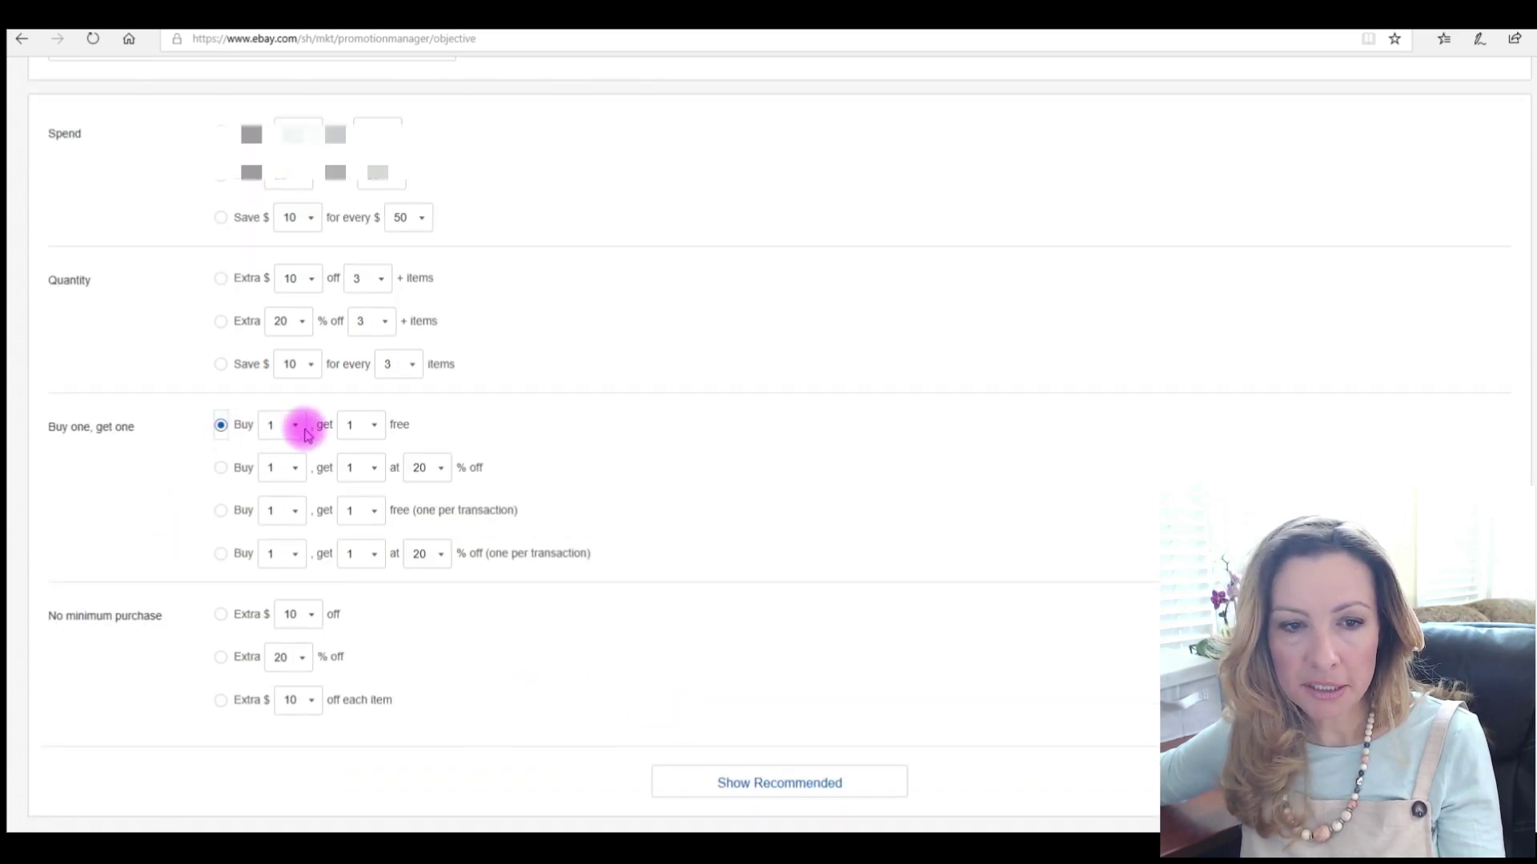
pyautogui.click(293, 425)
pyautogui.click(288, 450)
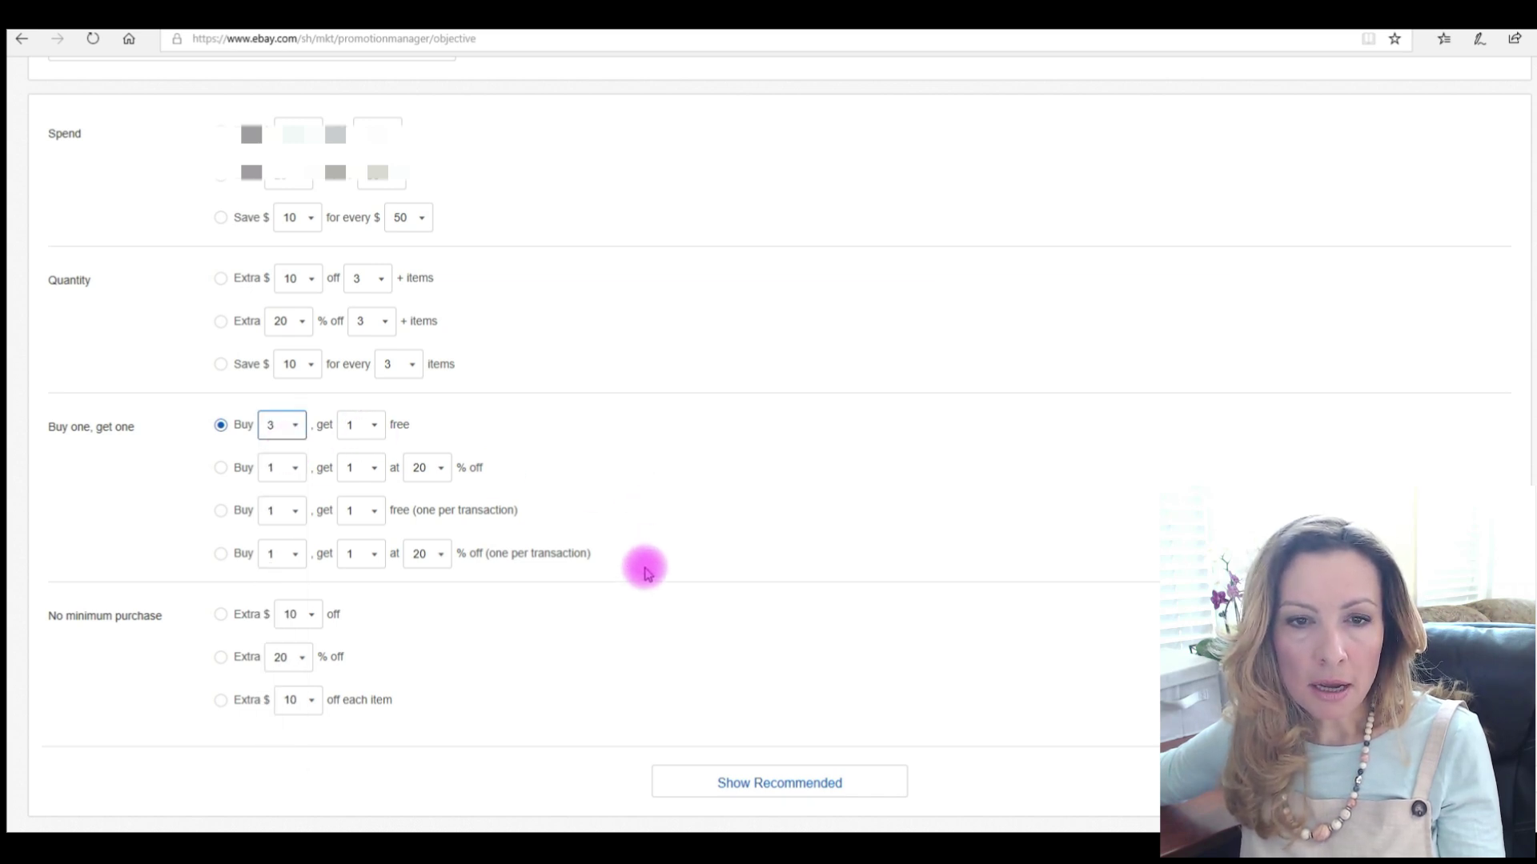
pyautogui.scroll(-2, 638, 577)
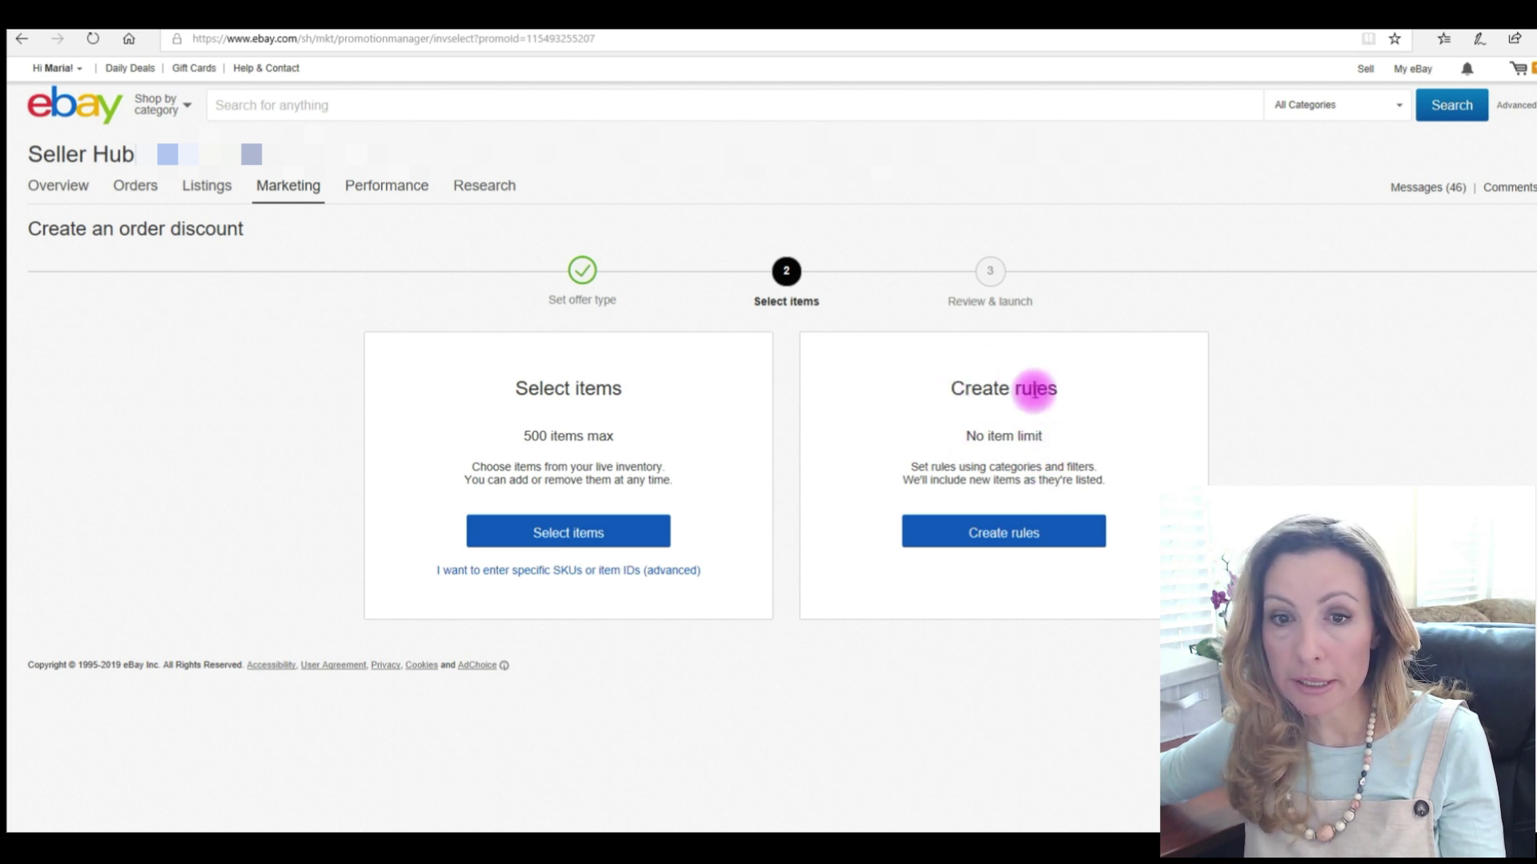
# - Select one Home and garden item from the live inventory for the buy 3, get 1 free offer and continue to the review
pyautogui.click(574, 535)
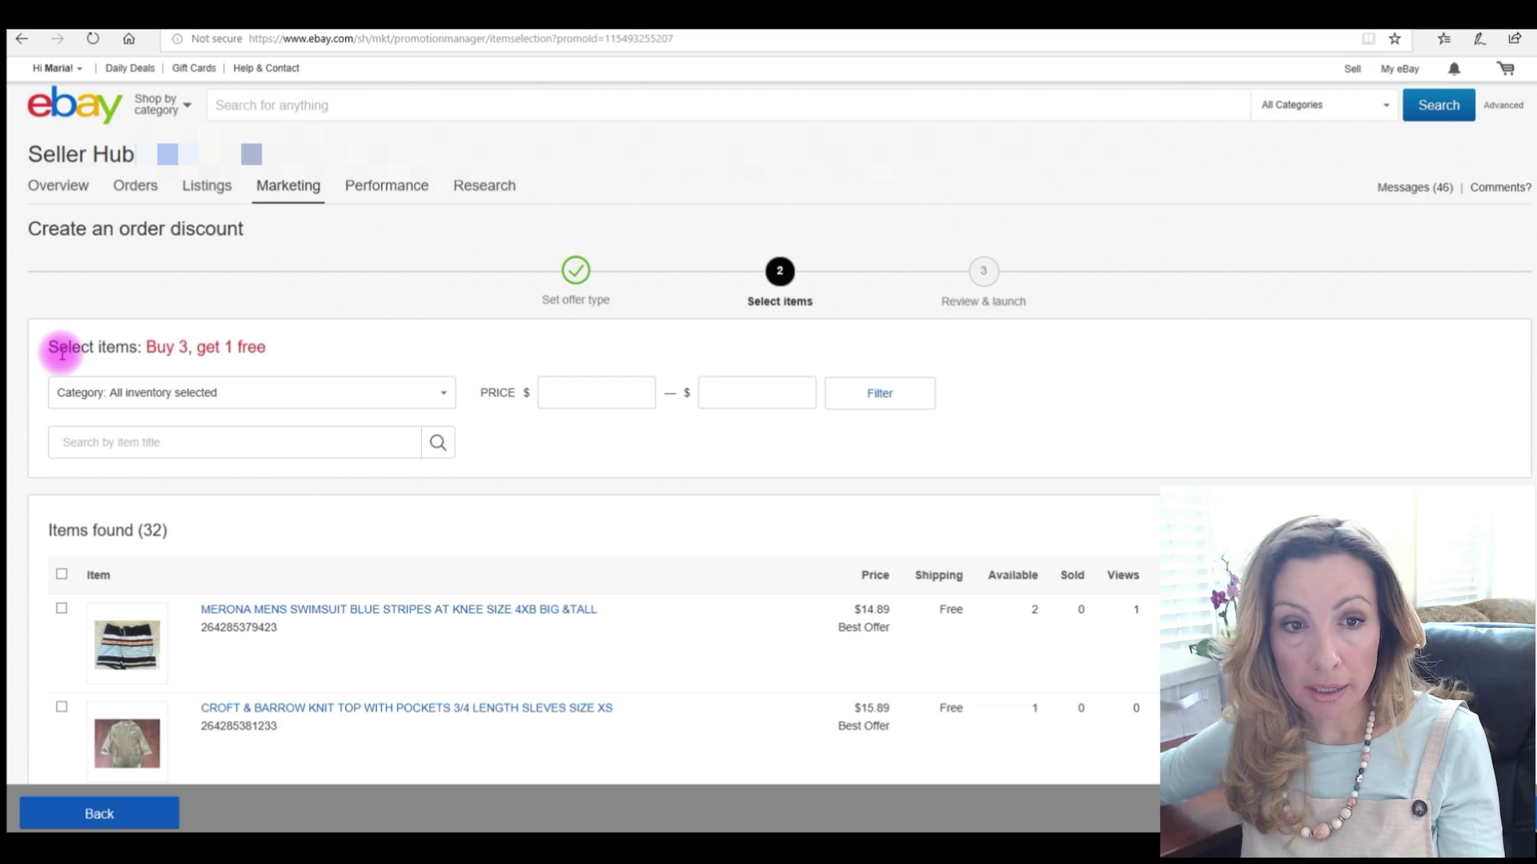
pyautogui.scroll(-15, 161, 356)
pyautogui.click(59, 421)
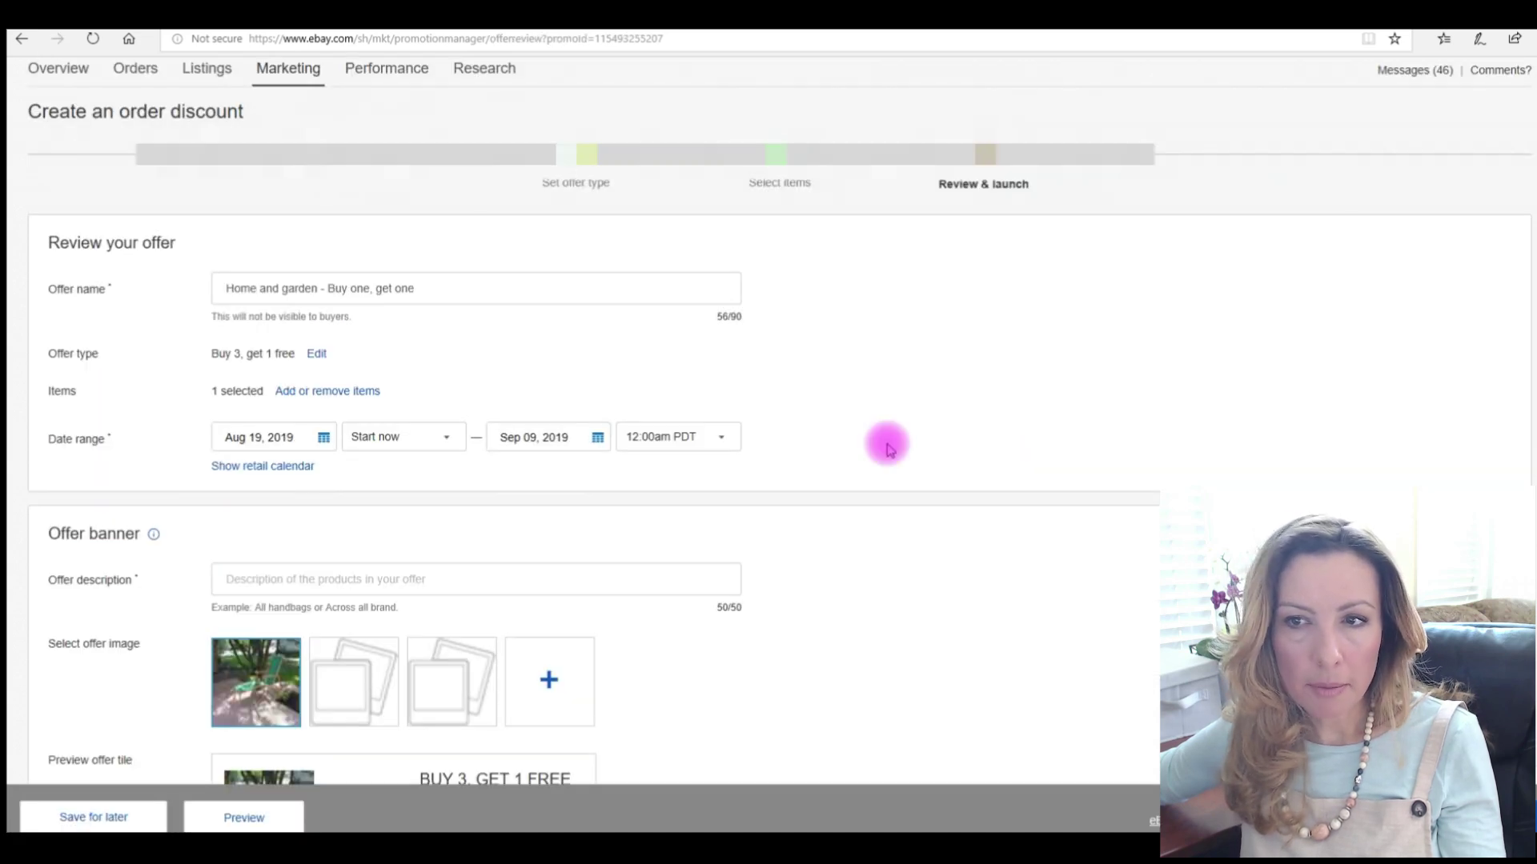
# - Review the offer details and enter the banner's offer description "Buy 3, get 1 free! Limitted time Offer!"
pyautogui.scroll(-3, 887, 448)
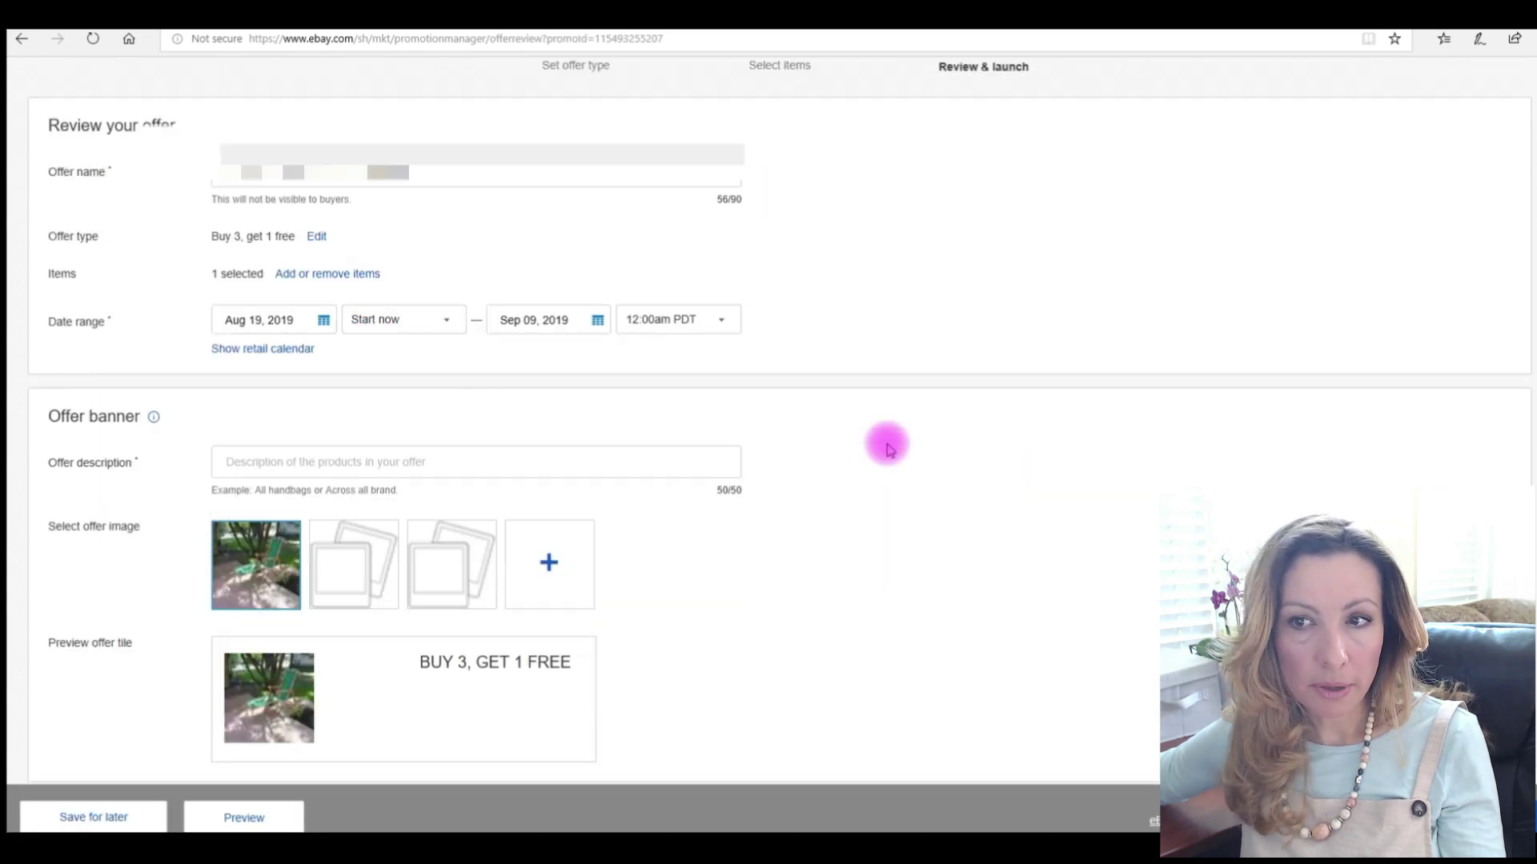
pyautogui.scroll(5, 887, 448)
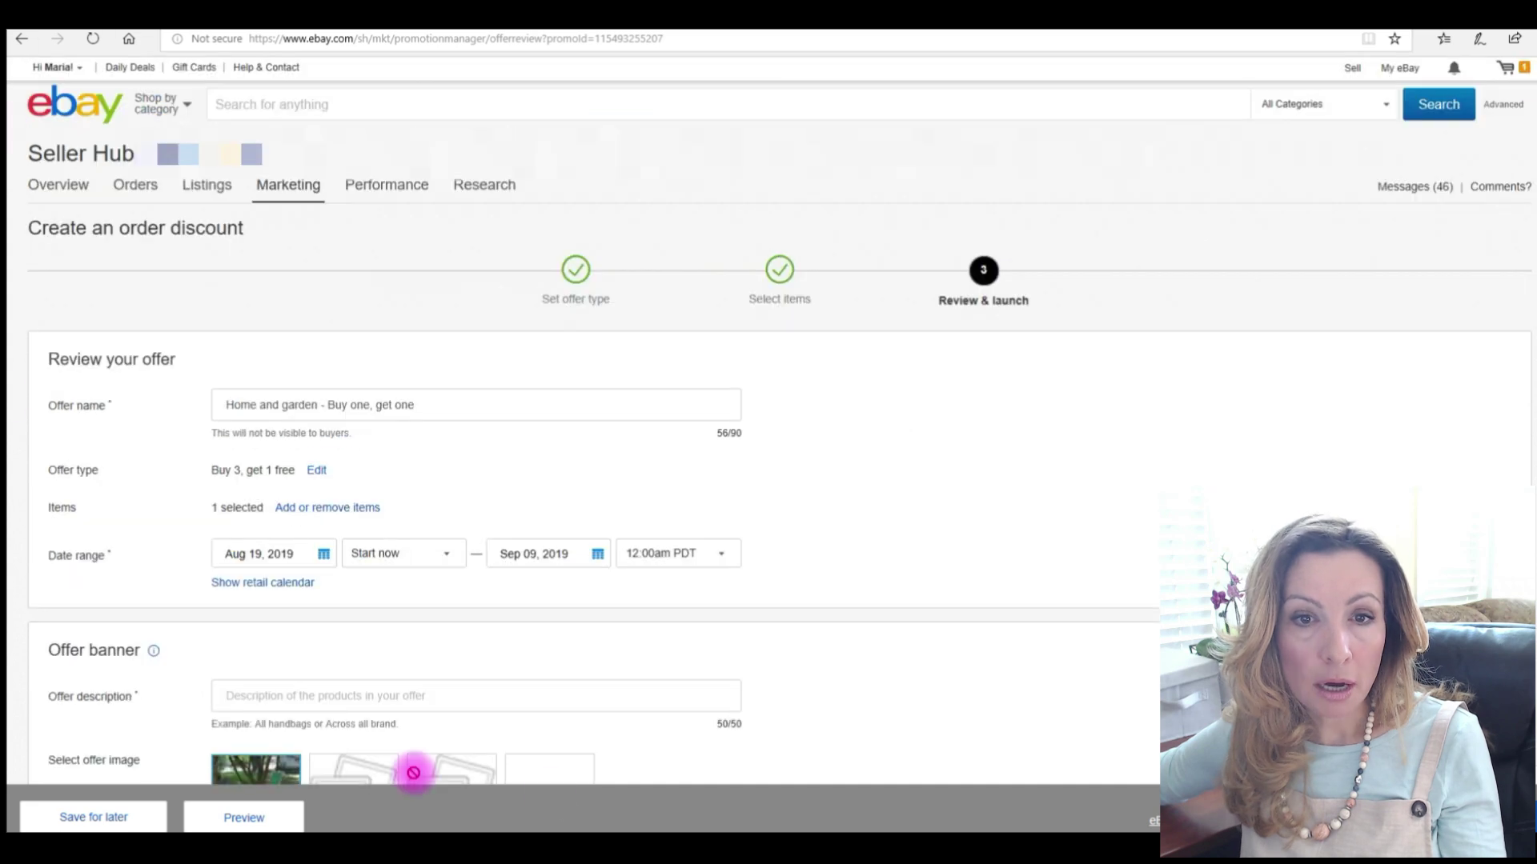
pyautogui.scroll(-3, 948, 569)
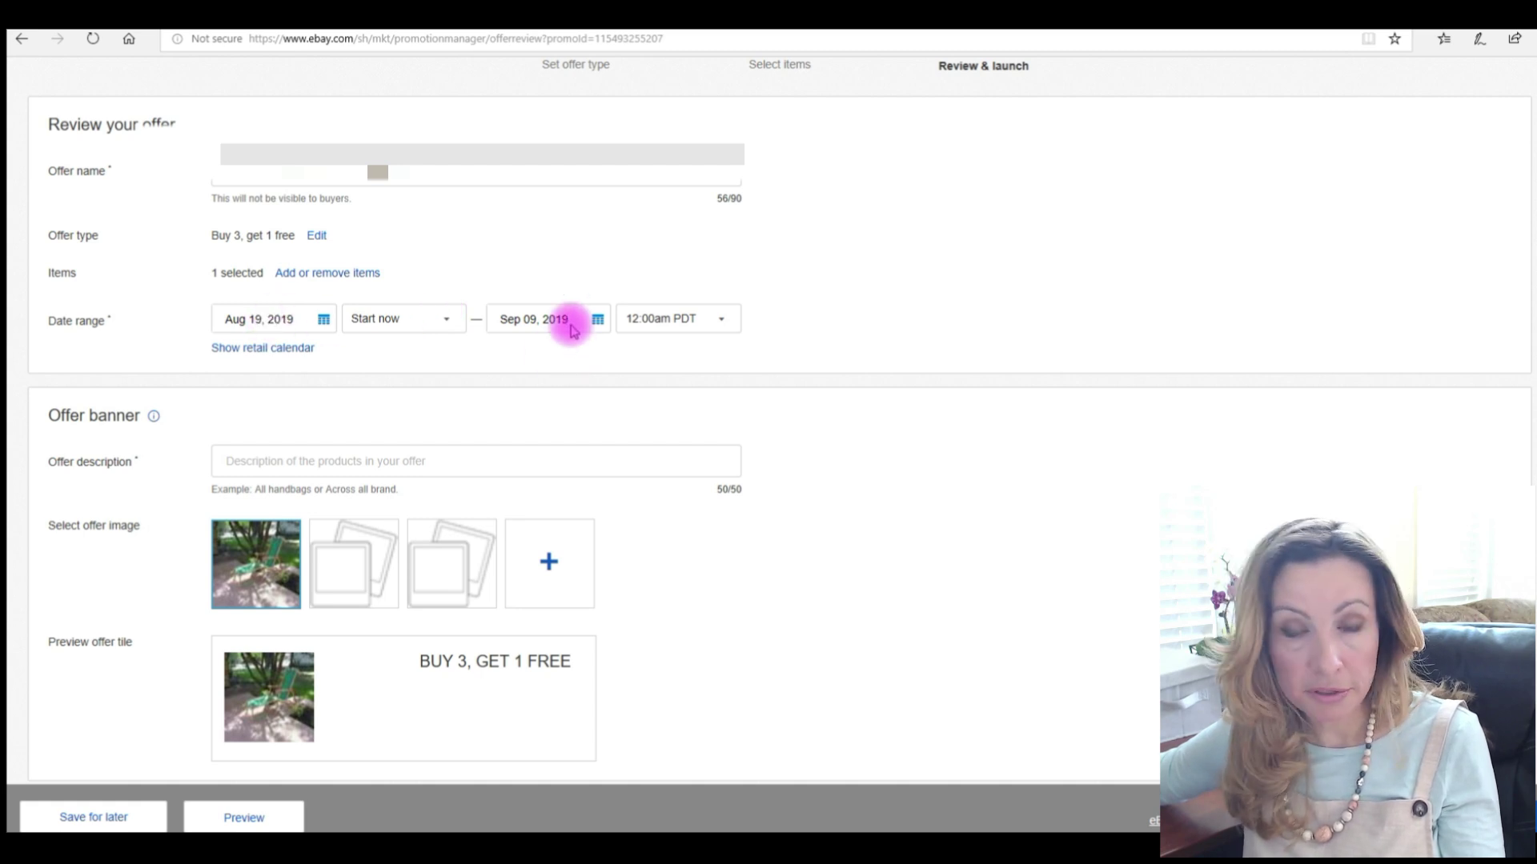
pyautogui.scroll(-2, 737, 611)
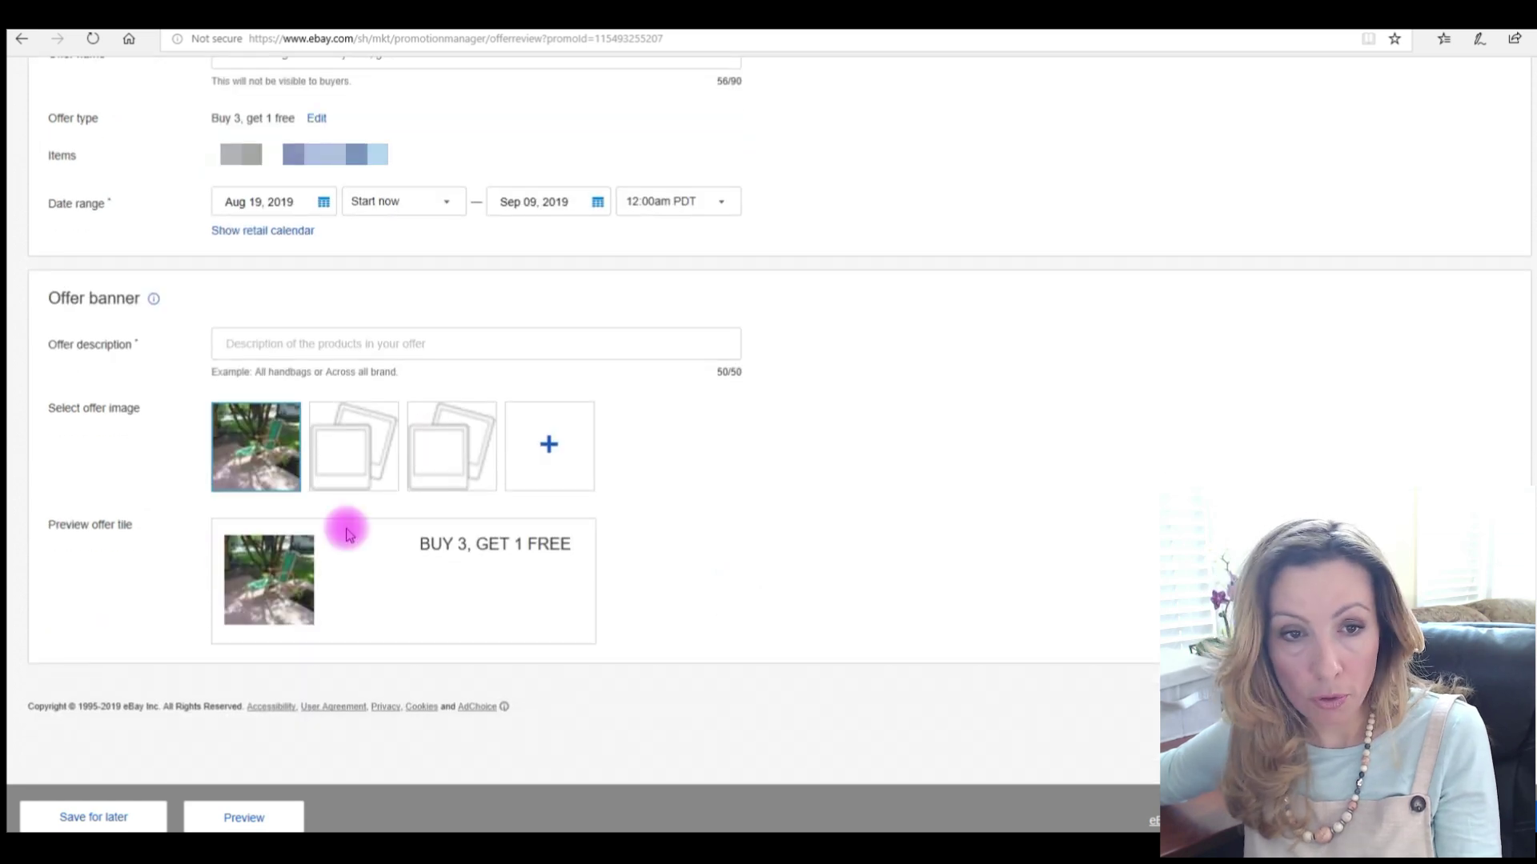
pyautogui.click(221, 344)
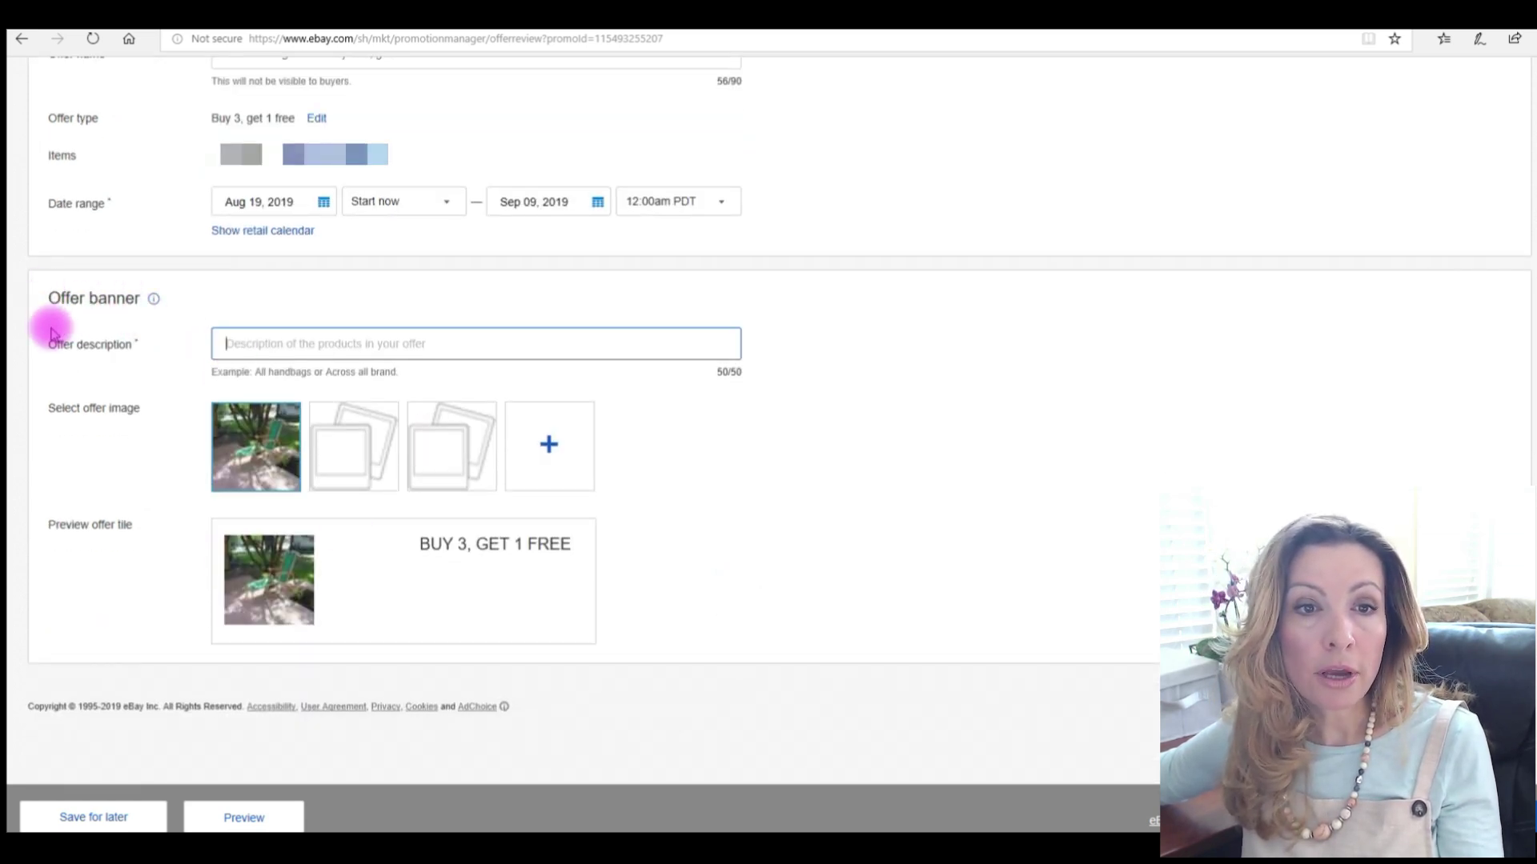
pyautogui.write('Buy 3, get 1 free! Limitted time Offer!')
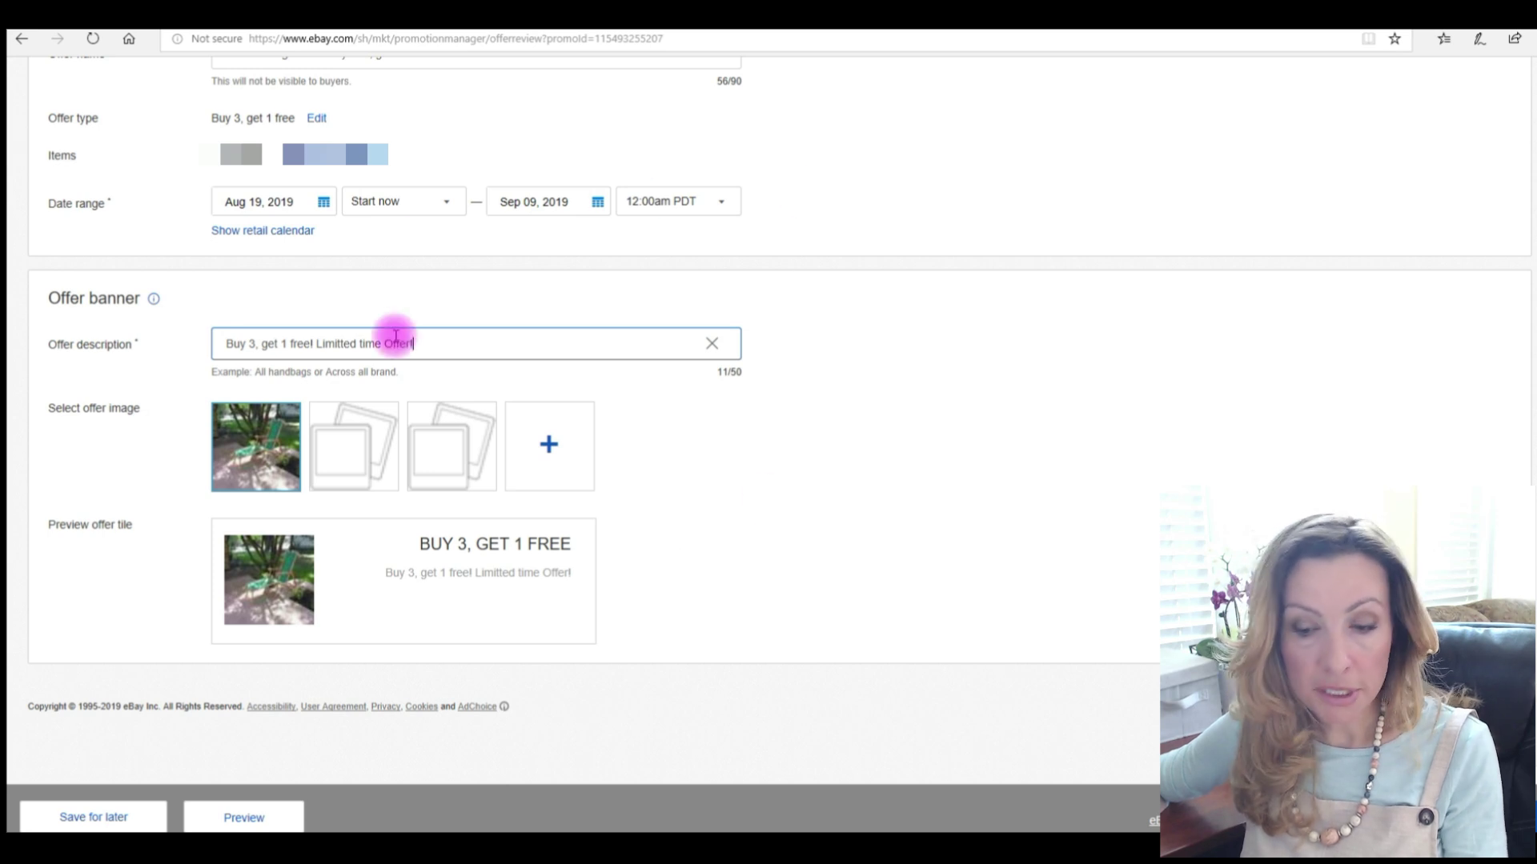
pyautogui.moveTo(737, 374); pyautogui.dragTo(718, 372)
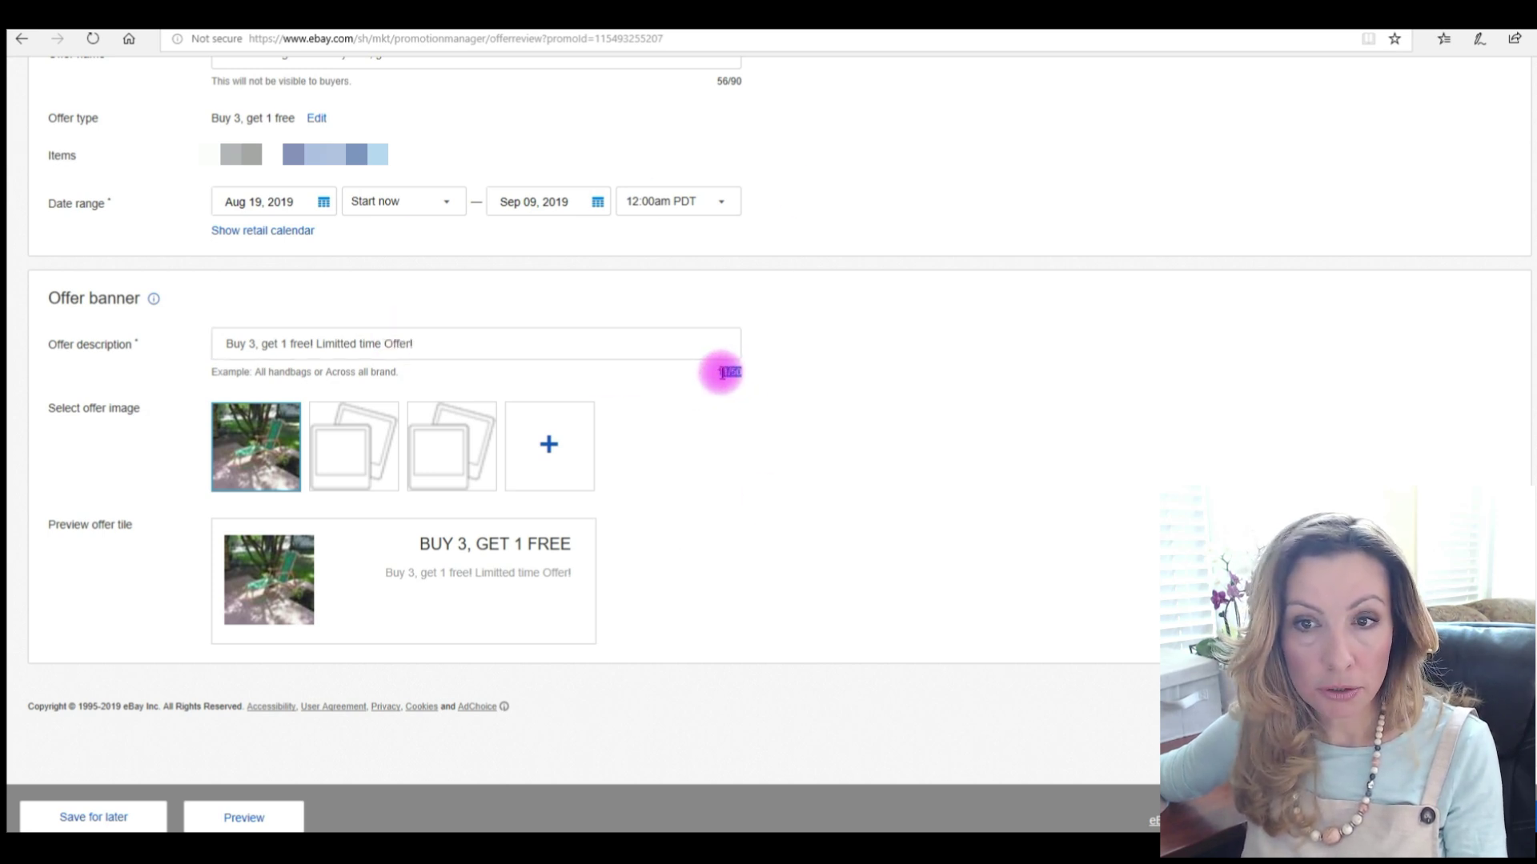
# - Replace the ending of the offer description so it reads "Buy 3, get 1 free! End of summer event!"
pyautogui.click(479, 343)
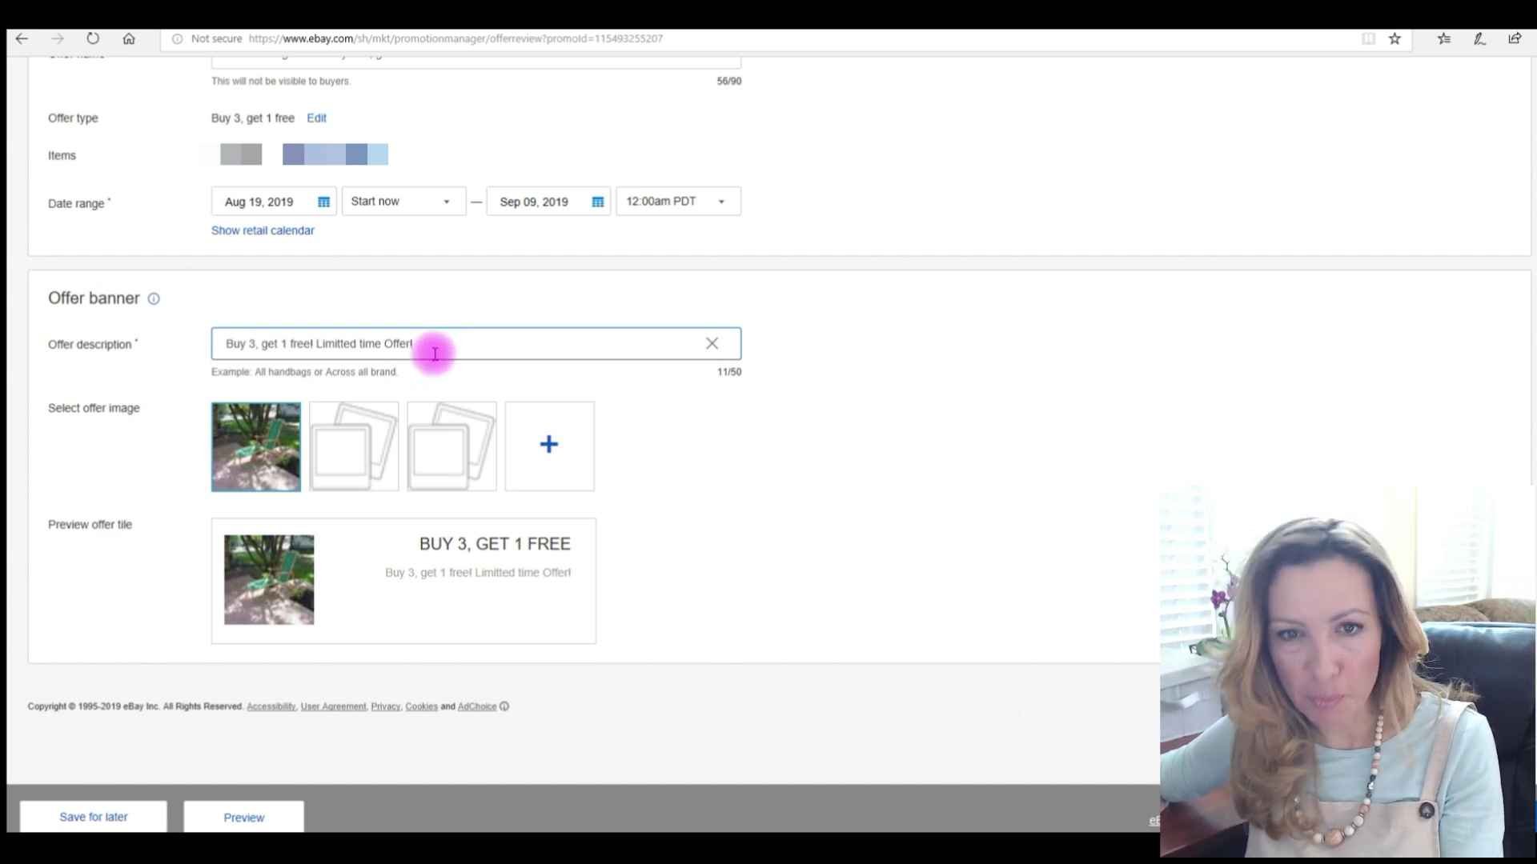
pyautogui.moveTo(435, 352); pyautogui.dragTo(318, 354)
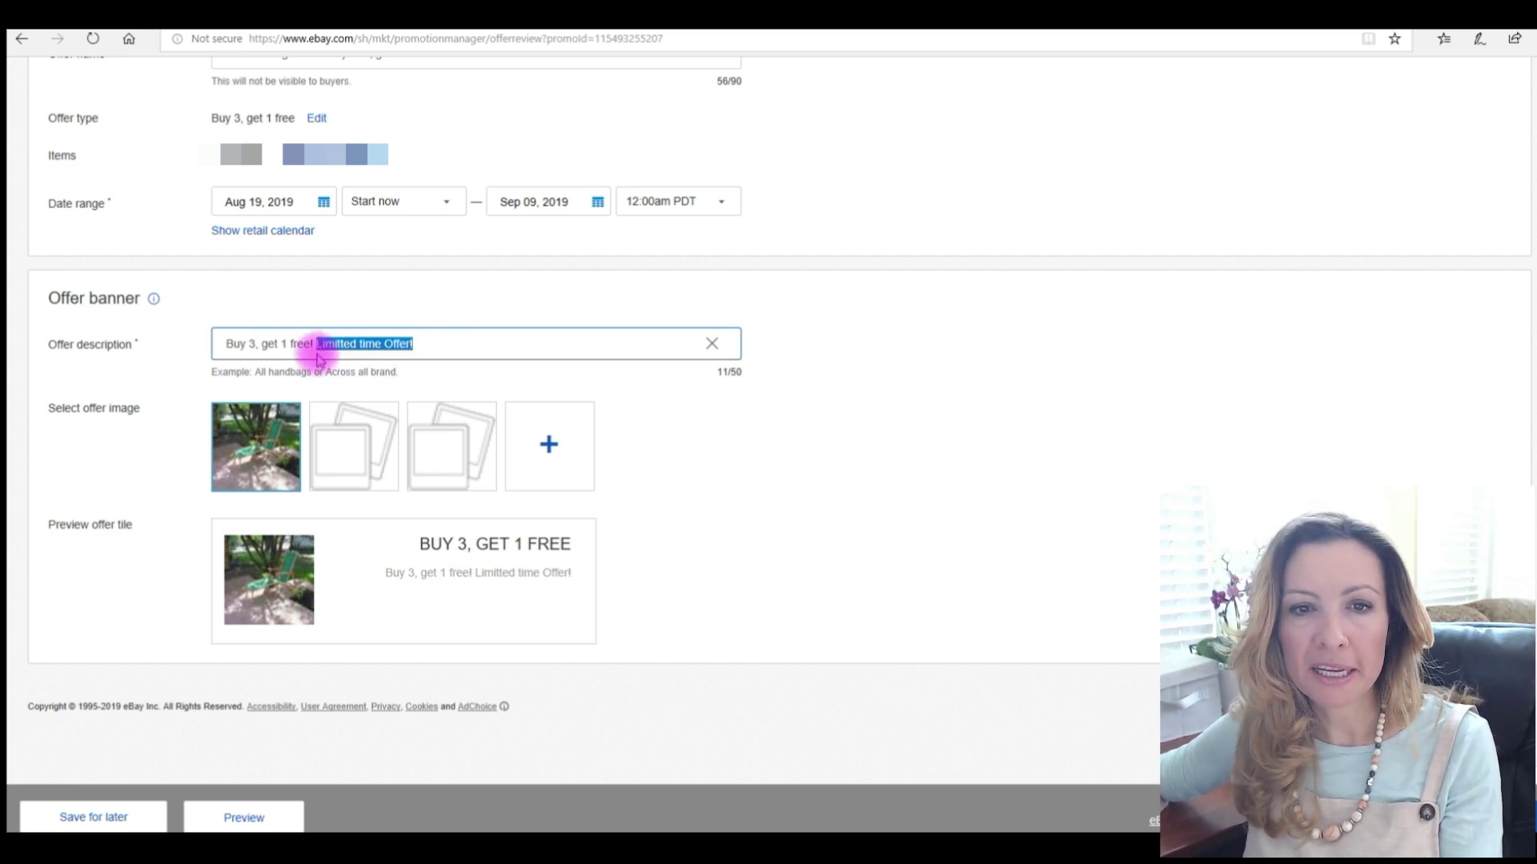
pyautogui.write('end of summer event')
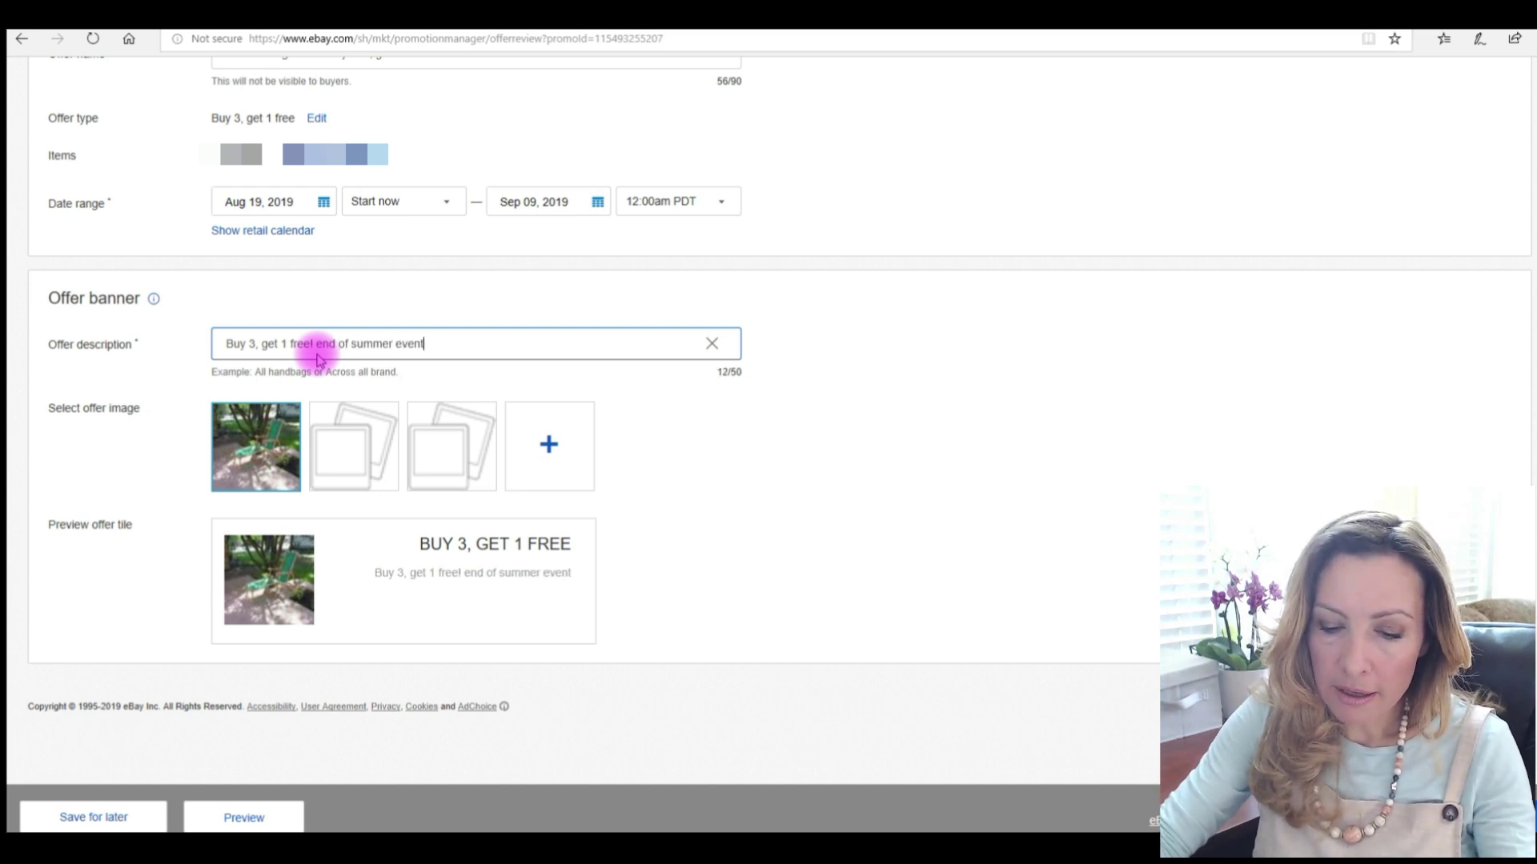
pyautogui.write('!')
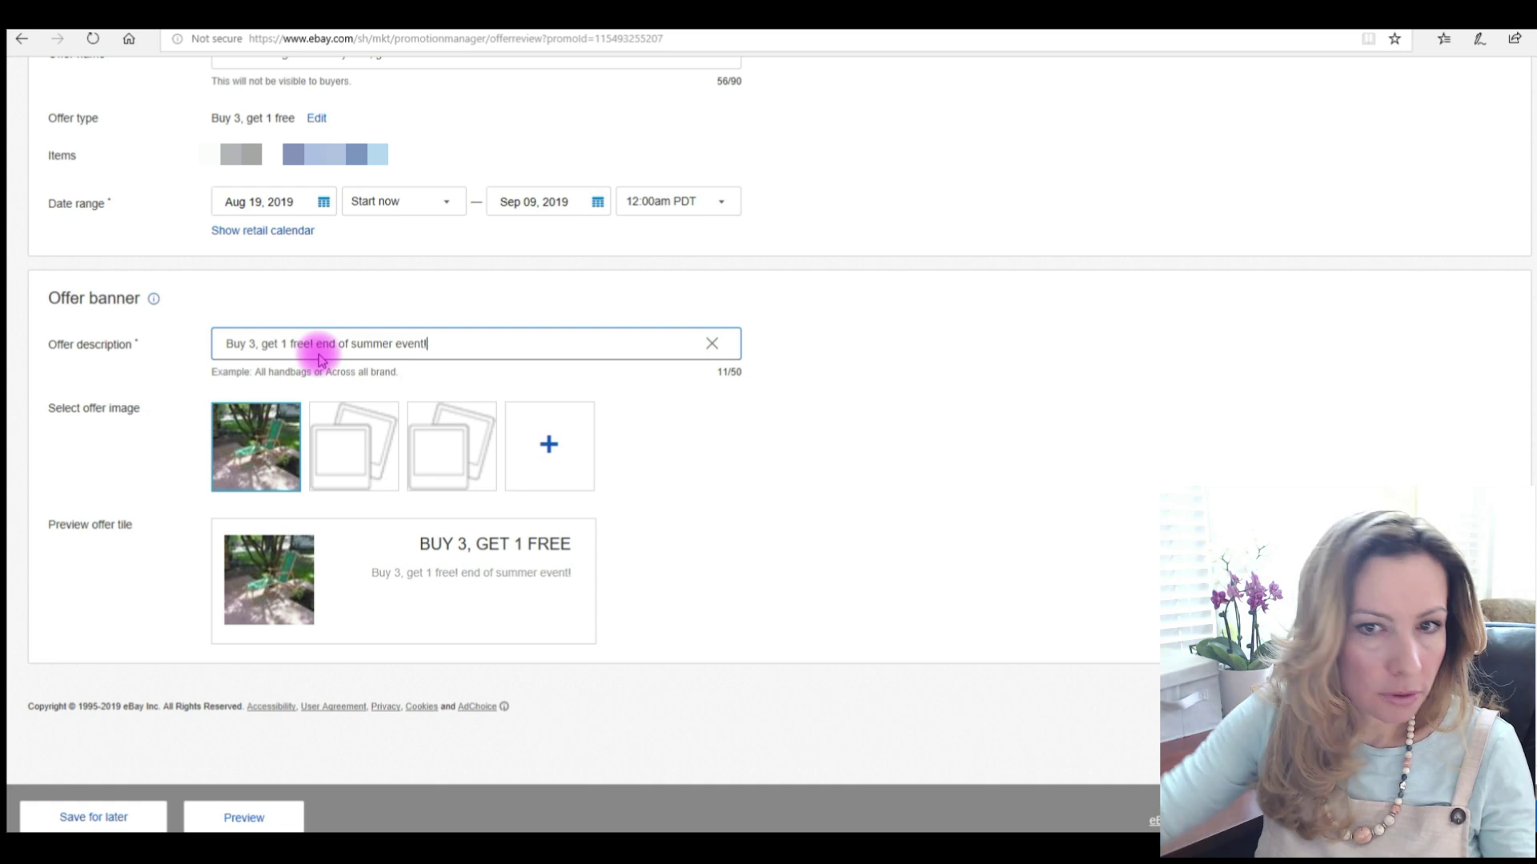
pyautogui.click(324, 343)
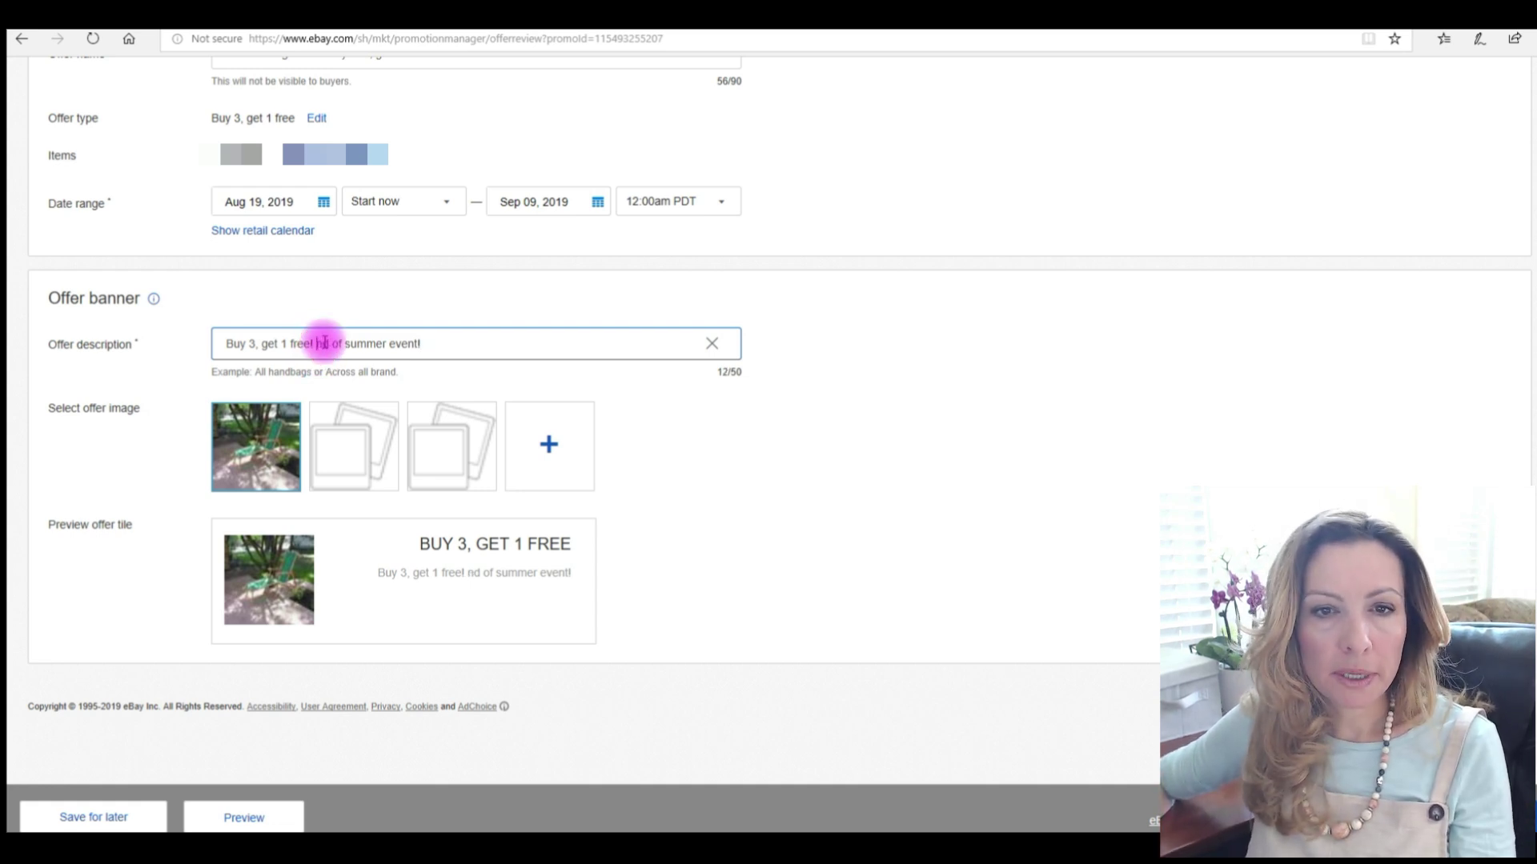
pyautogui.write('E')
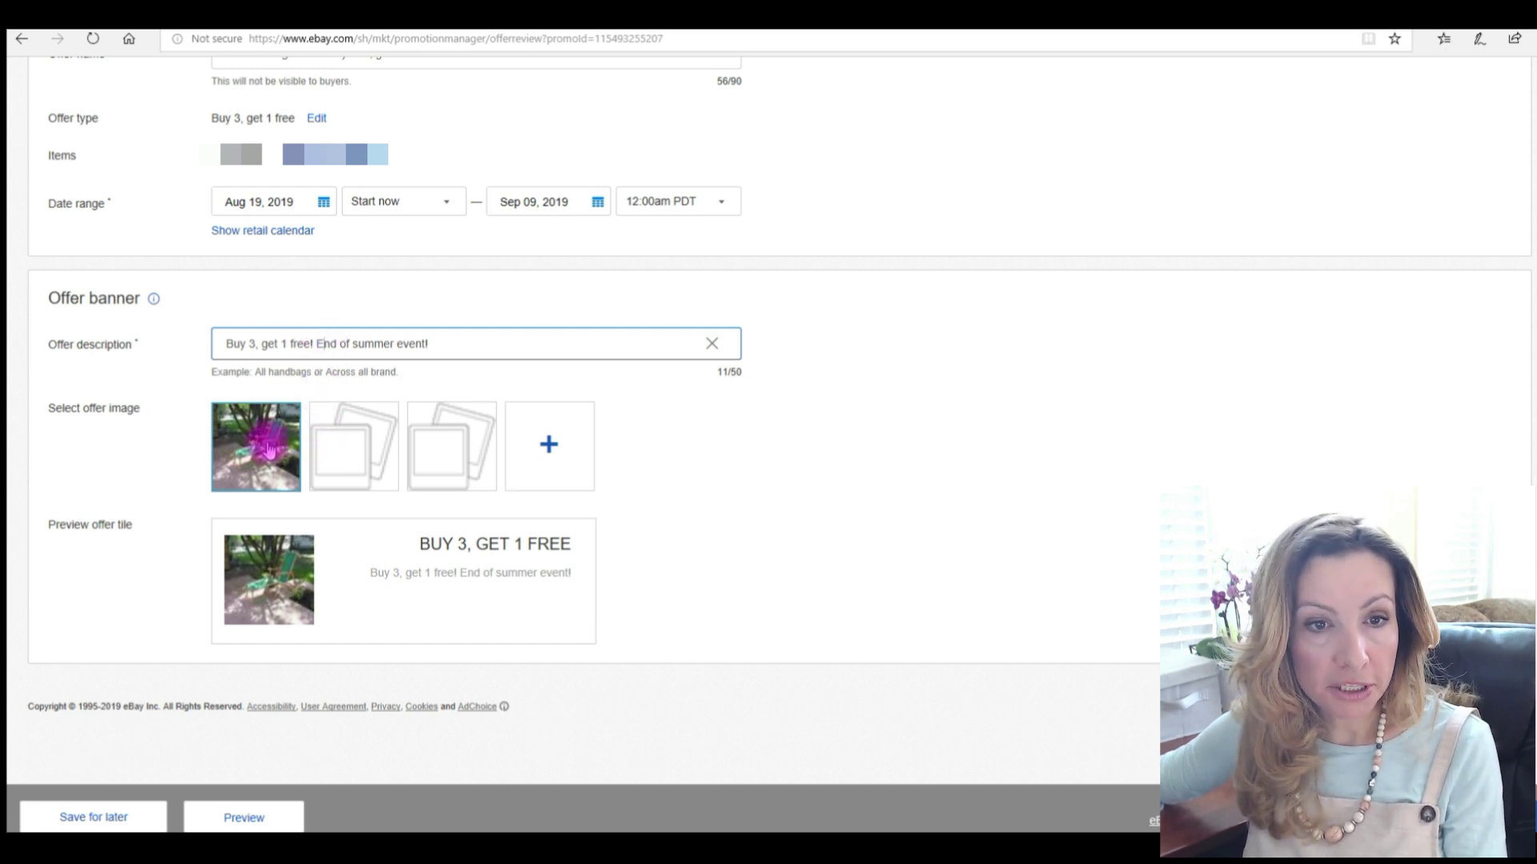
# - Add a custom offer image showing the group of lawn chairs and launch the order discount
pyautogui.click(524, 433)
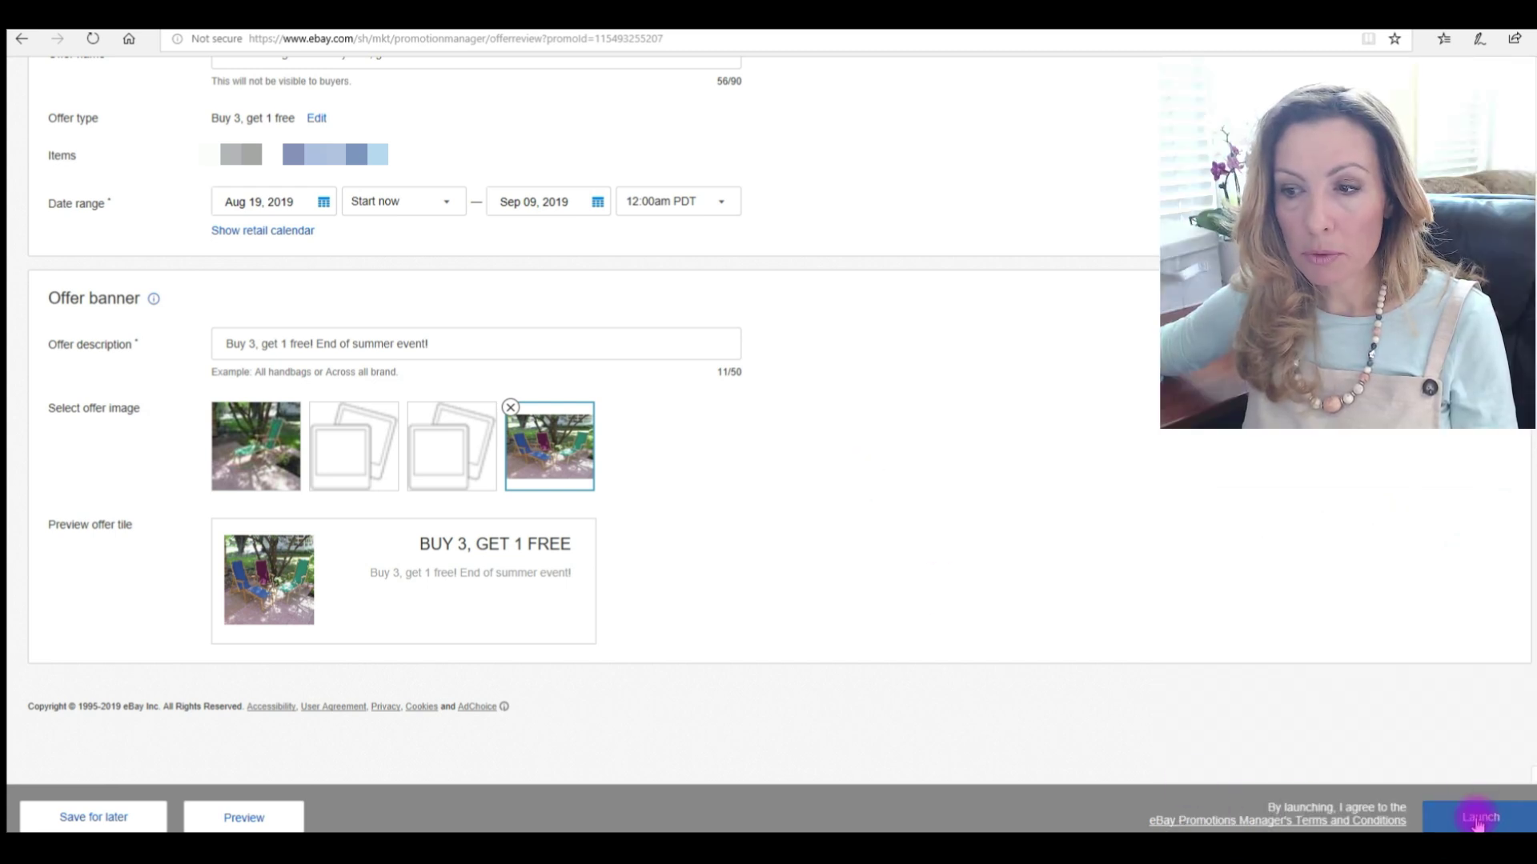
pyautogui.click(1478, 818)
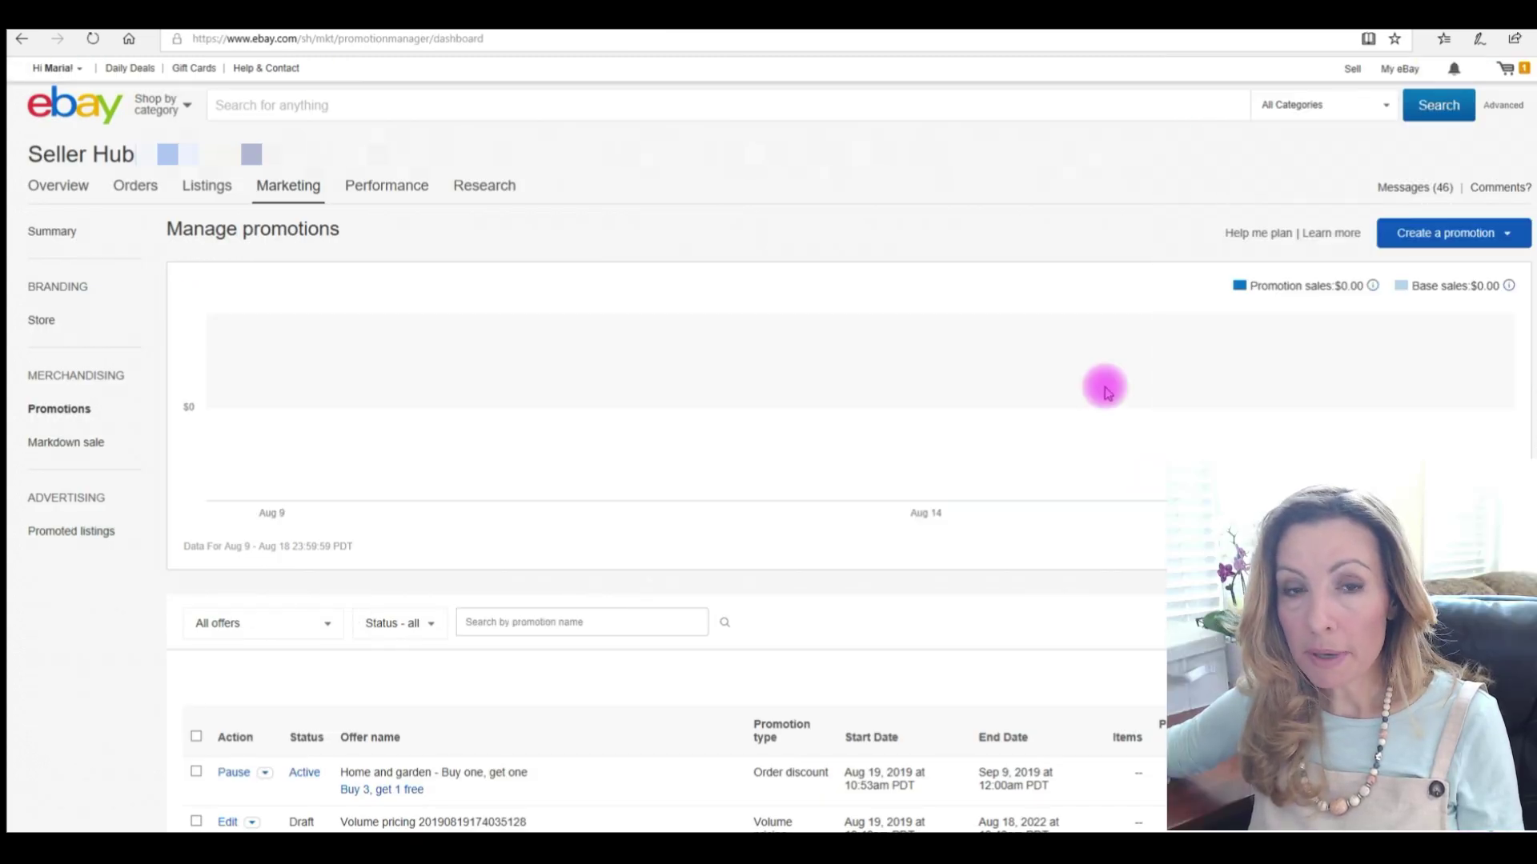
# - Start creating a new promotion as an order shipping offer and go to its offer condition settings
pyautogui.click(1511, 236)
pyautogui.click(1440, 284)
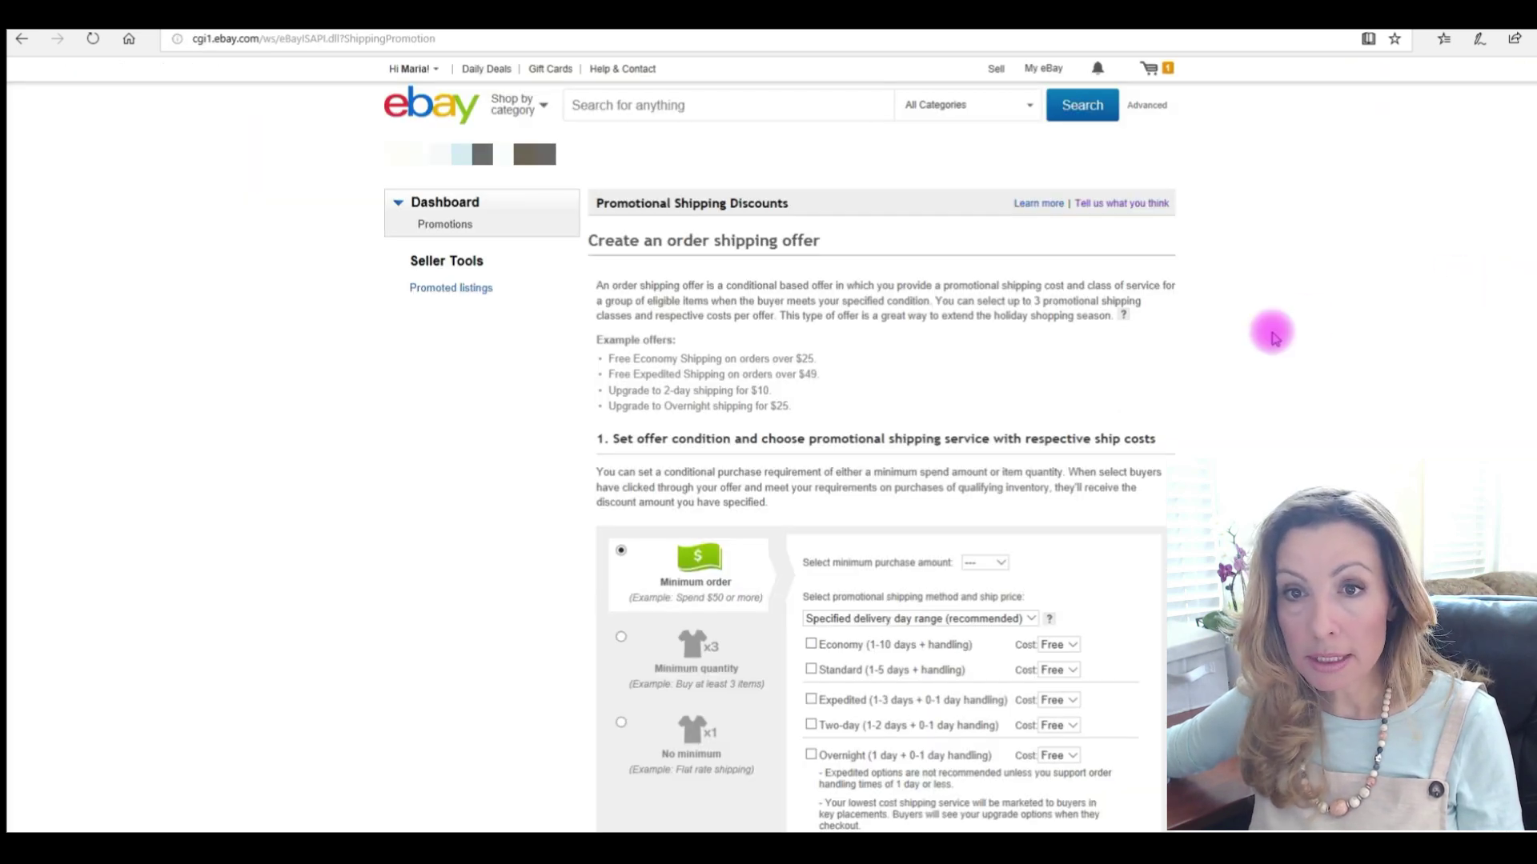
pyautogui.scroll(-3, 594, 329)
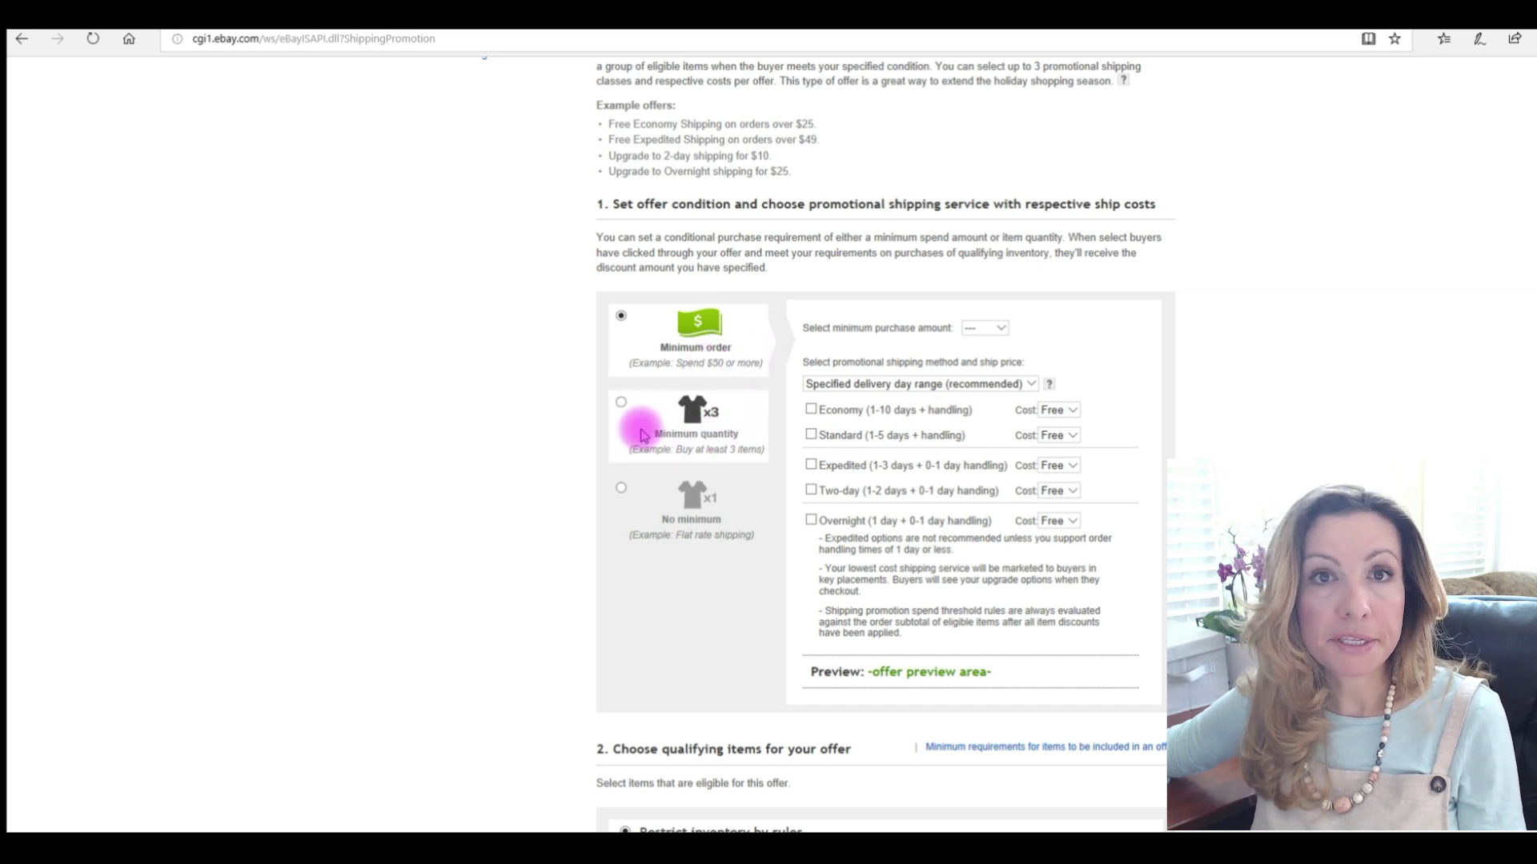
# - Compare the minimum quantity and no minimum conditions of the shipping offer, ending on minimum quantity
pyautogui.click(621, 409)
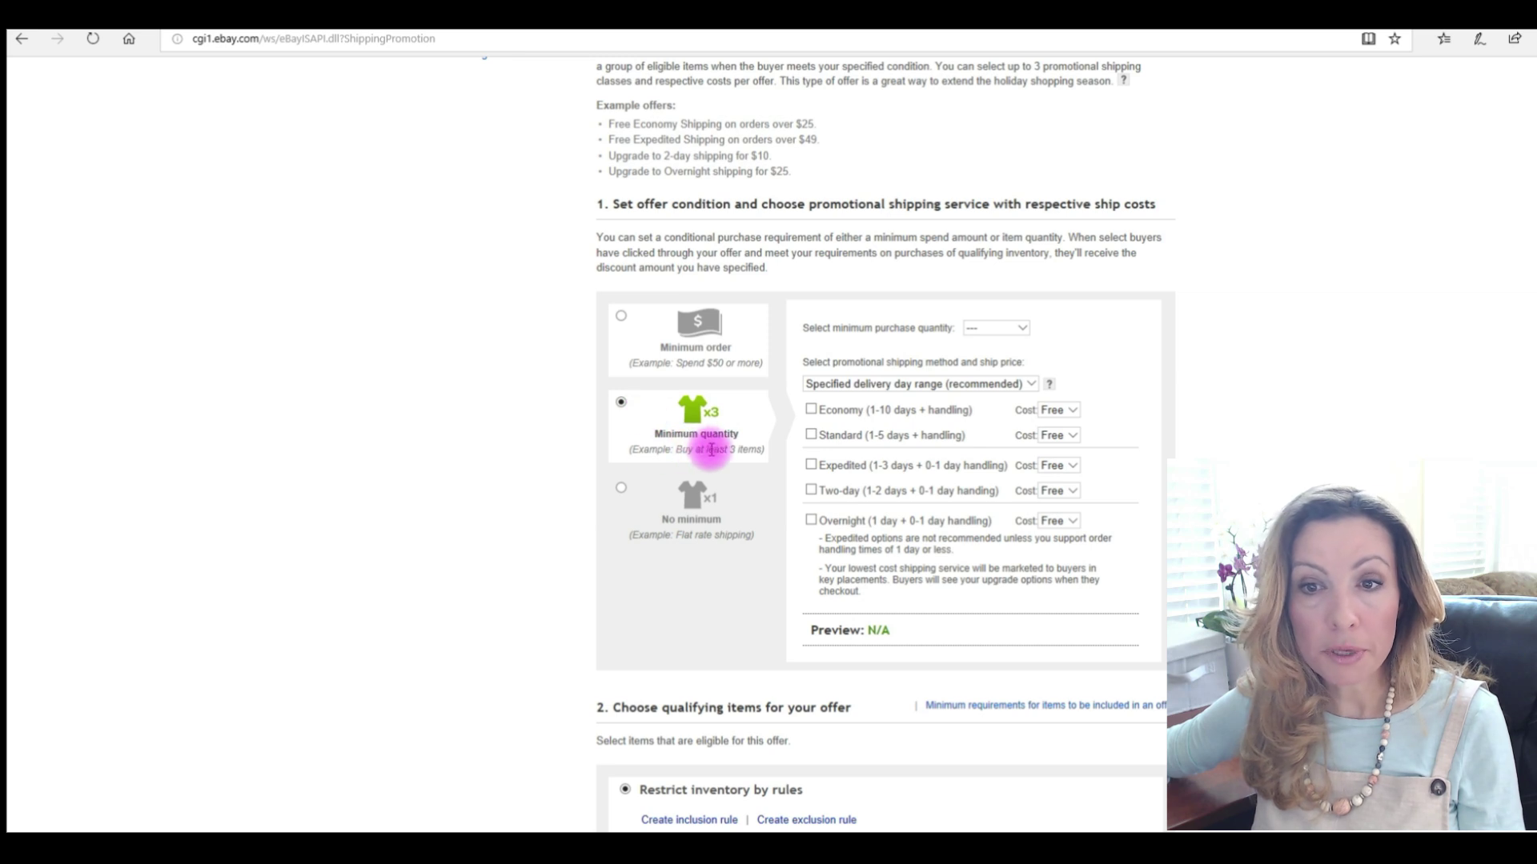
pyautogui.click(622, 490)
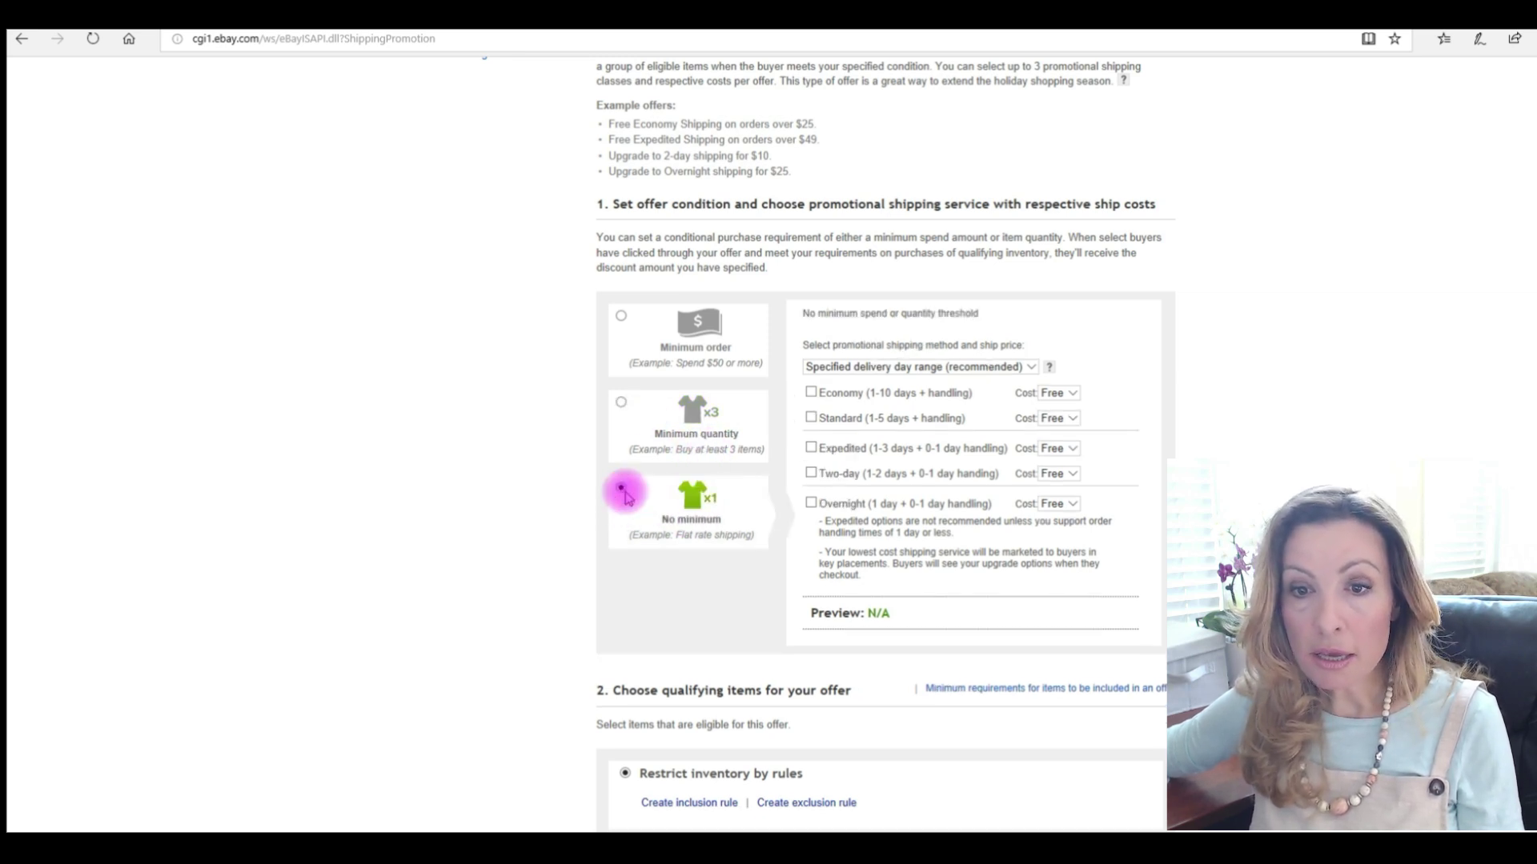
pyautogui.click(618, 404)
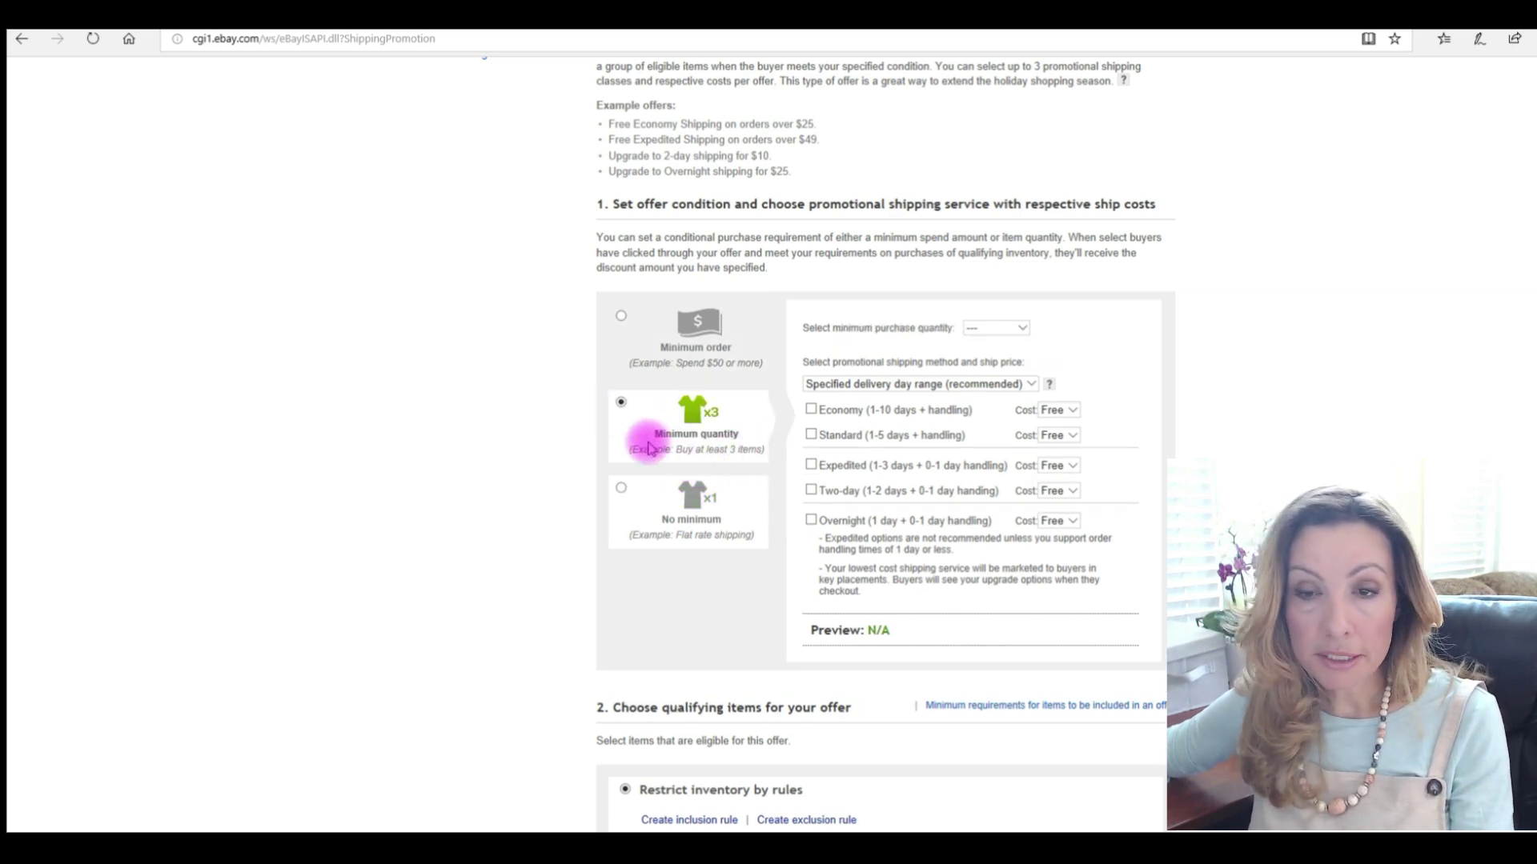
# - Set the minimum purchase quantity to 2 items and enable Economy shipping with a flat cost
pyautogui.click(1018, 328)
pyautogui.click(1009, 344)
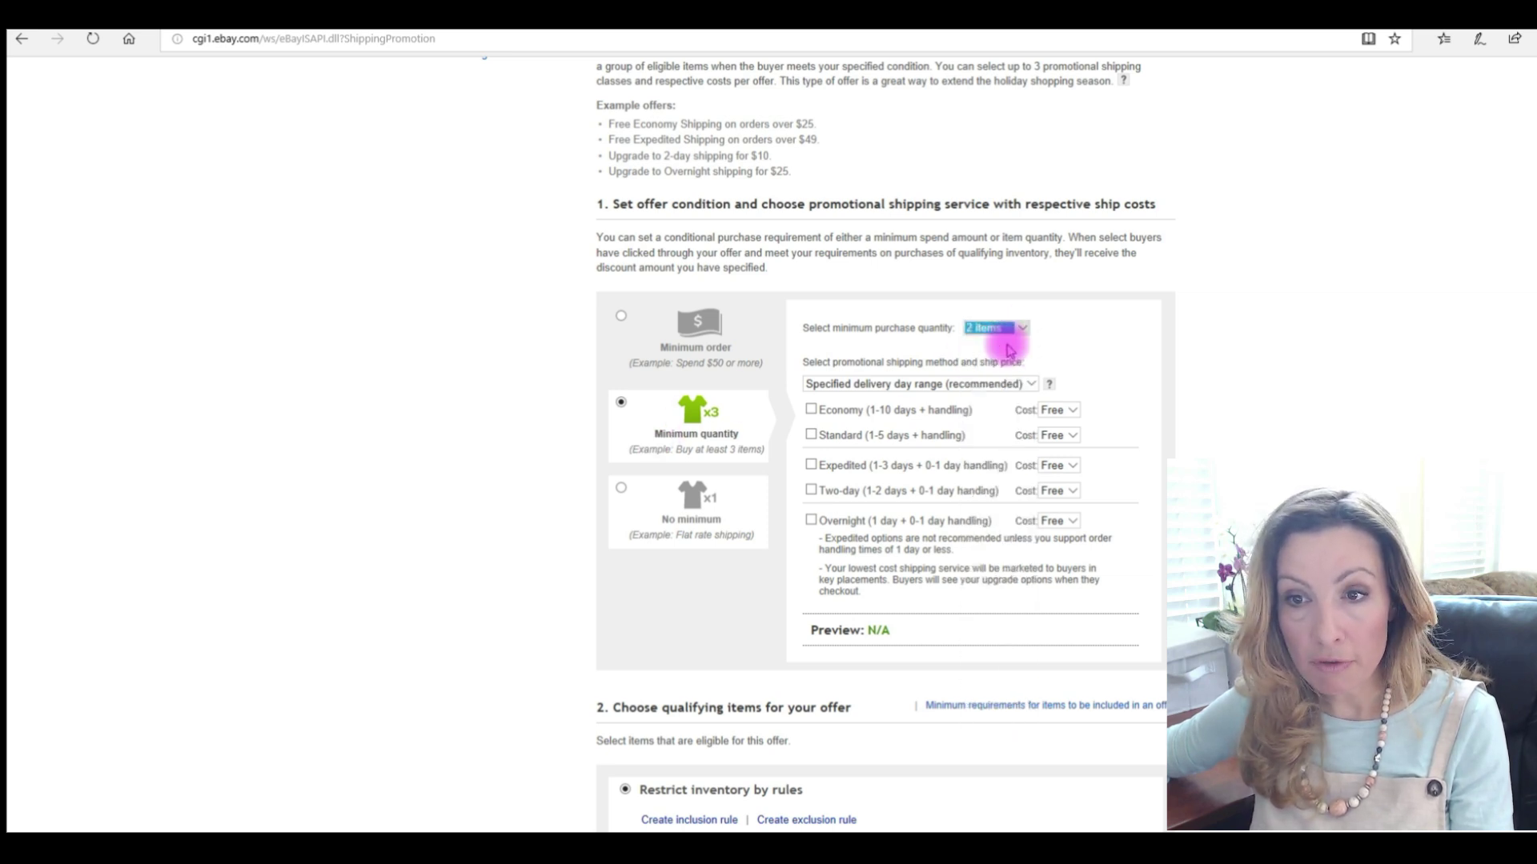
pyautogui.click(1077, 413)
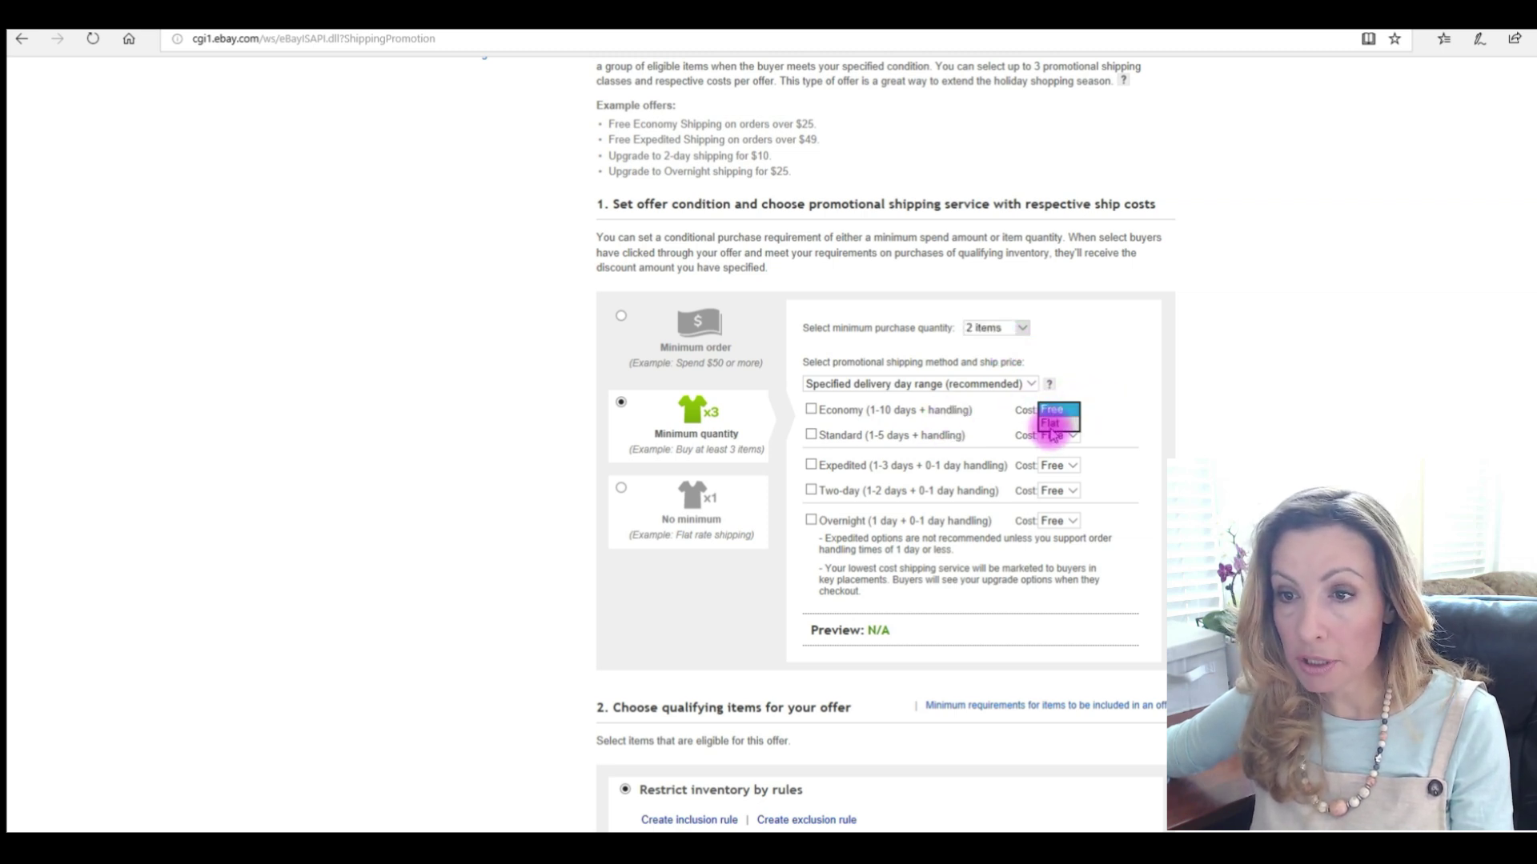
pyautogui.click(1052, 423)
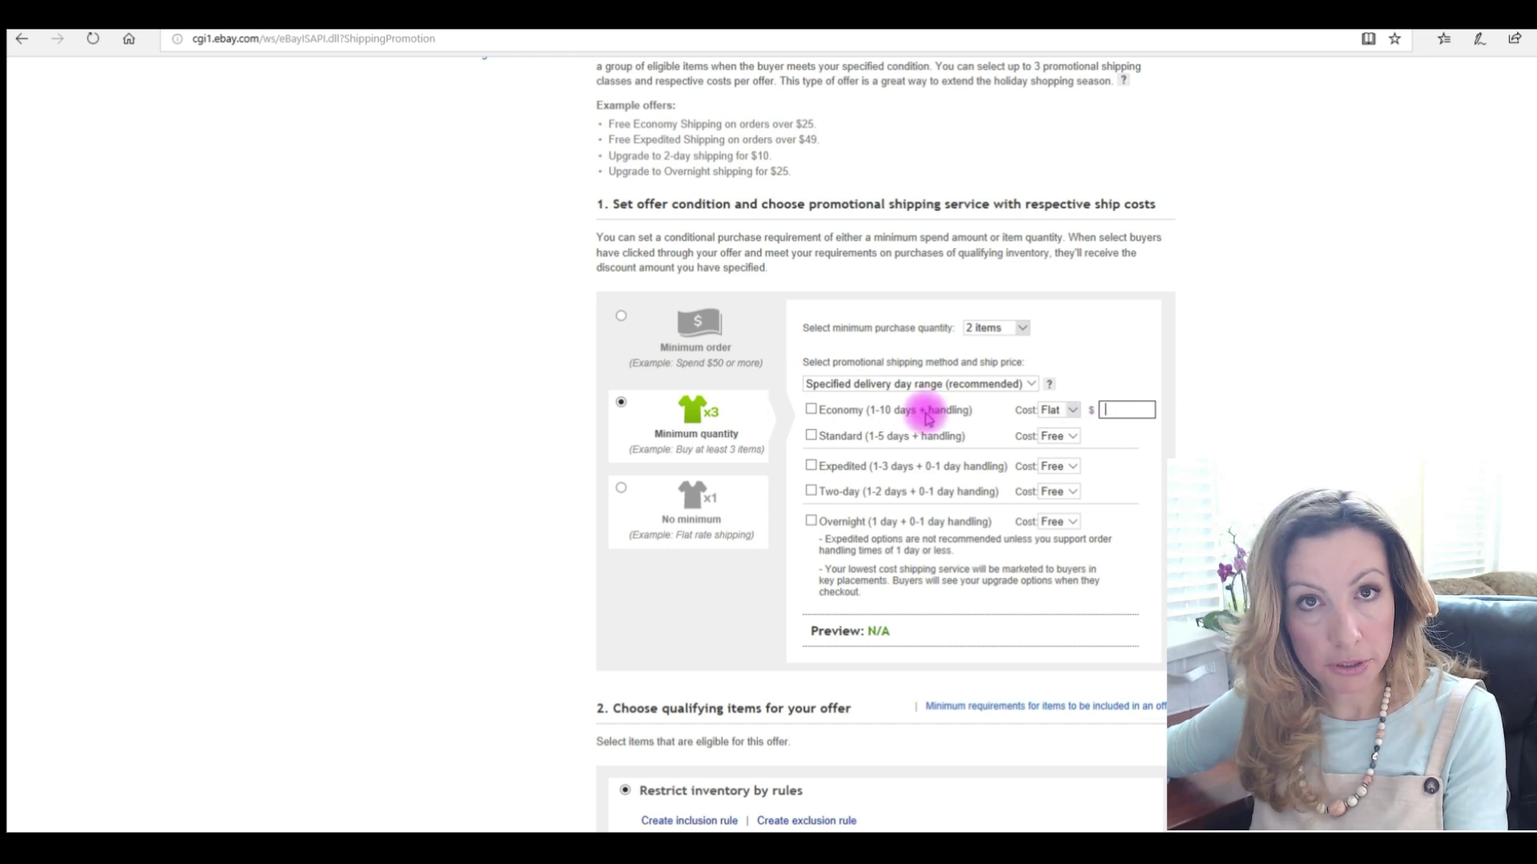
pyautogui.click(833, 410)
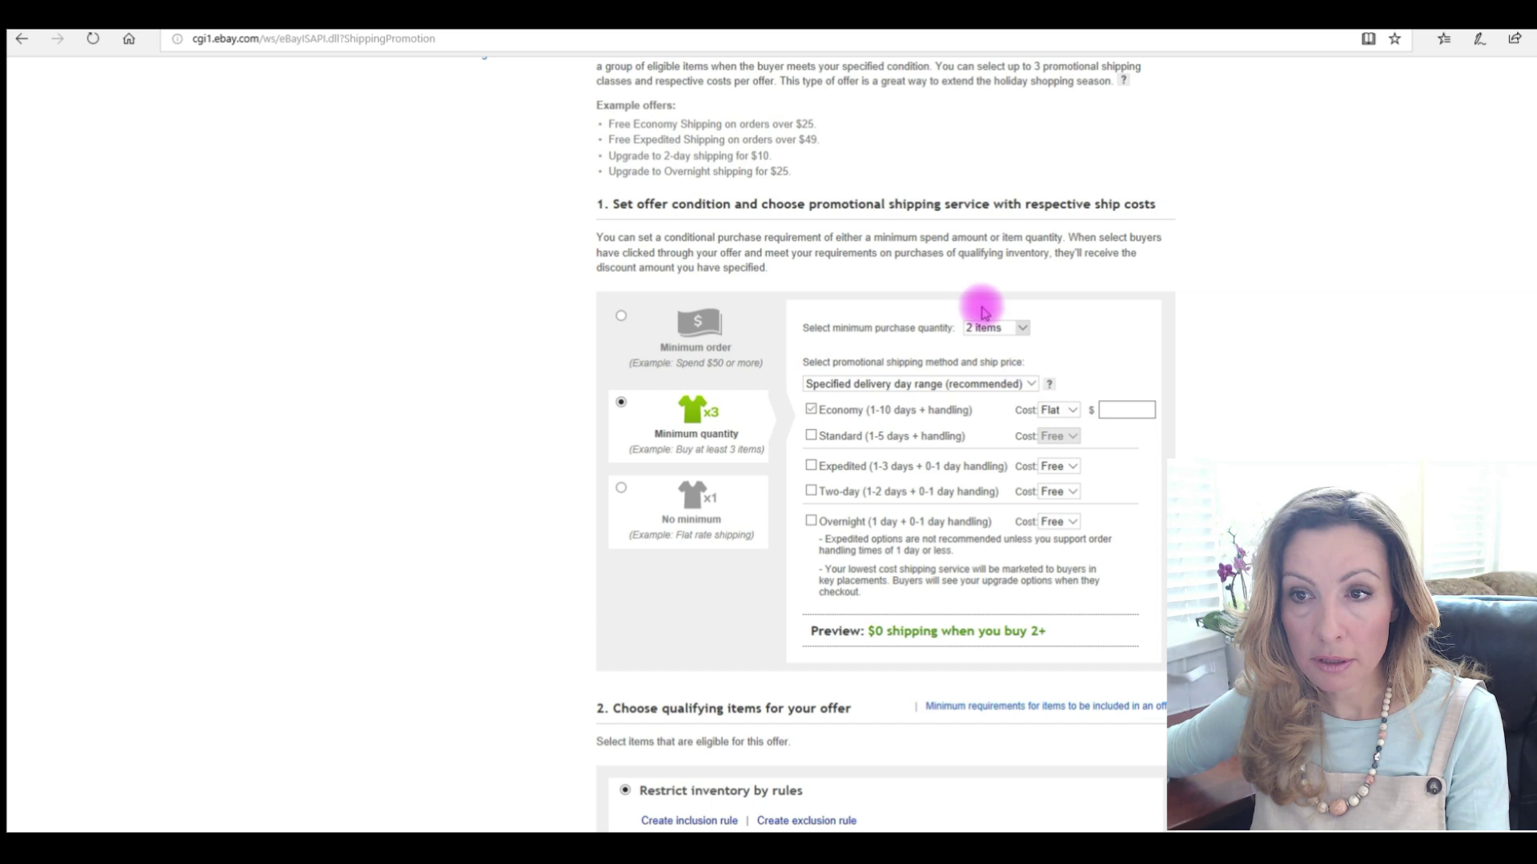
# - Change the offer condition to a minimum order of $100 and enable Economy shipping with a flat cost
pyautogui.scroll(-2, 980, 458)
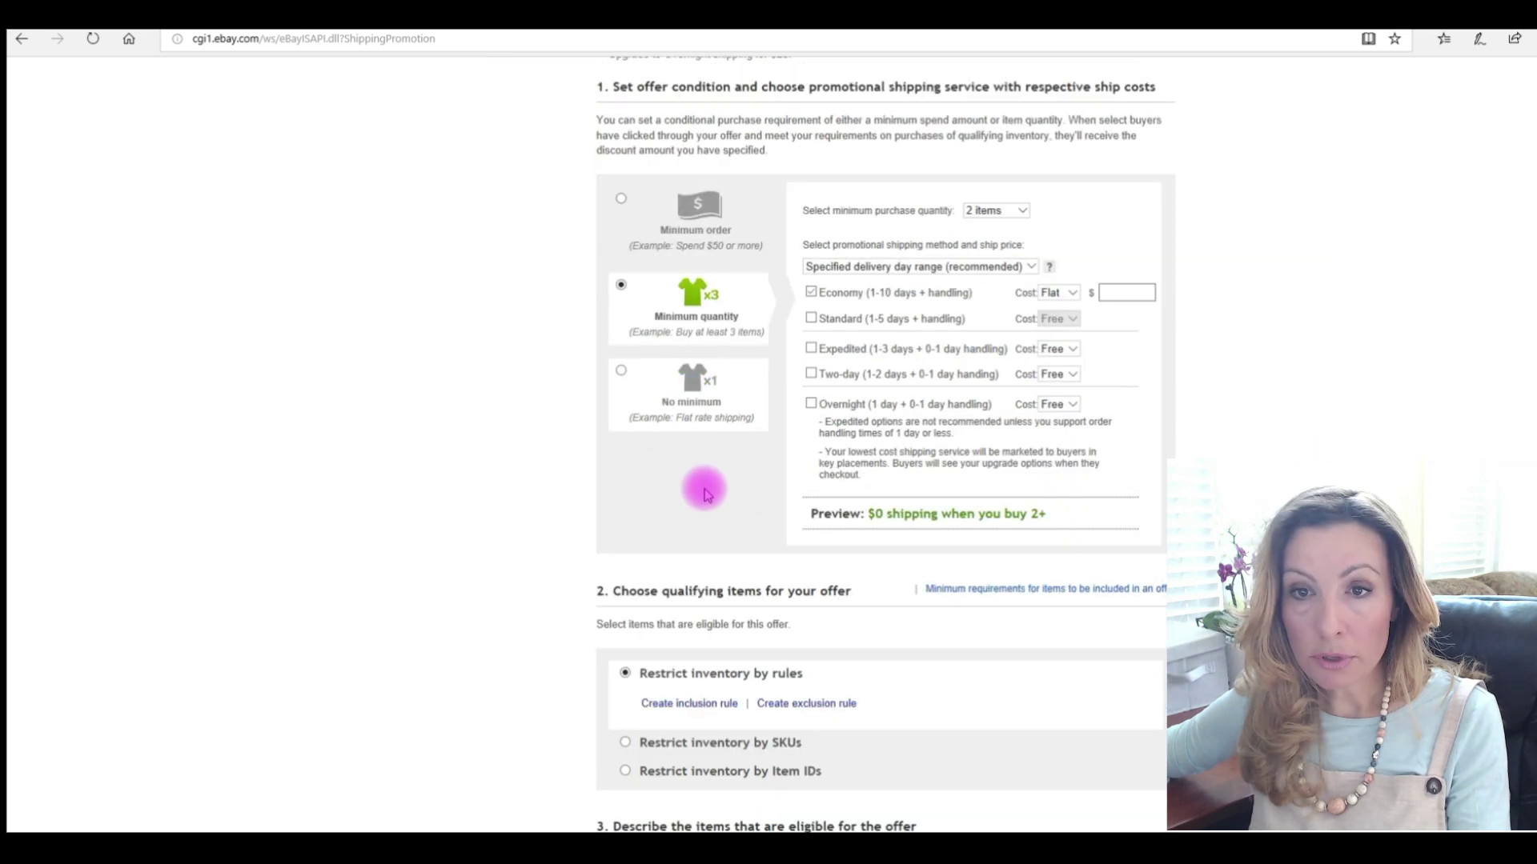
pyautogui.click(694, 225)
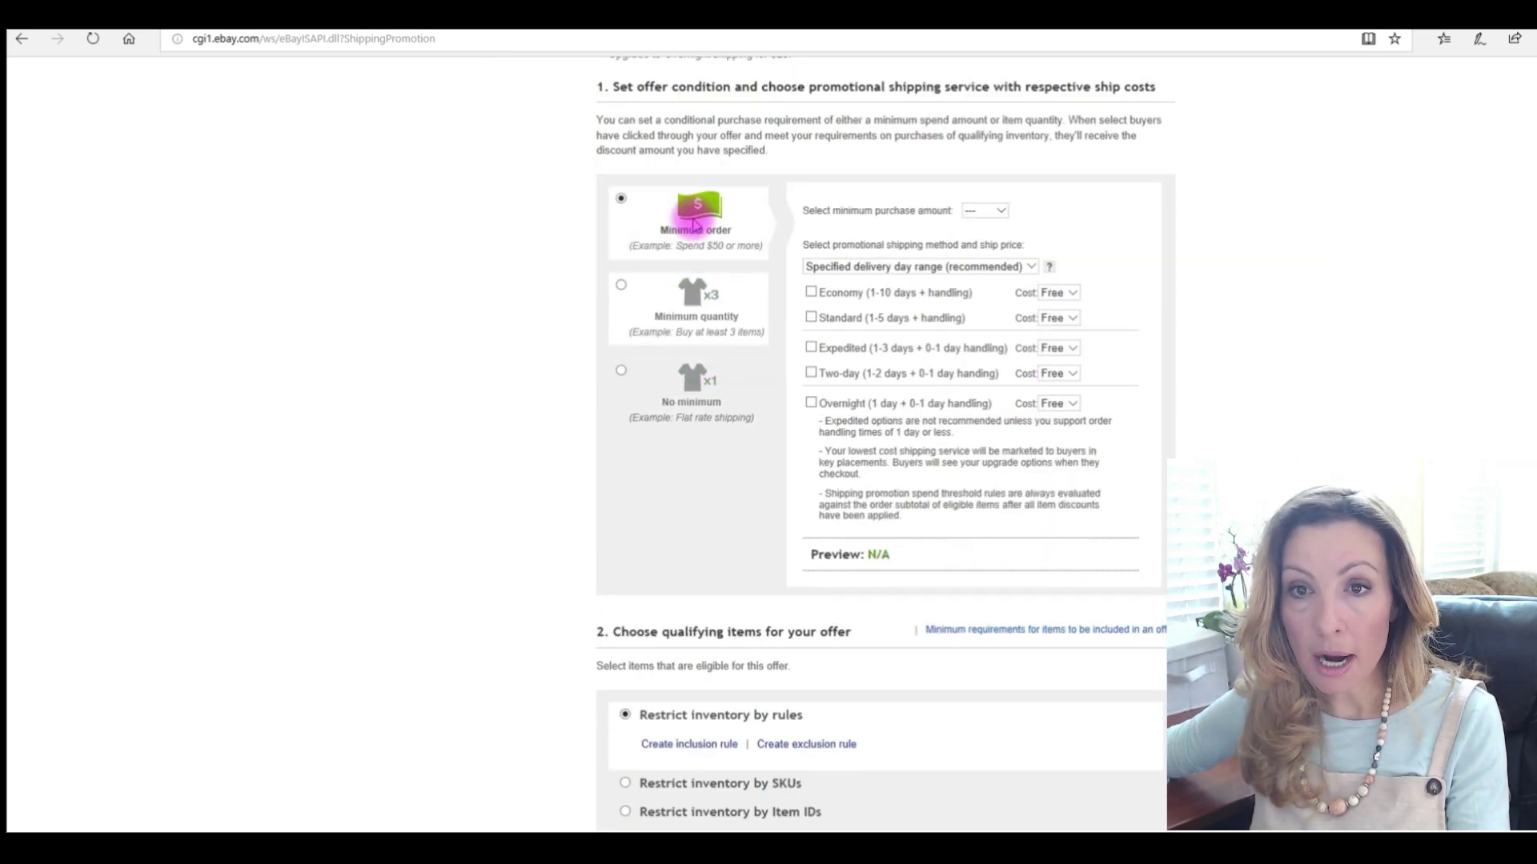
pyautogui.click(1007, 213)
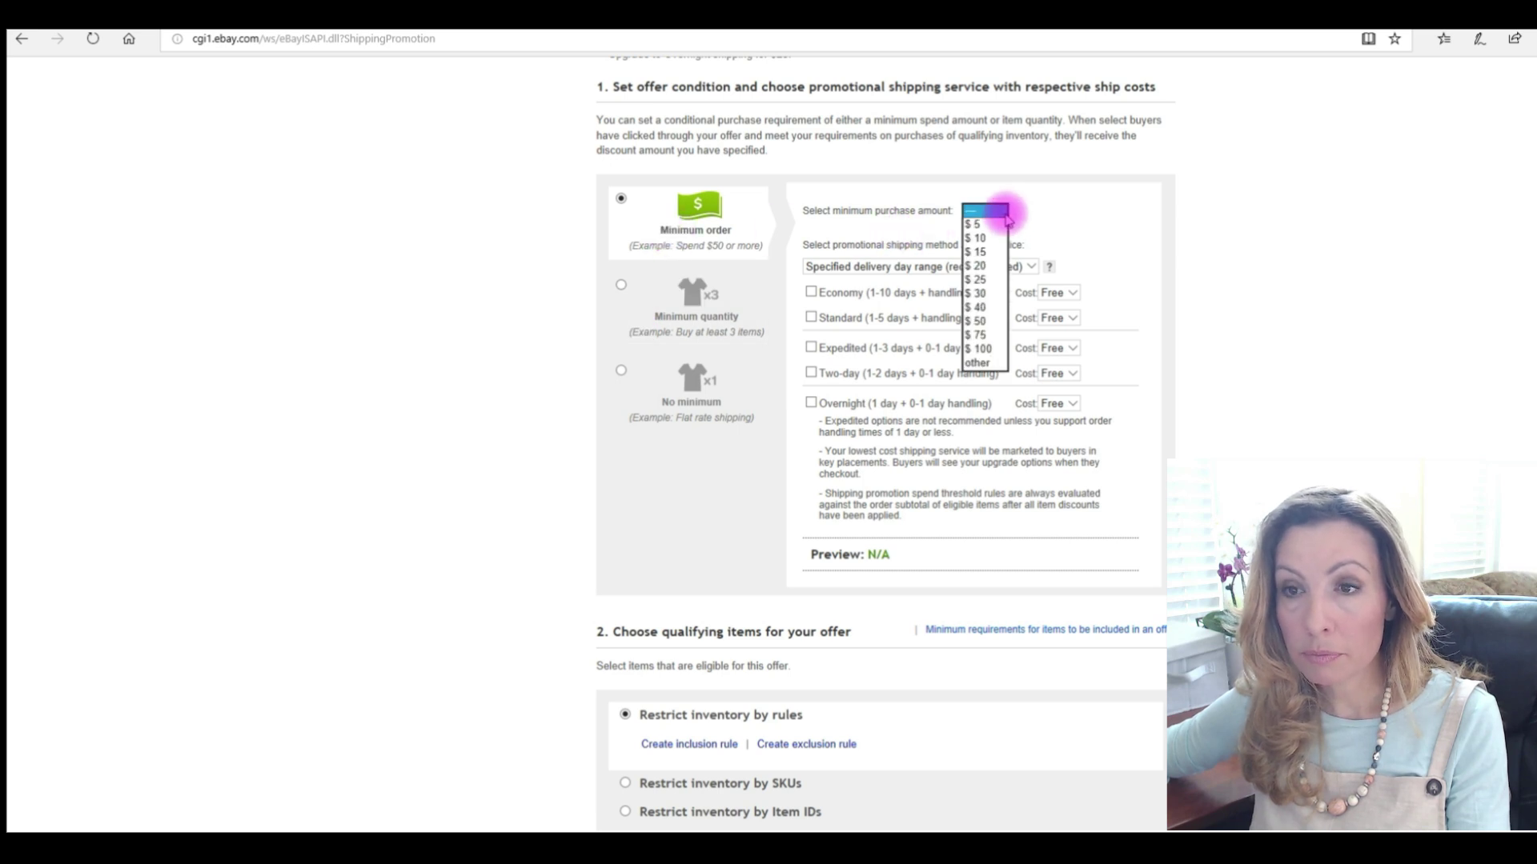
pyautogui.click(977, 348)
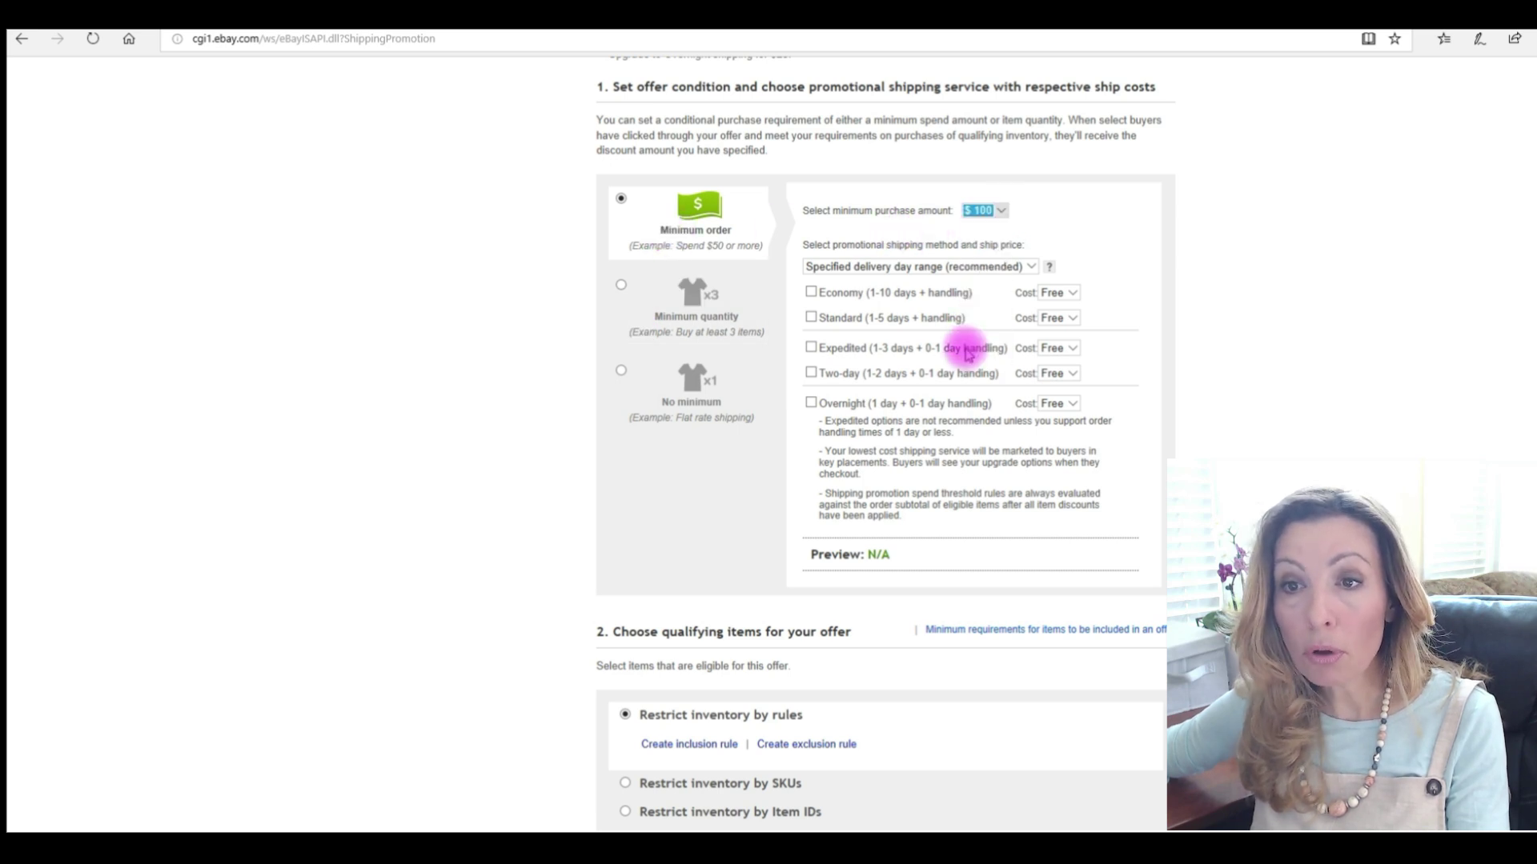
pyautogui.click(810, 294)
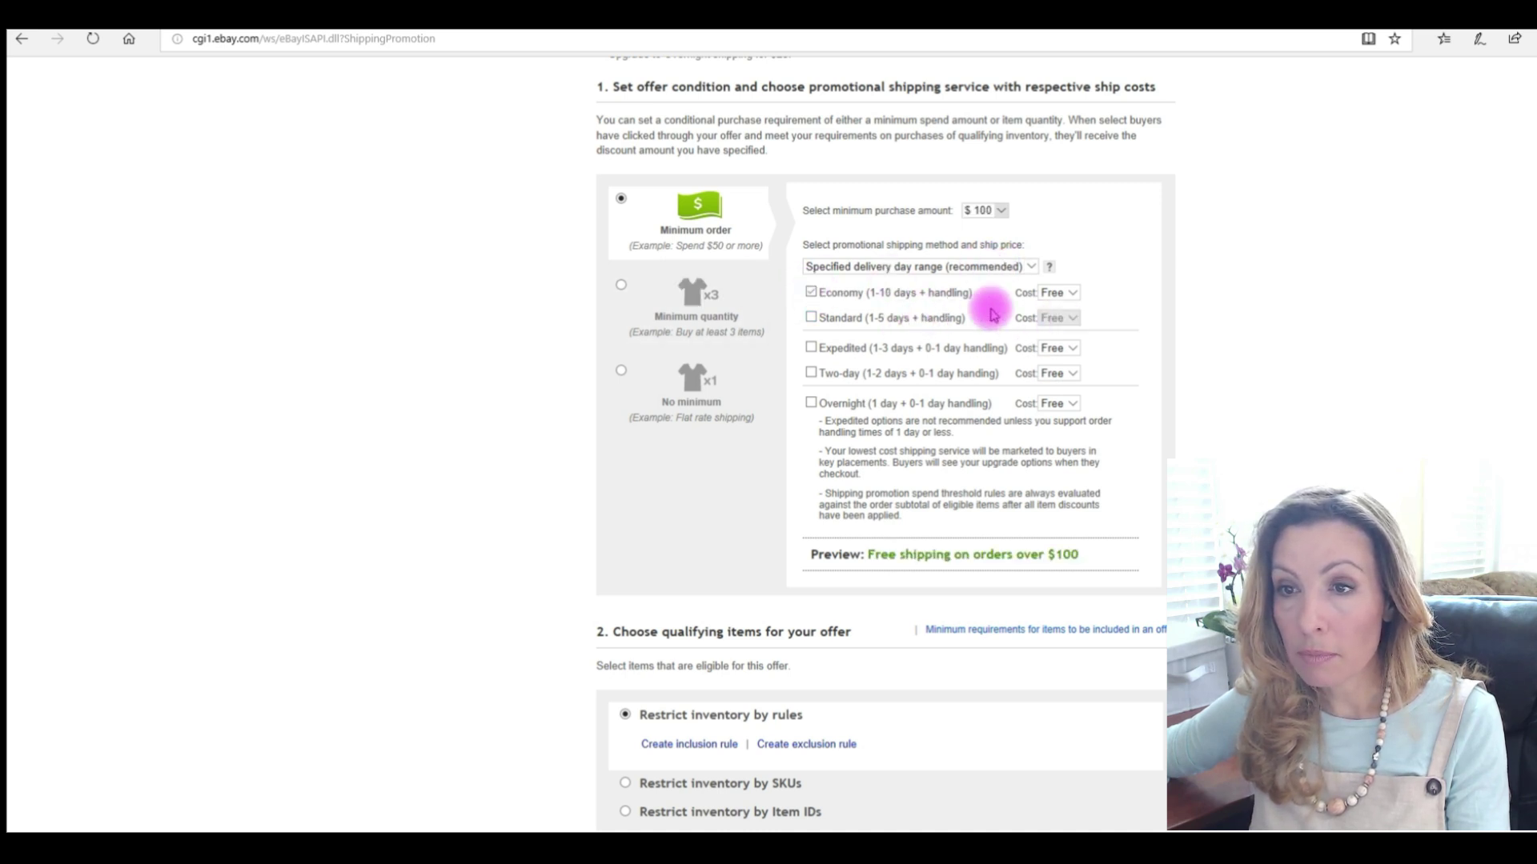
pyautogui.click(1055, 294)
pyautogui.click(1064, 308)
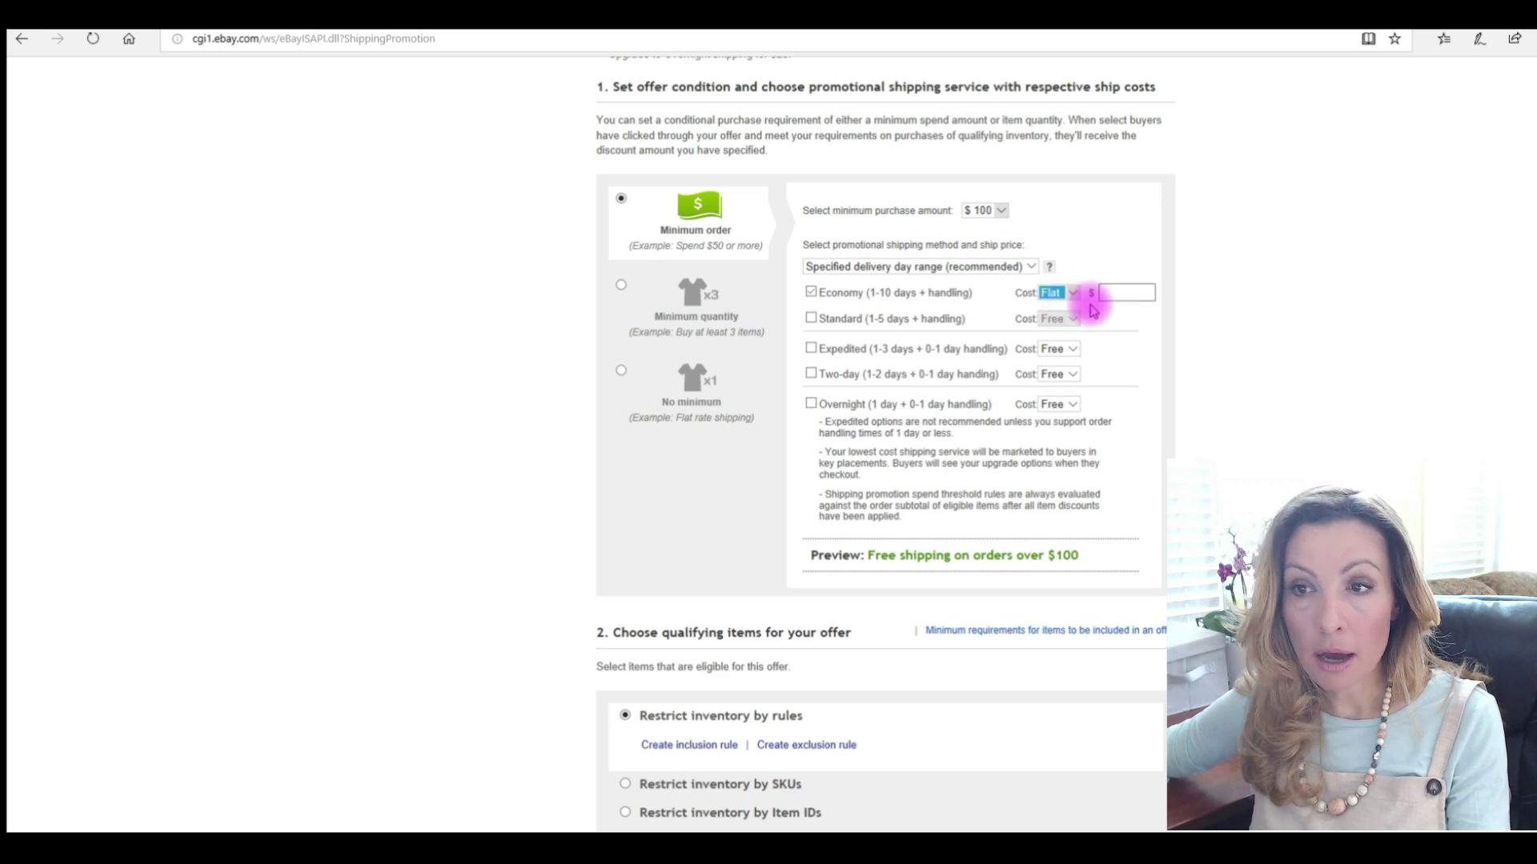
# - Try a flat cost of $50 for Economy shipping and clear the amount
pyautogui.click(1137, 293)
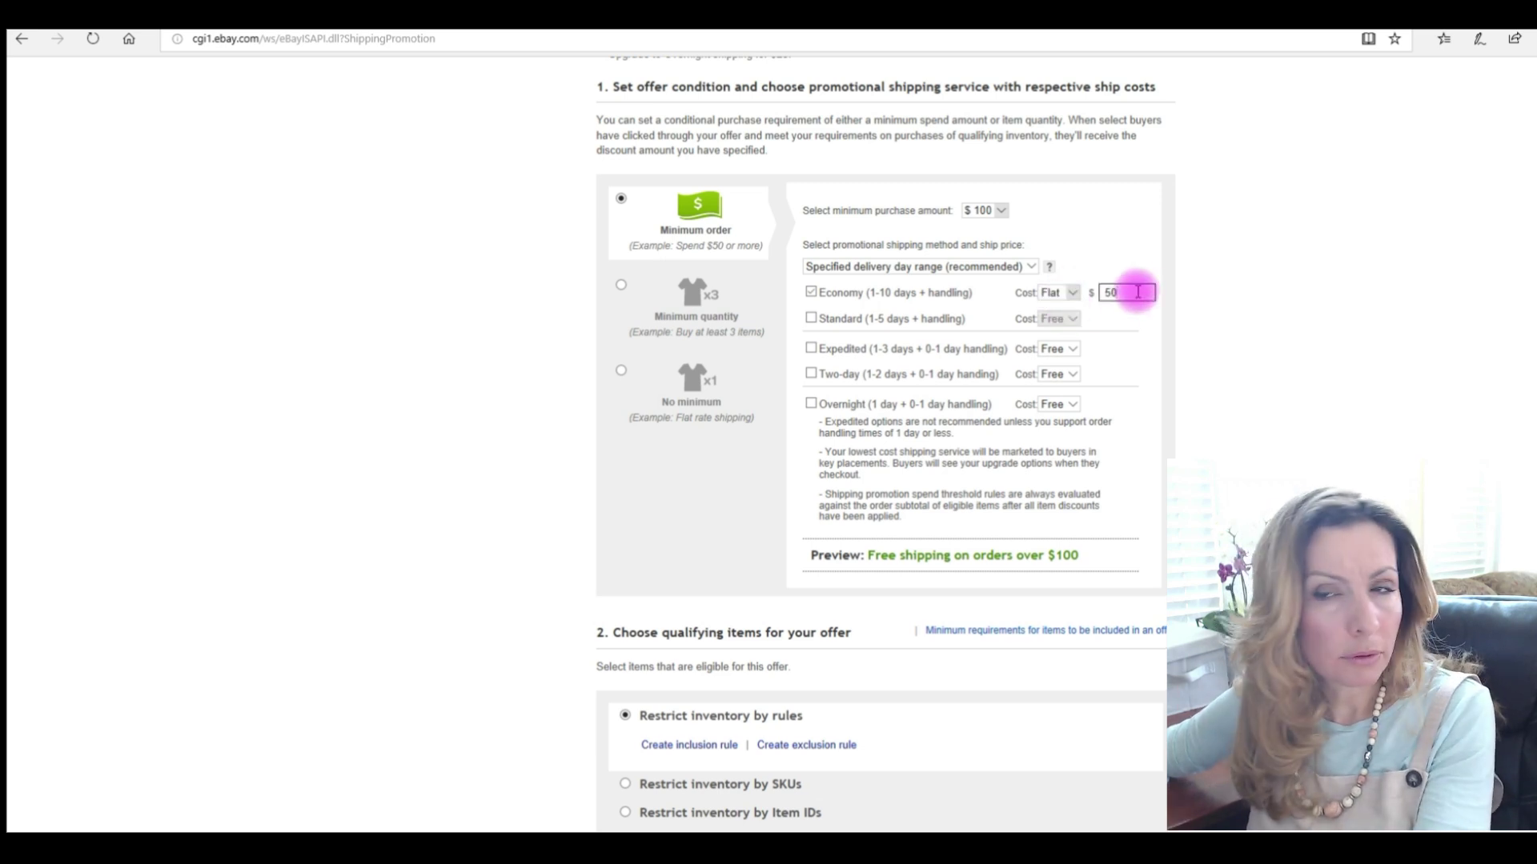
pyautogui.moveTo(1138, 292); pyautogui.dragTo(1095, 293)
pyautogui.press('BackSpace')
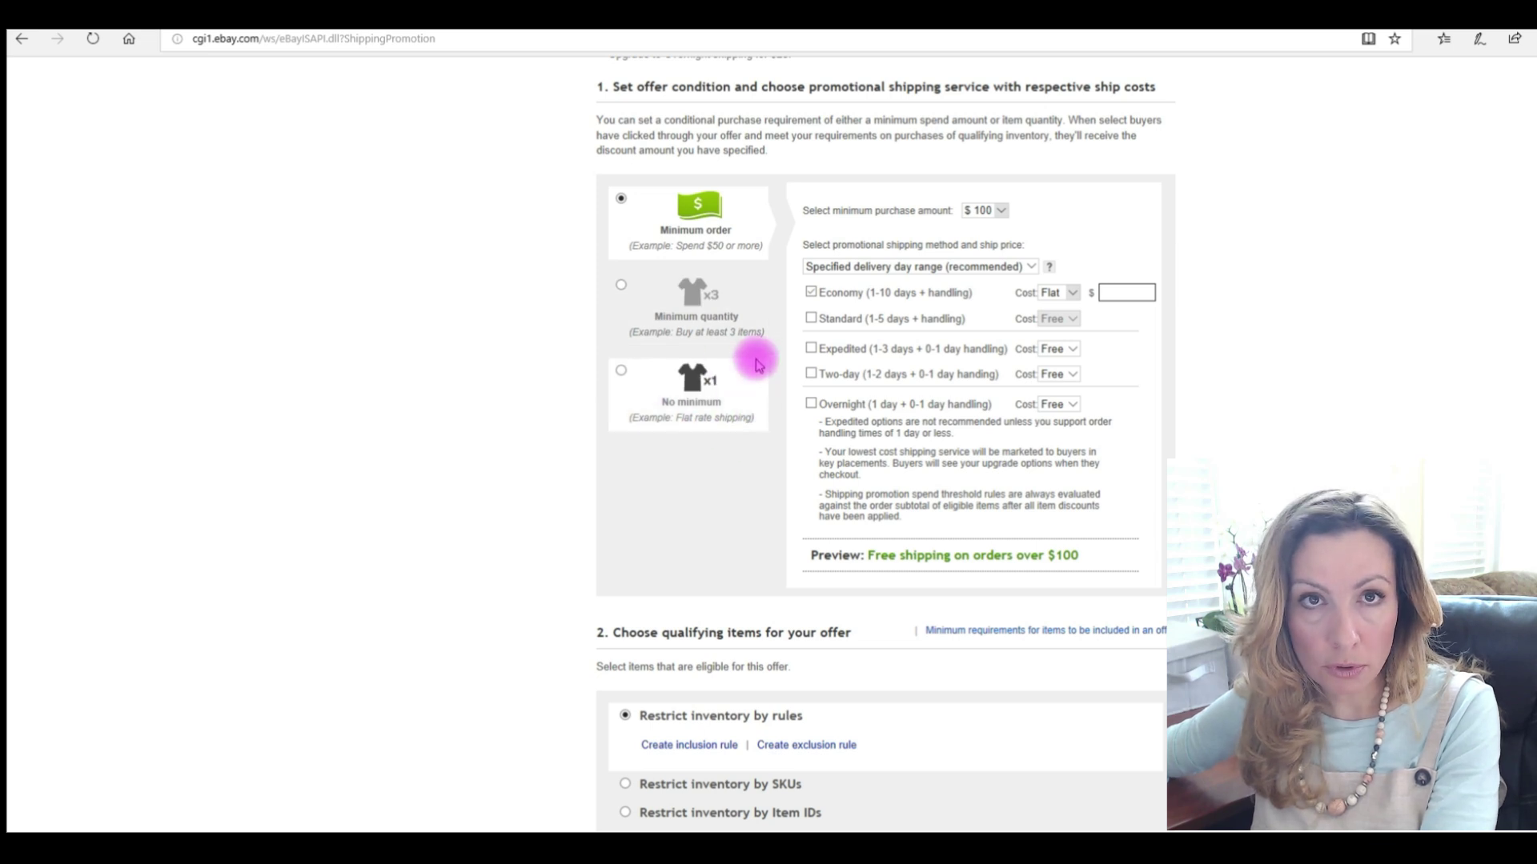
pyautogui.scroll(-1, 1026, 477)
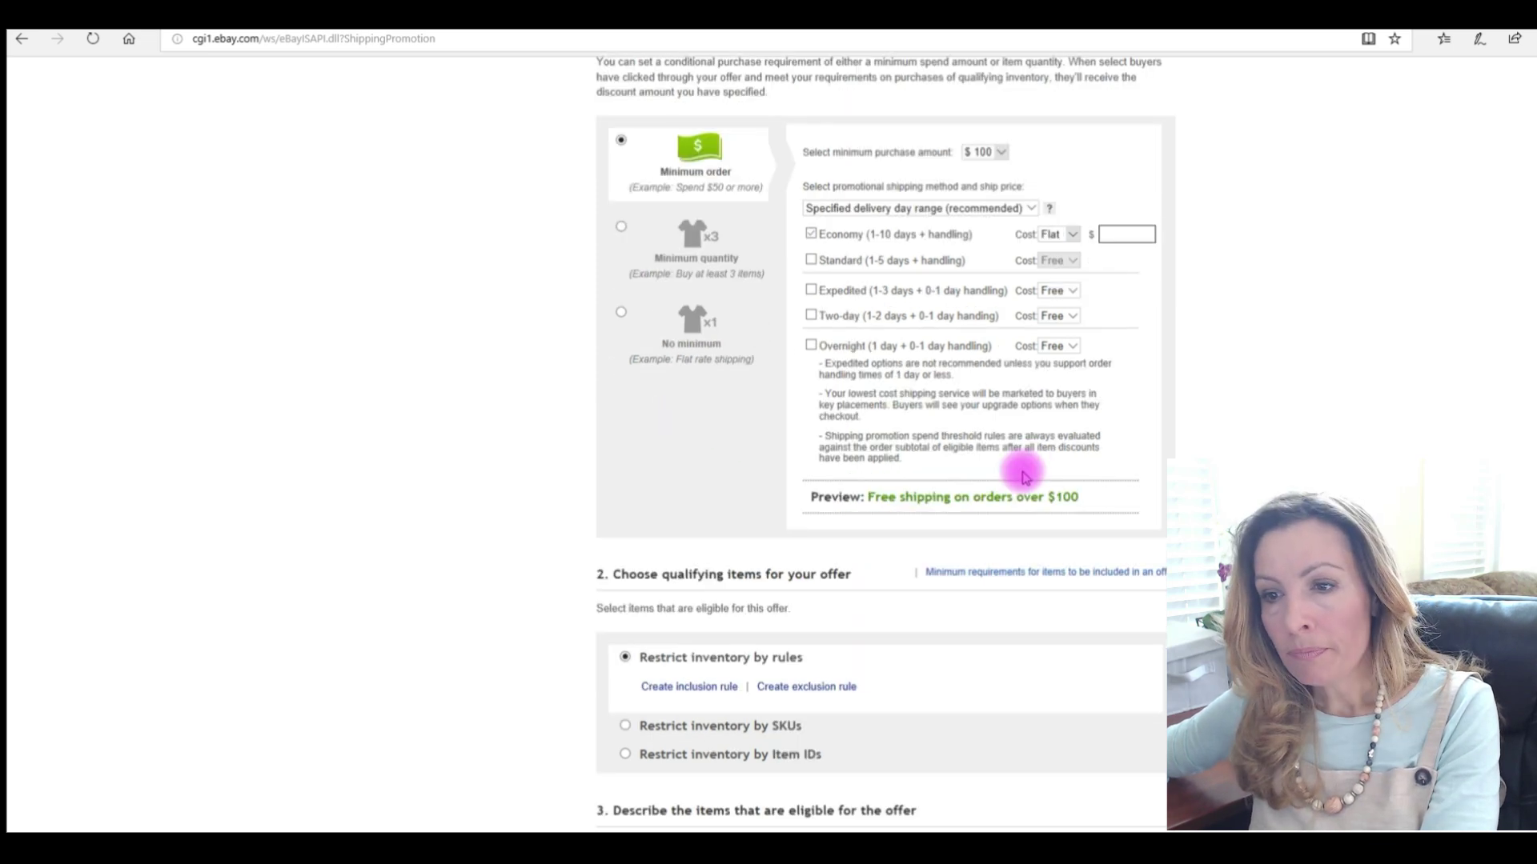
# - Check the exclusion rule options for qualifying items and base an inclusion rule on My store category
pyautogui.scroll(-5, 1026, 477)
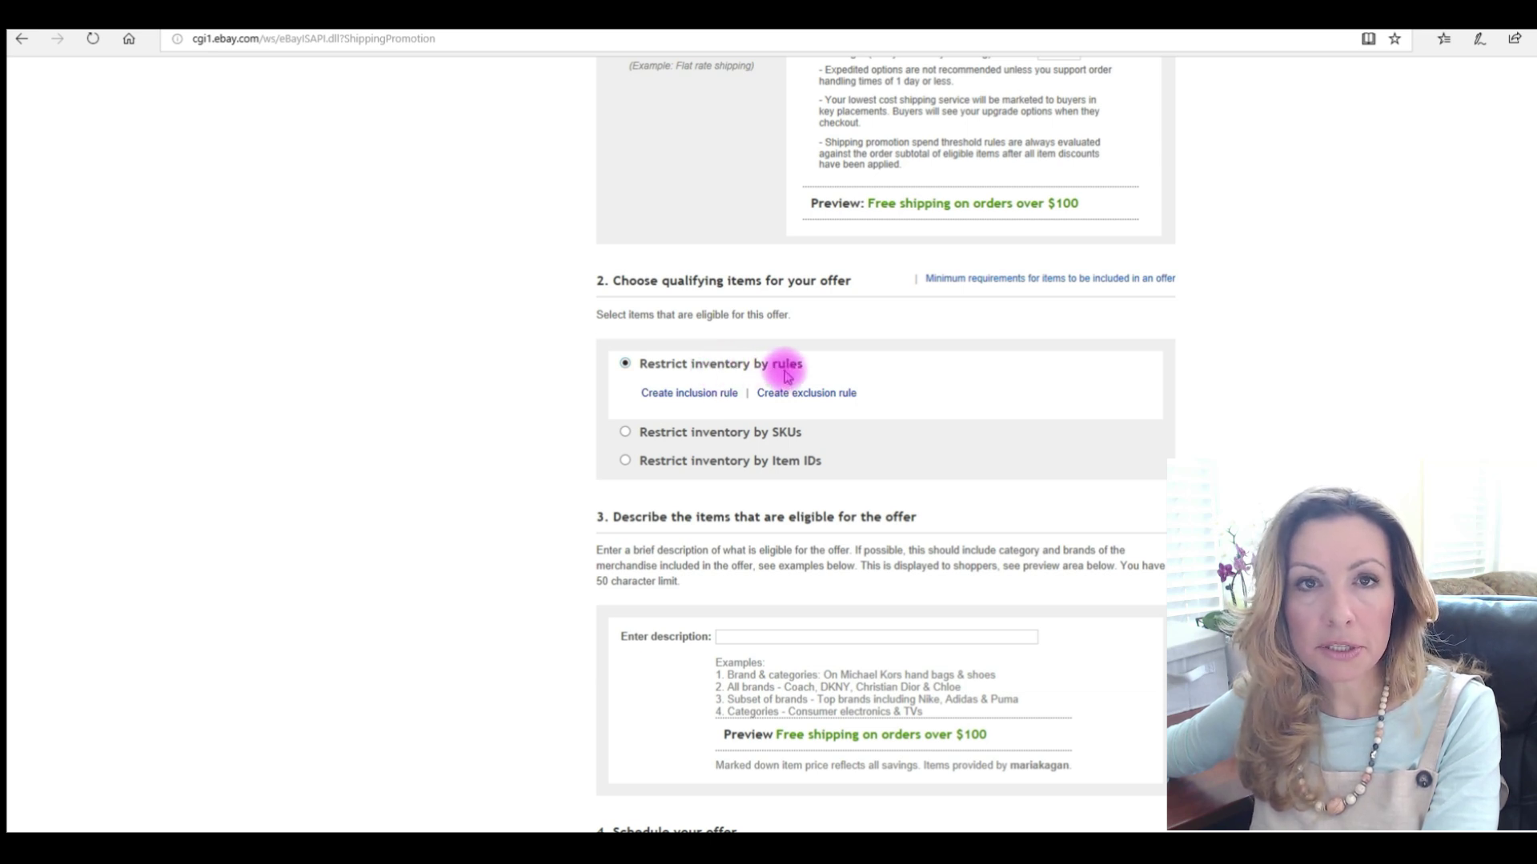
pyautogui.click(806, 393)
pyautogui.scroll(-2, 721, 336)
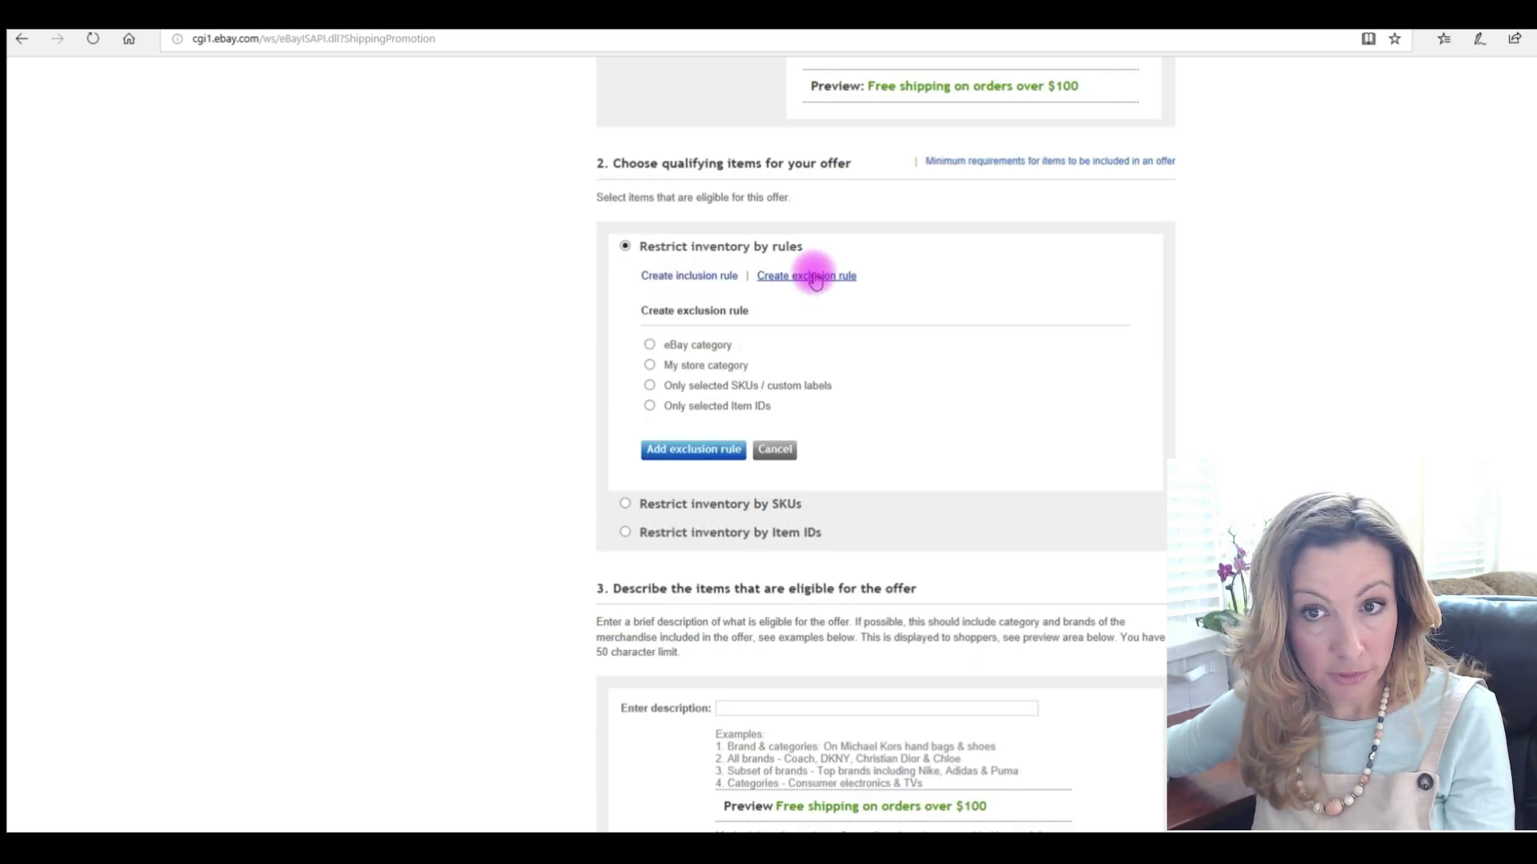
pyautogui.click(689, 285)
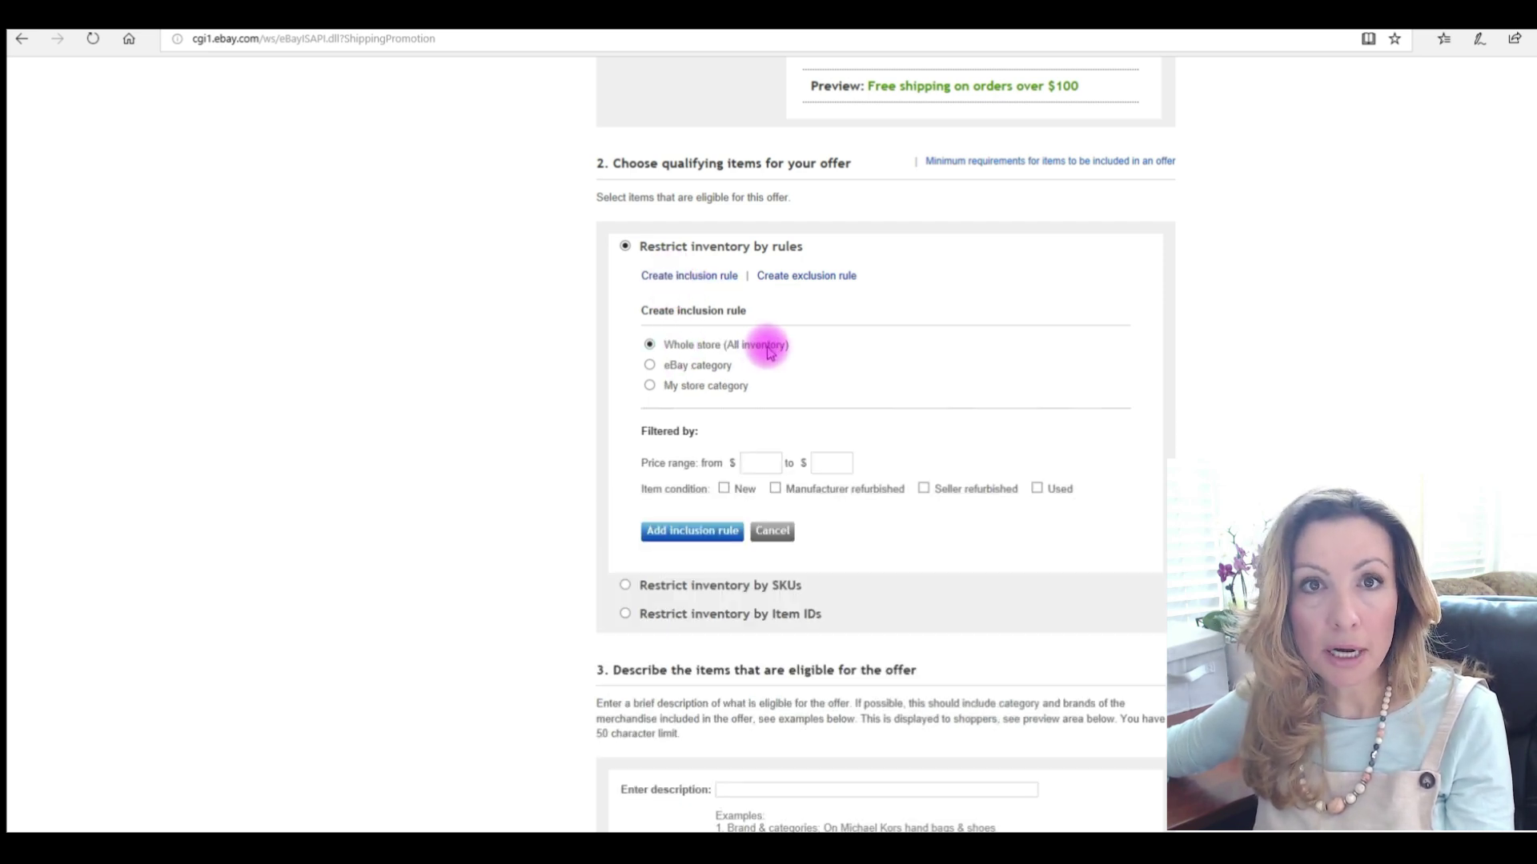
pyautogui.click(650, 386)
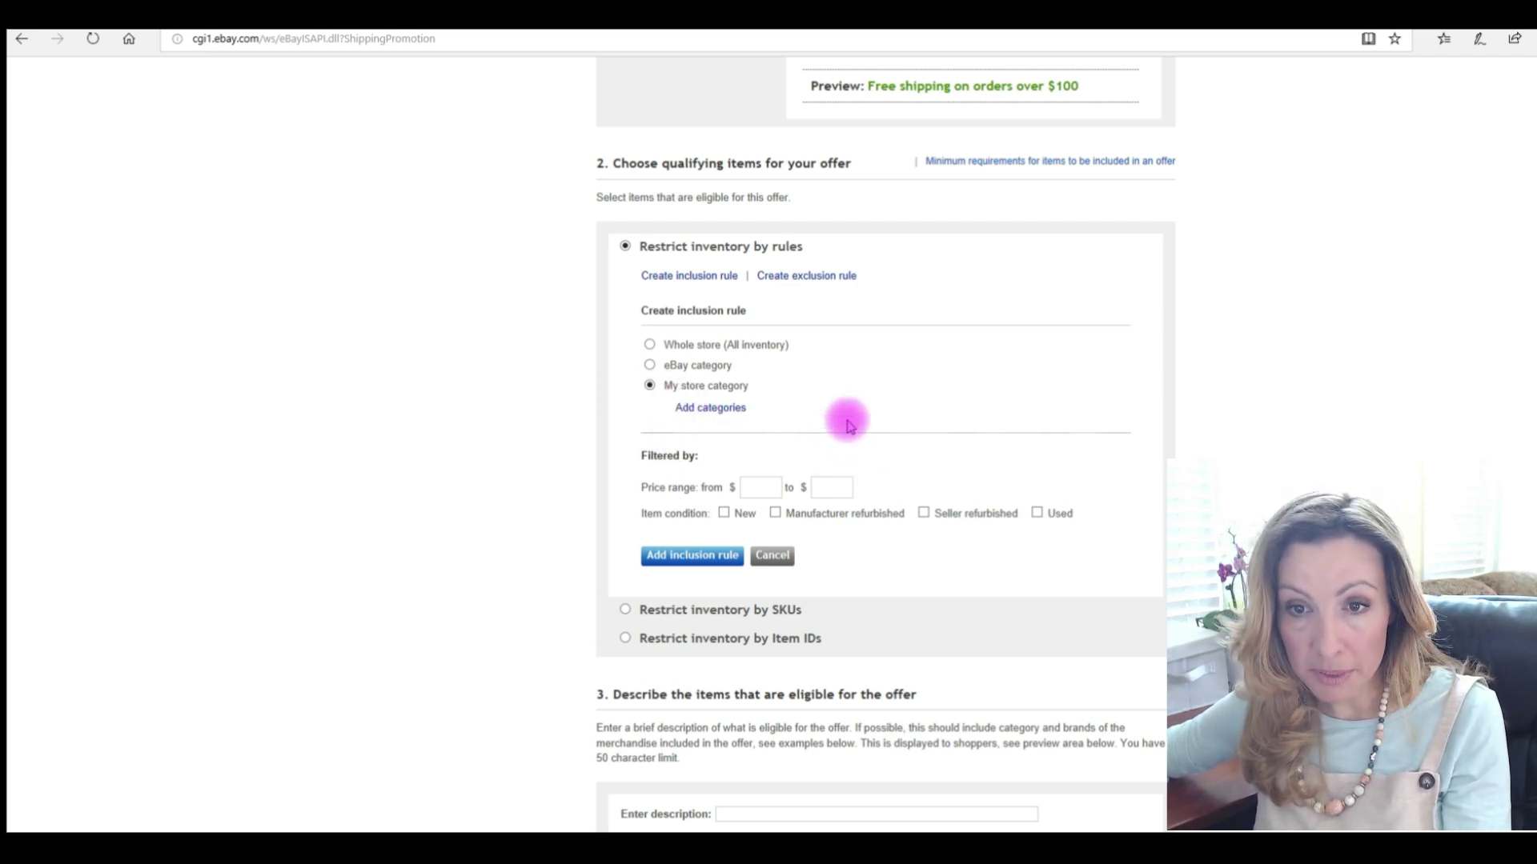
# - Filter the inclusion rule to a price range of $50 to $200 and the New item condition
pyautogui.scroll(-2, 853, 428)
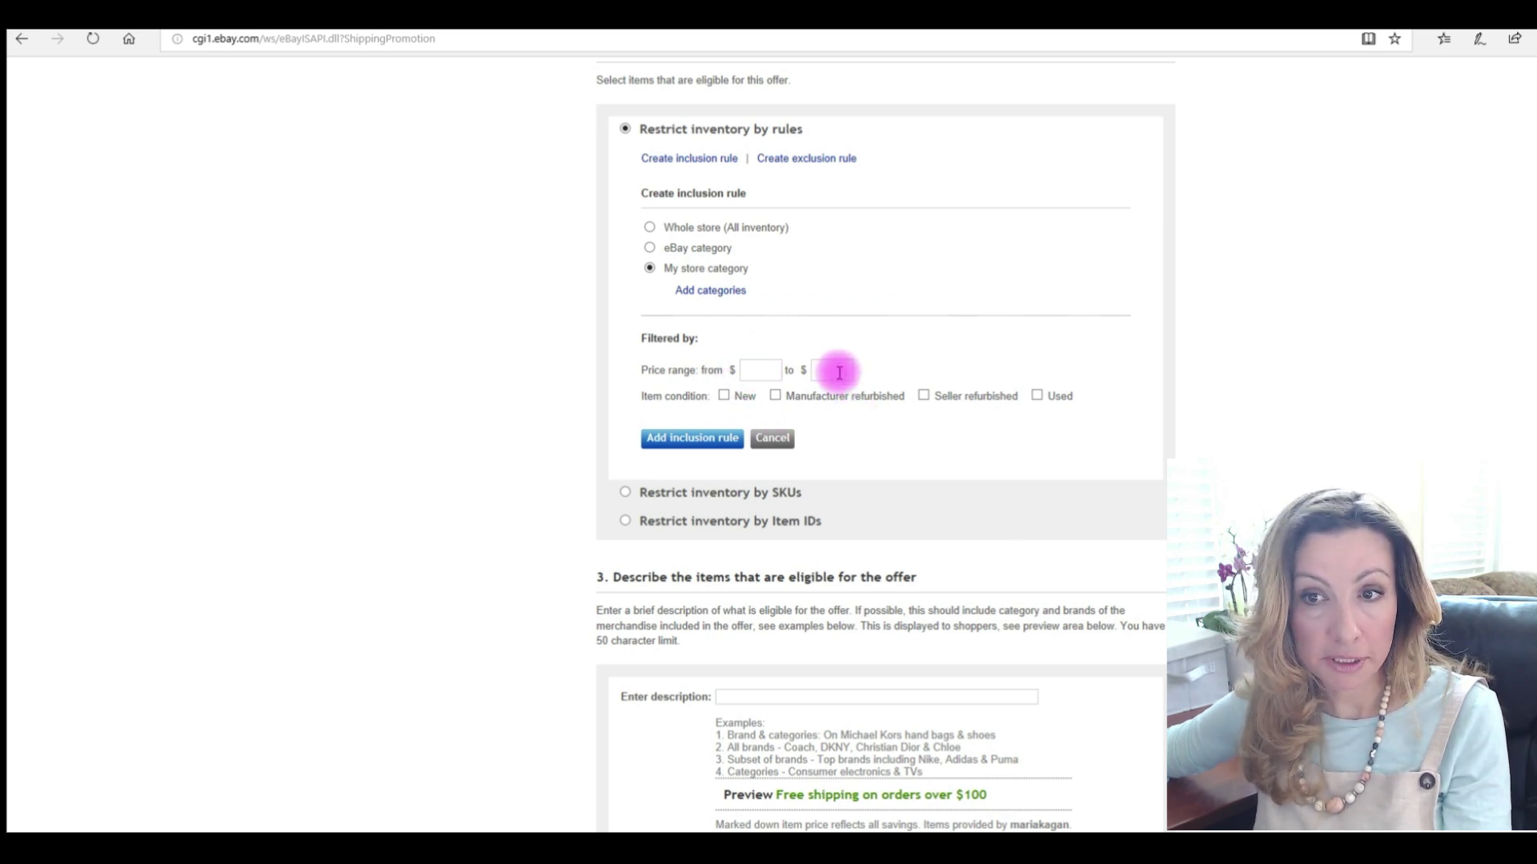
pyautogui.click(756, 372)
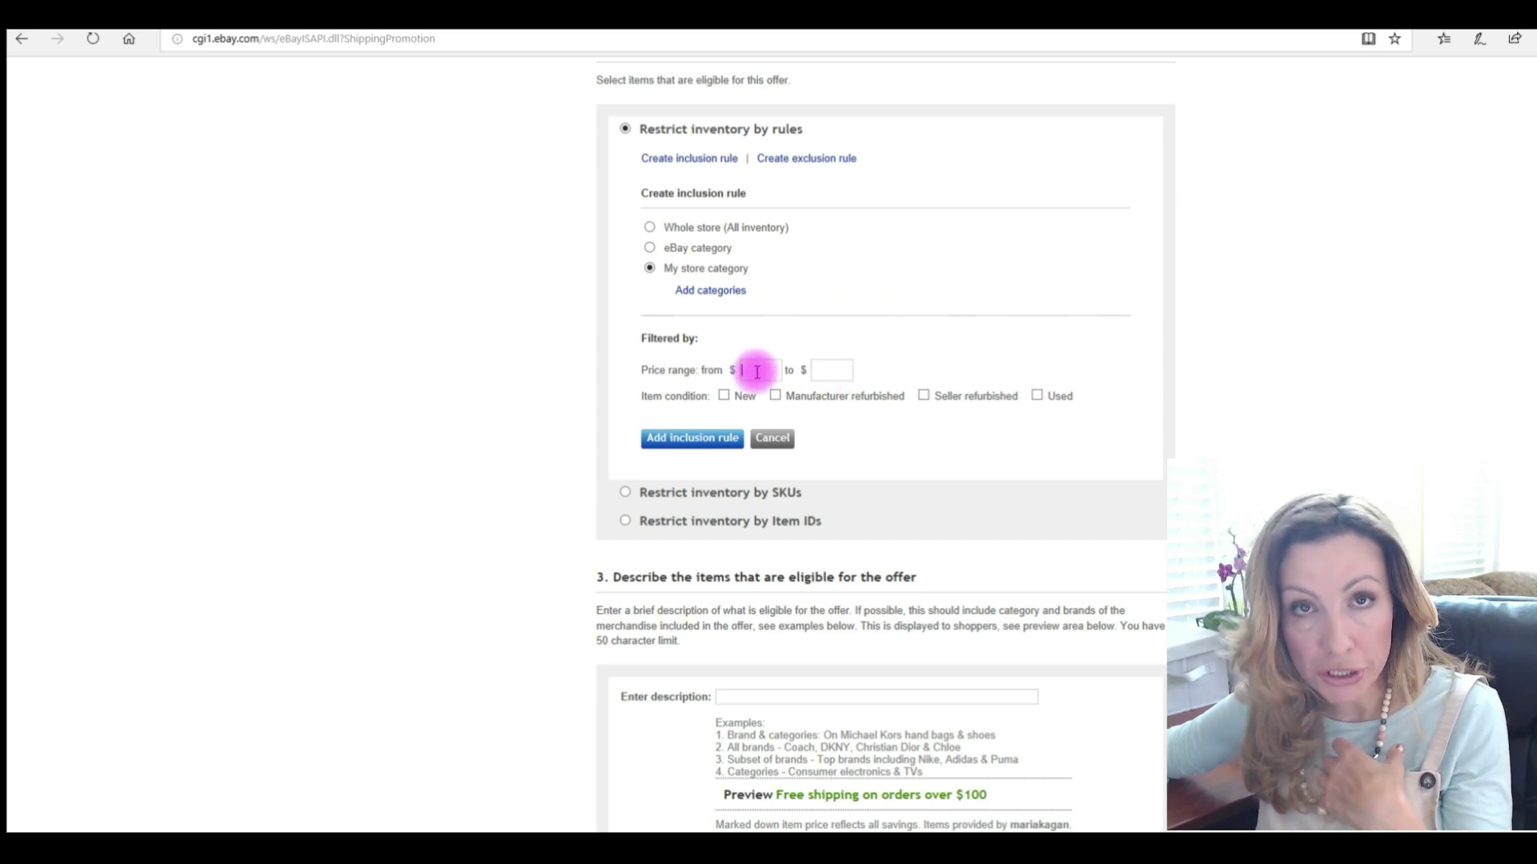
pyautogui.write('50')
pyautogui.click(825, 369)
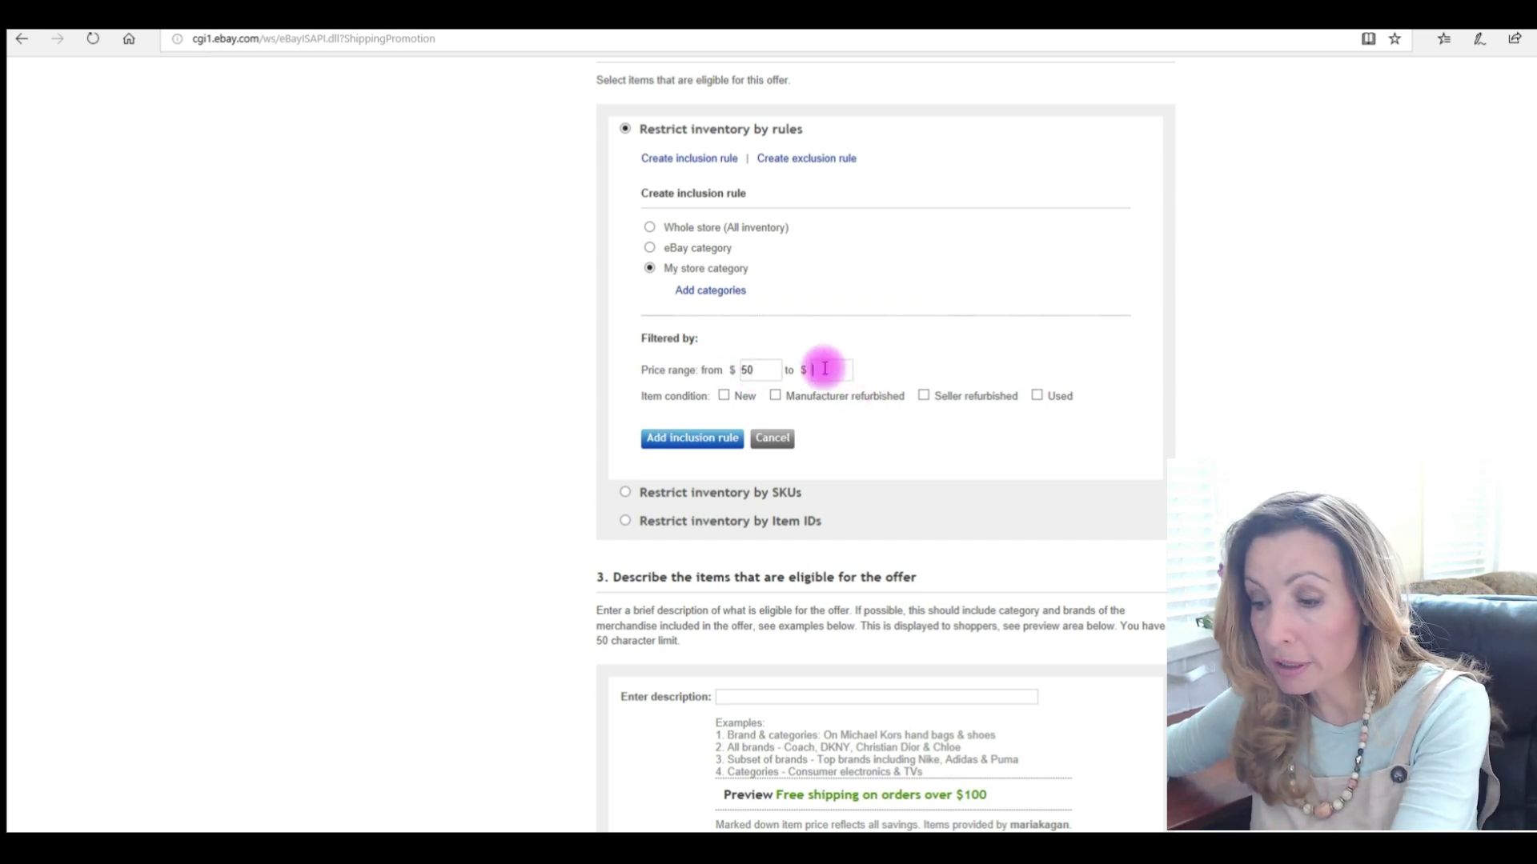
pyautogui.write('200')
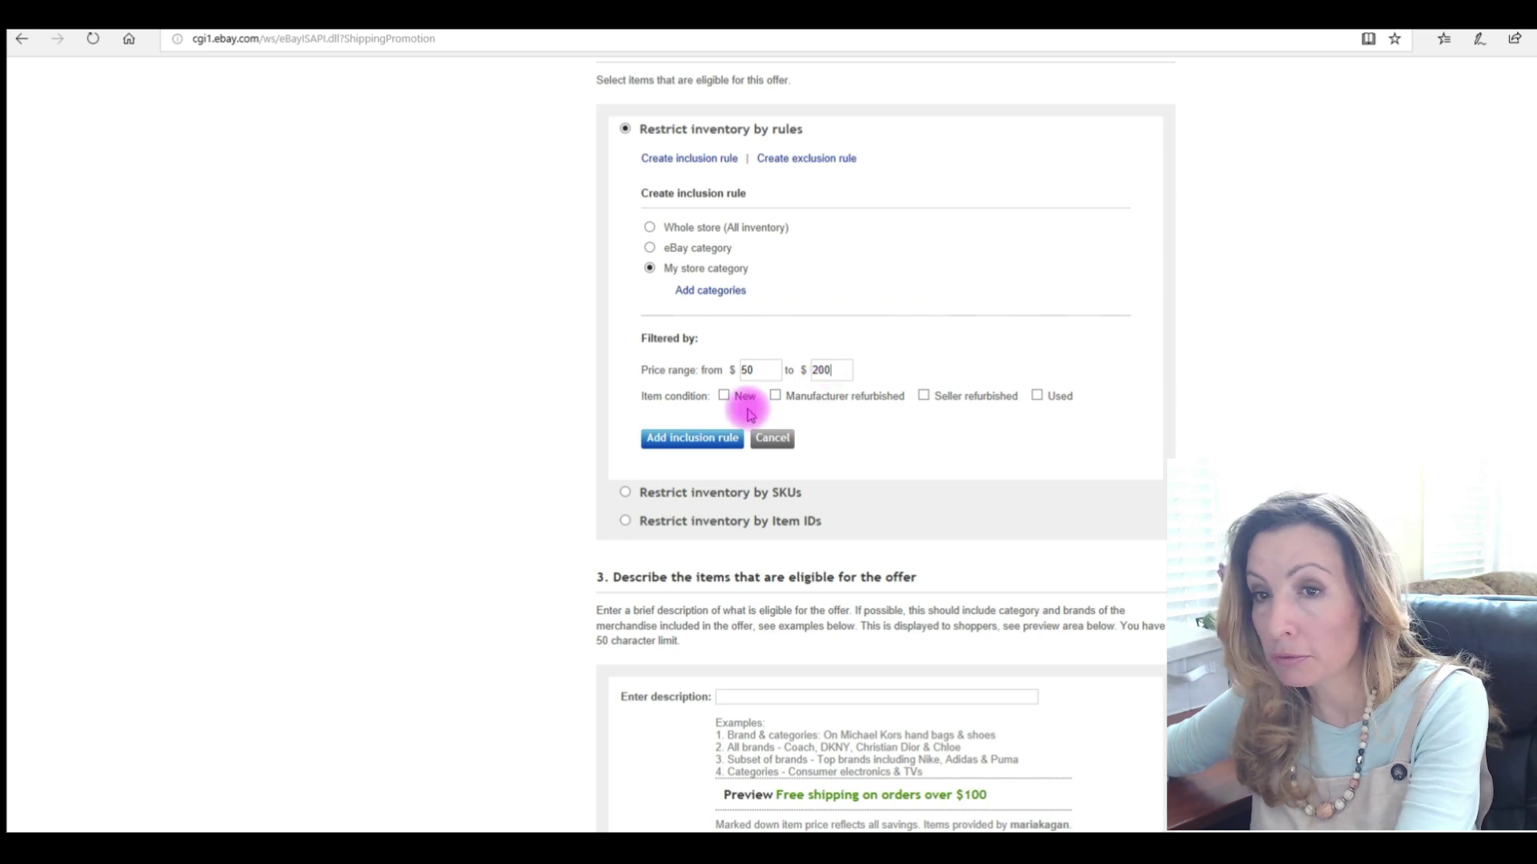
pyautogui.click(724, 395)
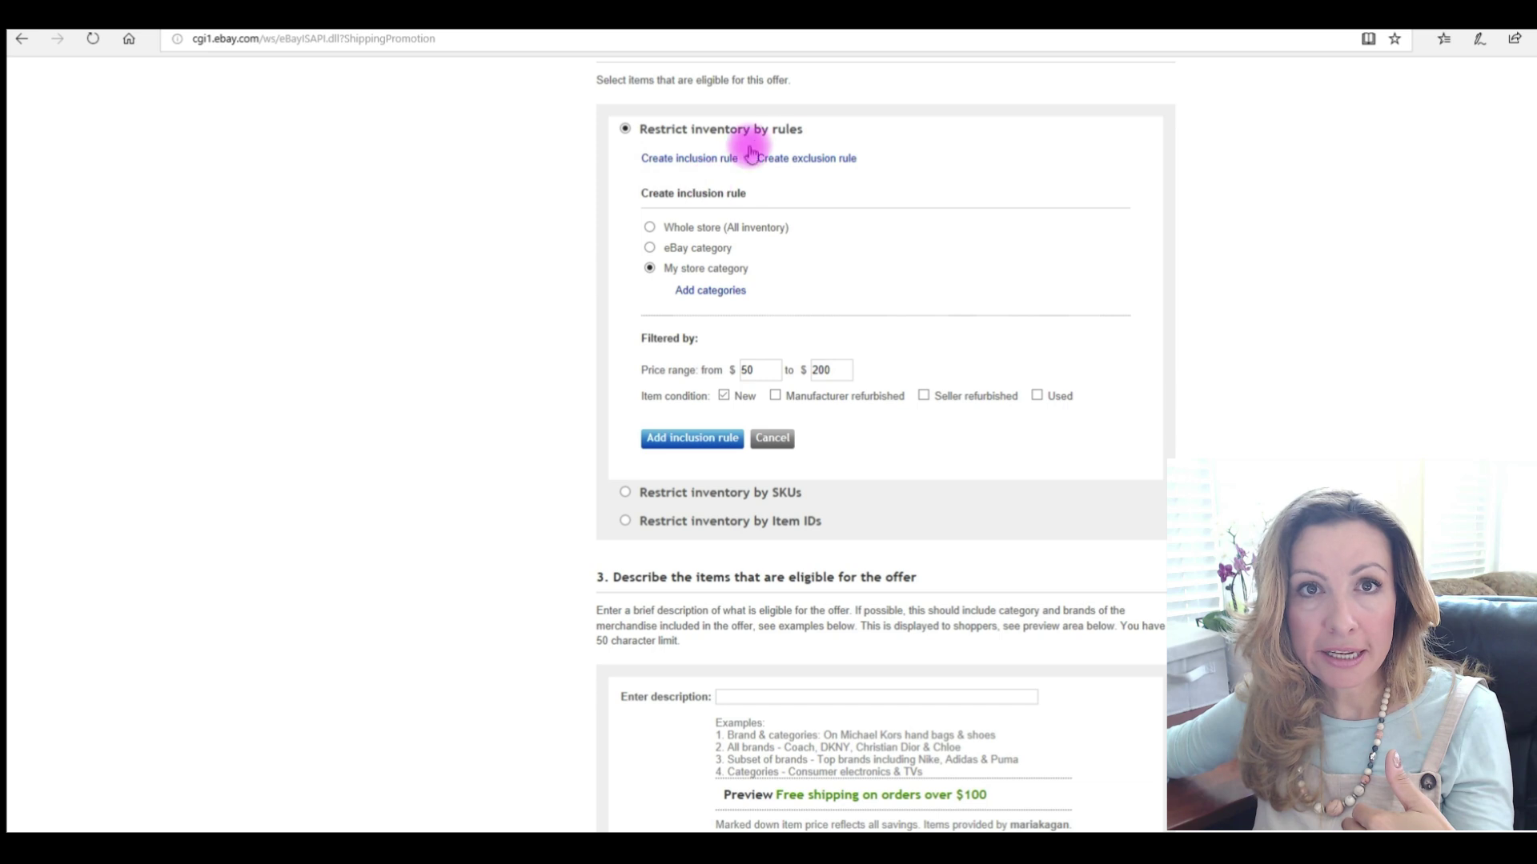
# - Review the exclusion rule choices, the eligible items description and the remaining sections of the shipping offer form
pyautogui.click(791, 160)
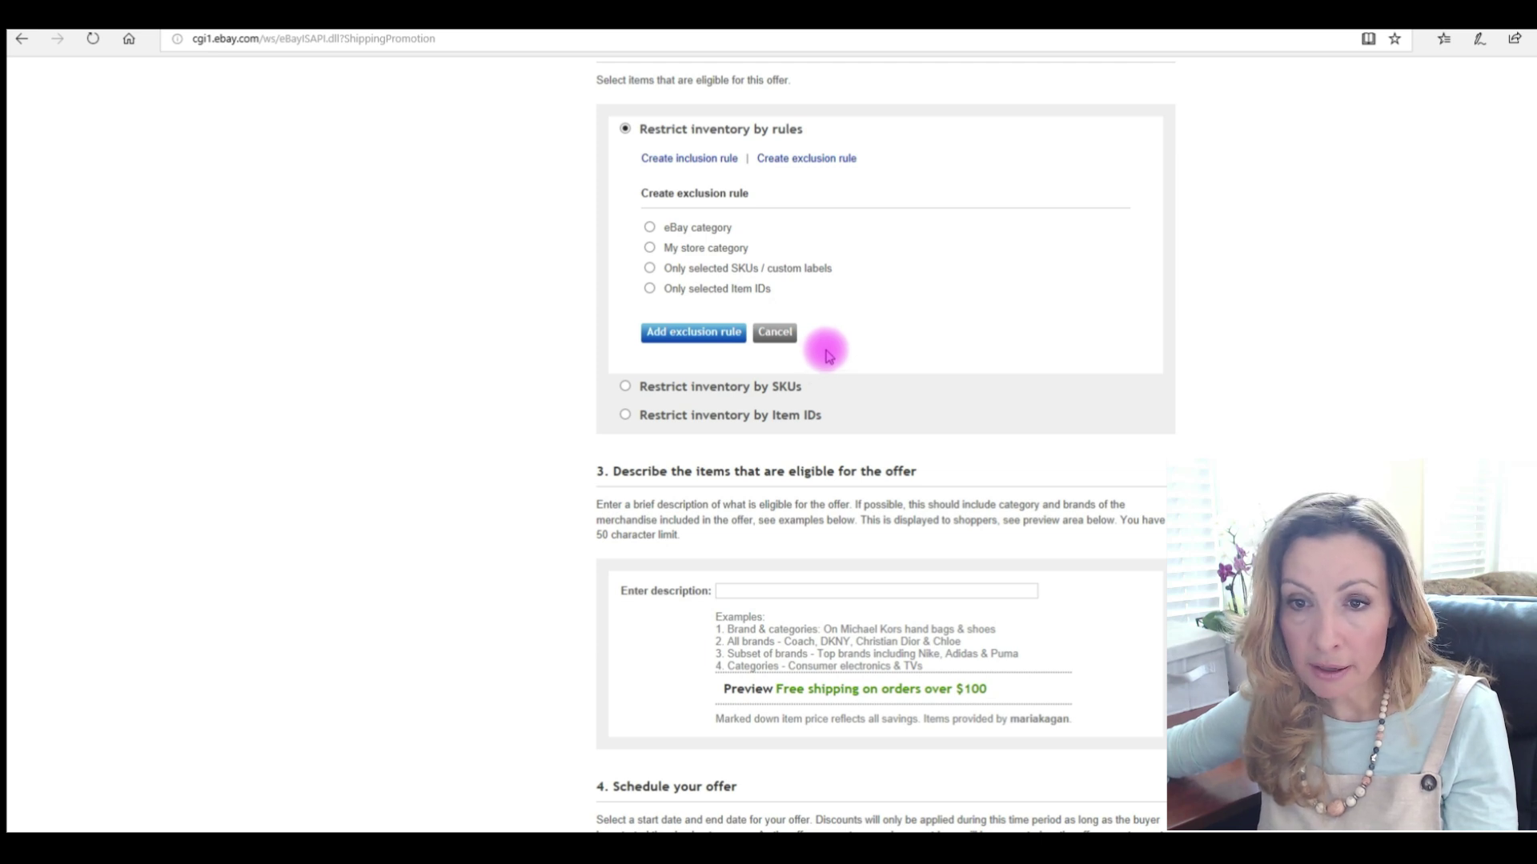
pyautogui.scroll(1, 829, 356)
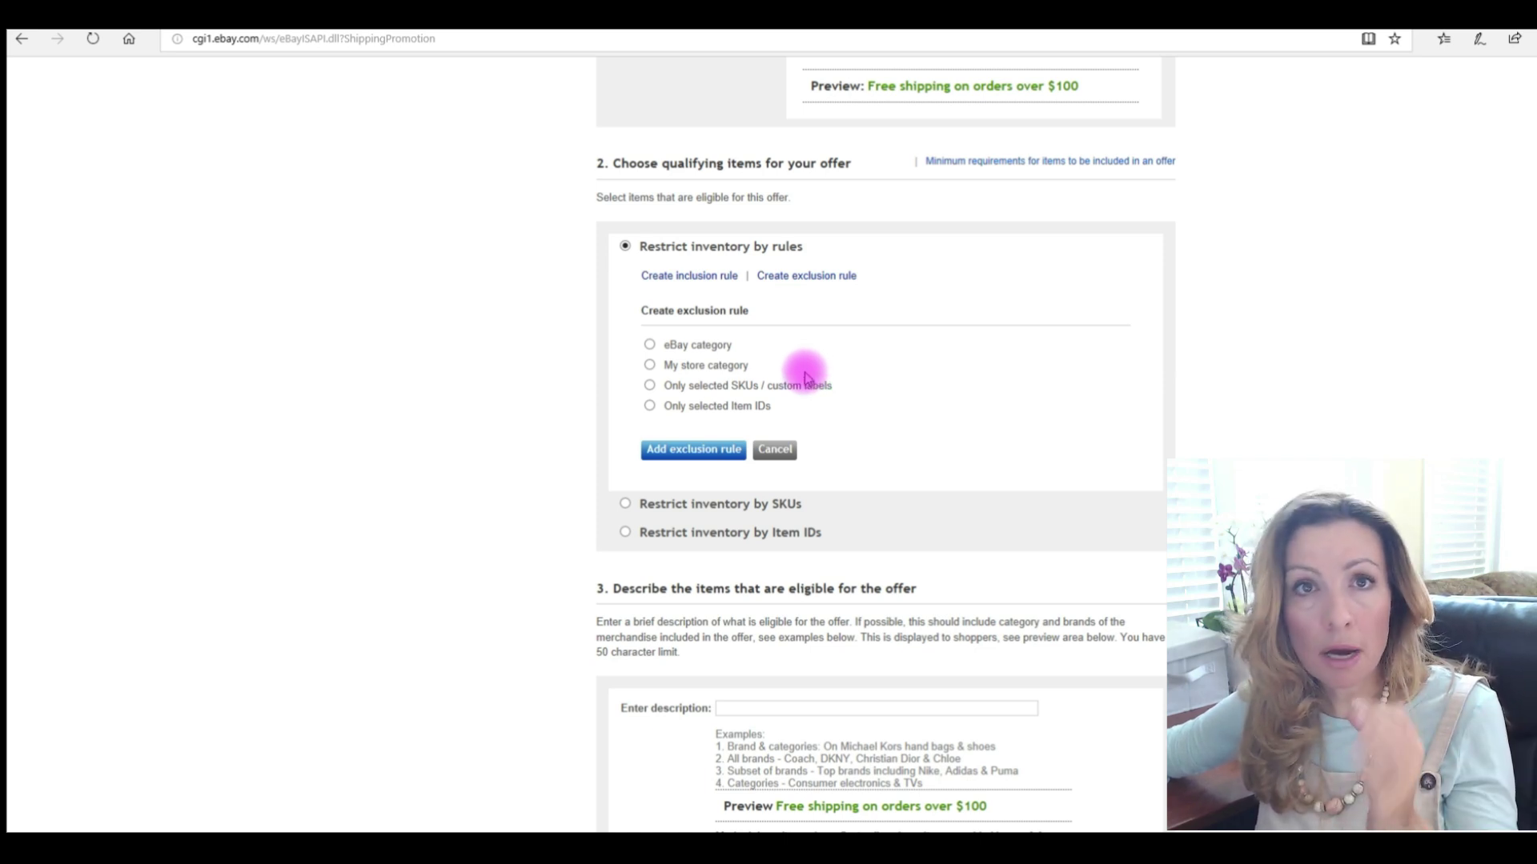
pyautogui.scroll(-3, 806, 377)
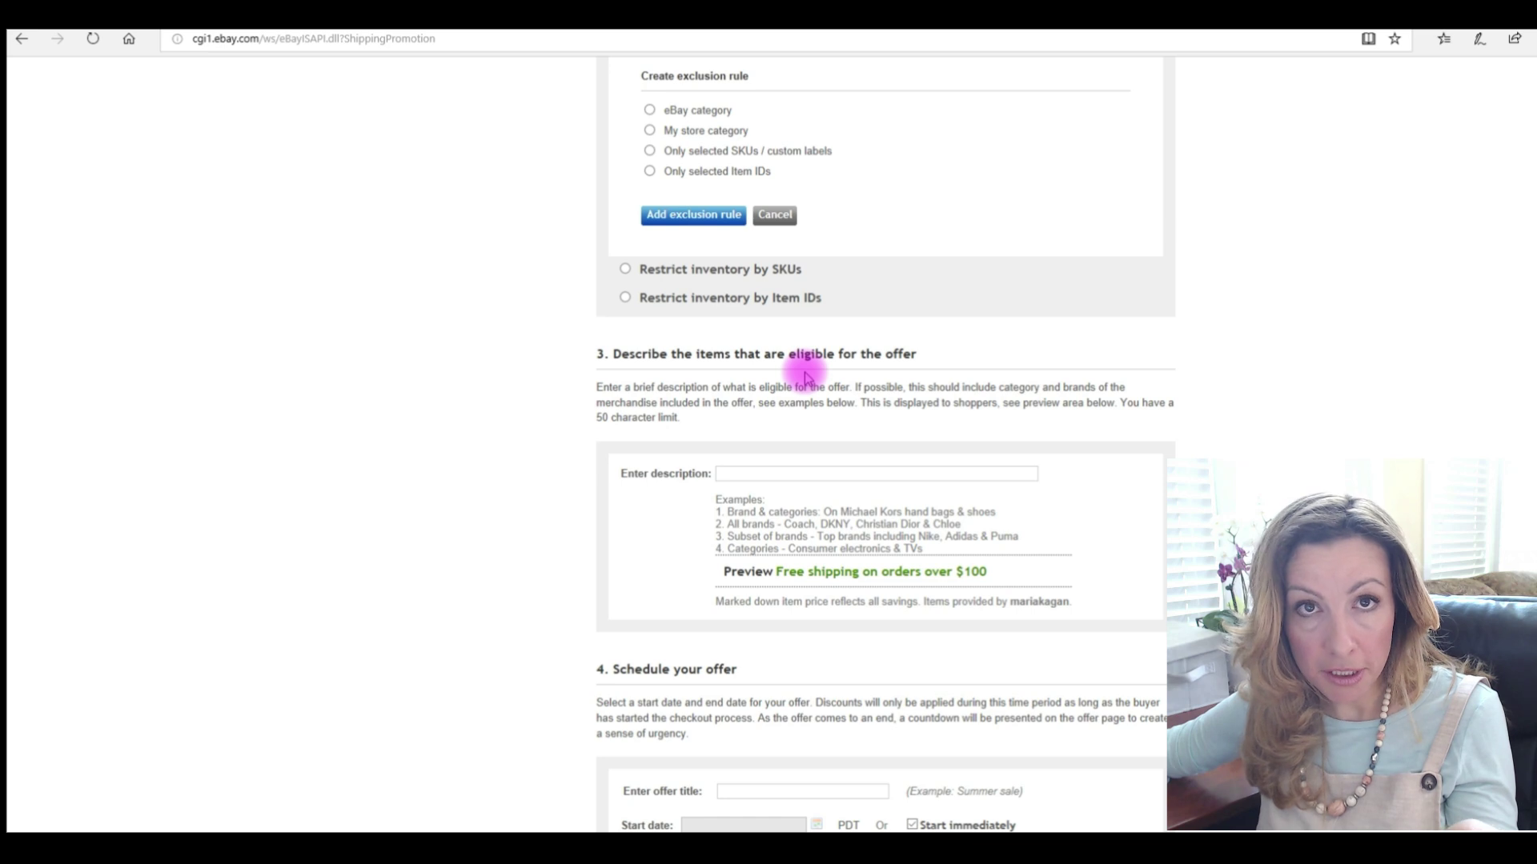
pyautogui.scroll(-2, 805, 375)
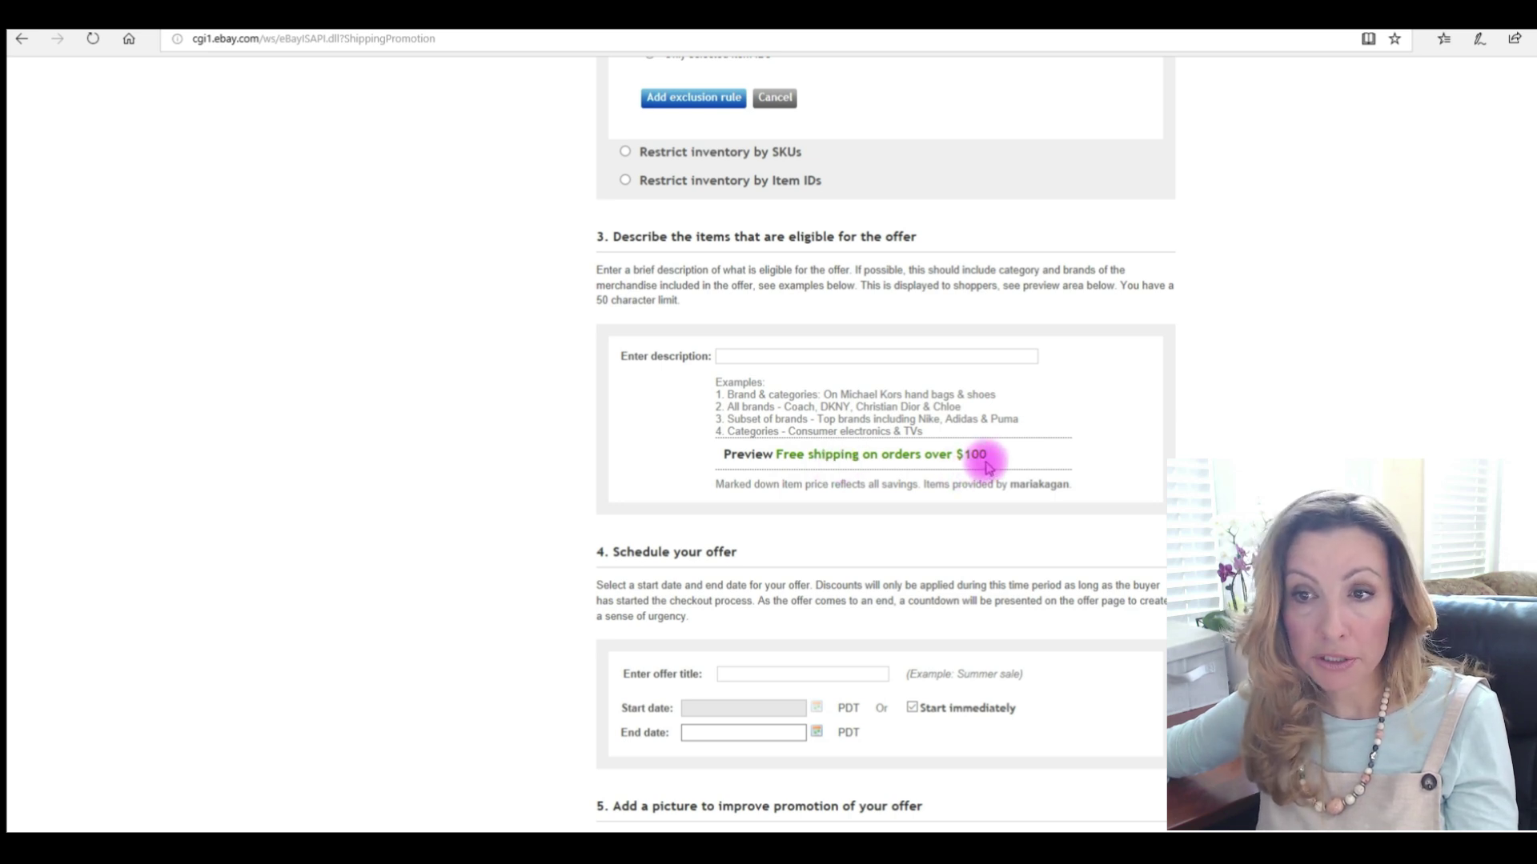
pyautogui.click(744, 355)
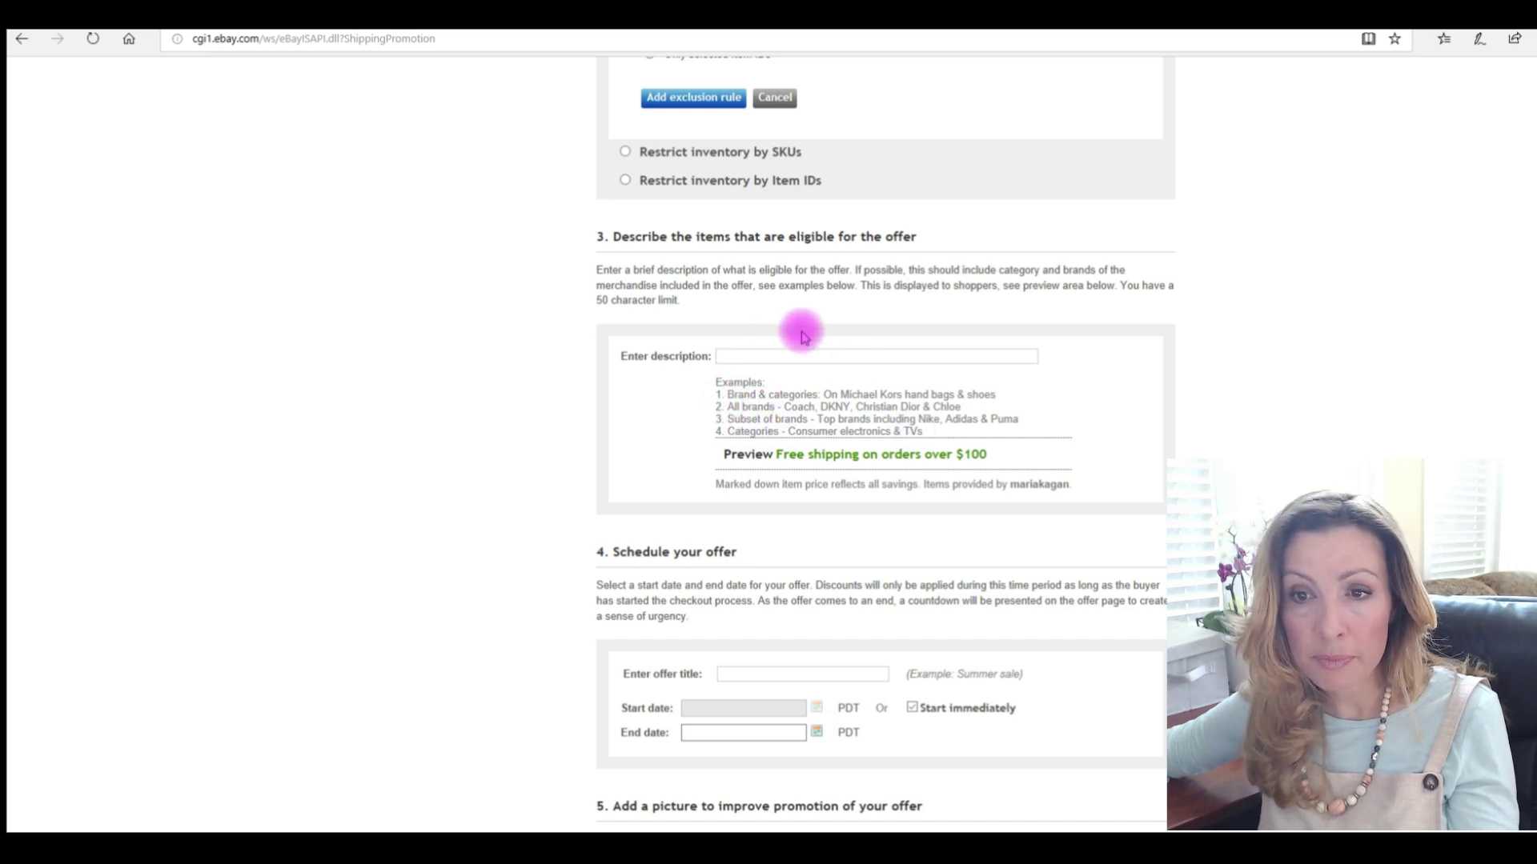
pyautogui.scroll(-3, 763, 330)
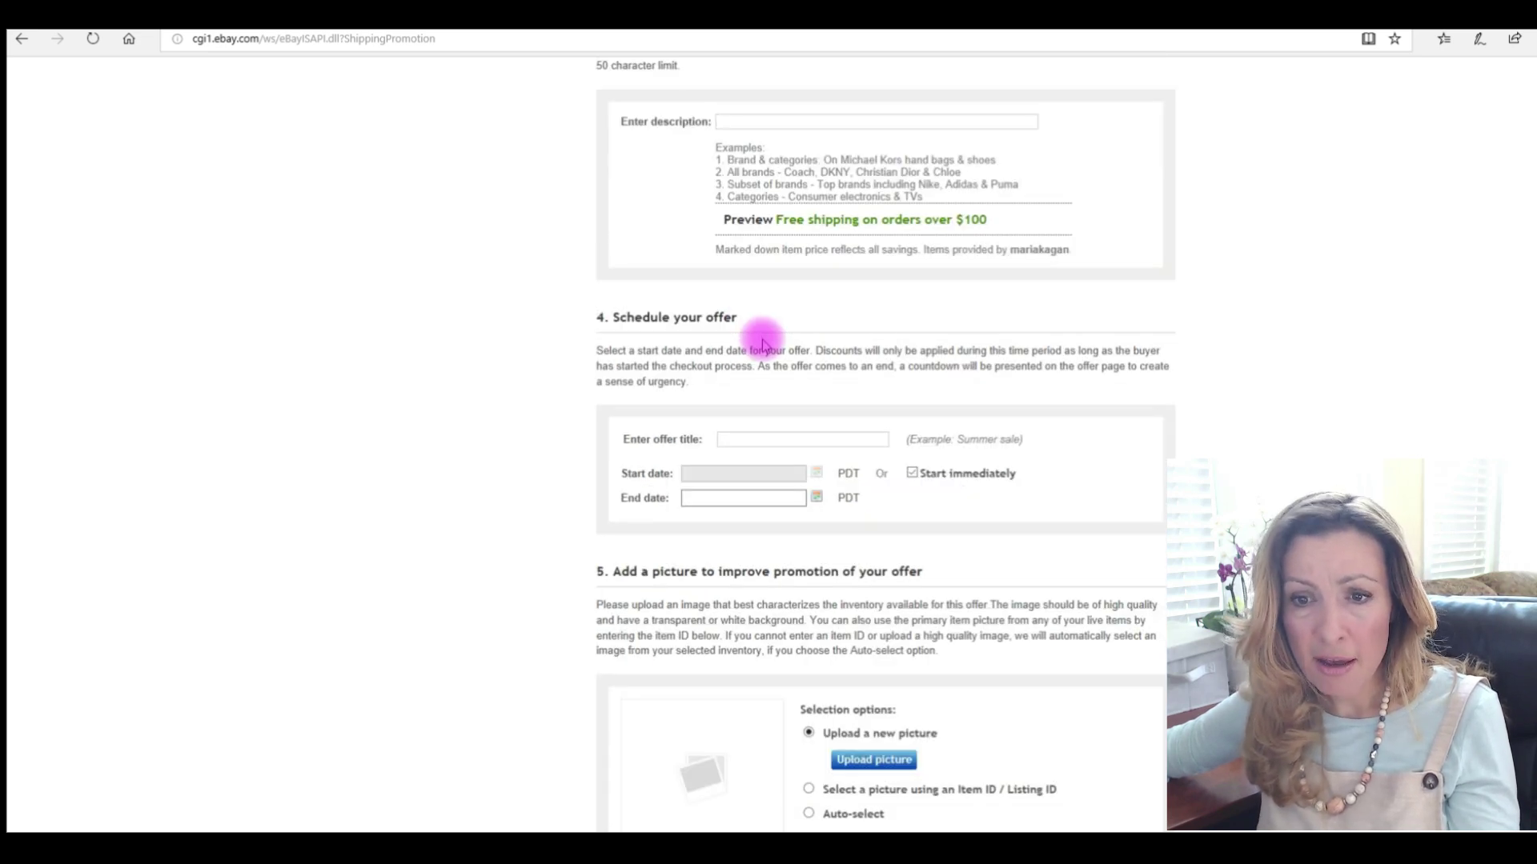
pyautogui.scroll(-7, 763, 340)
pyautogui.scroll(7, 762, 336)
pyautogui.scroll(-3, 762, 345)
pyautogui.scroll(2, 760, 349)
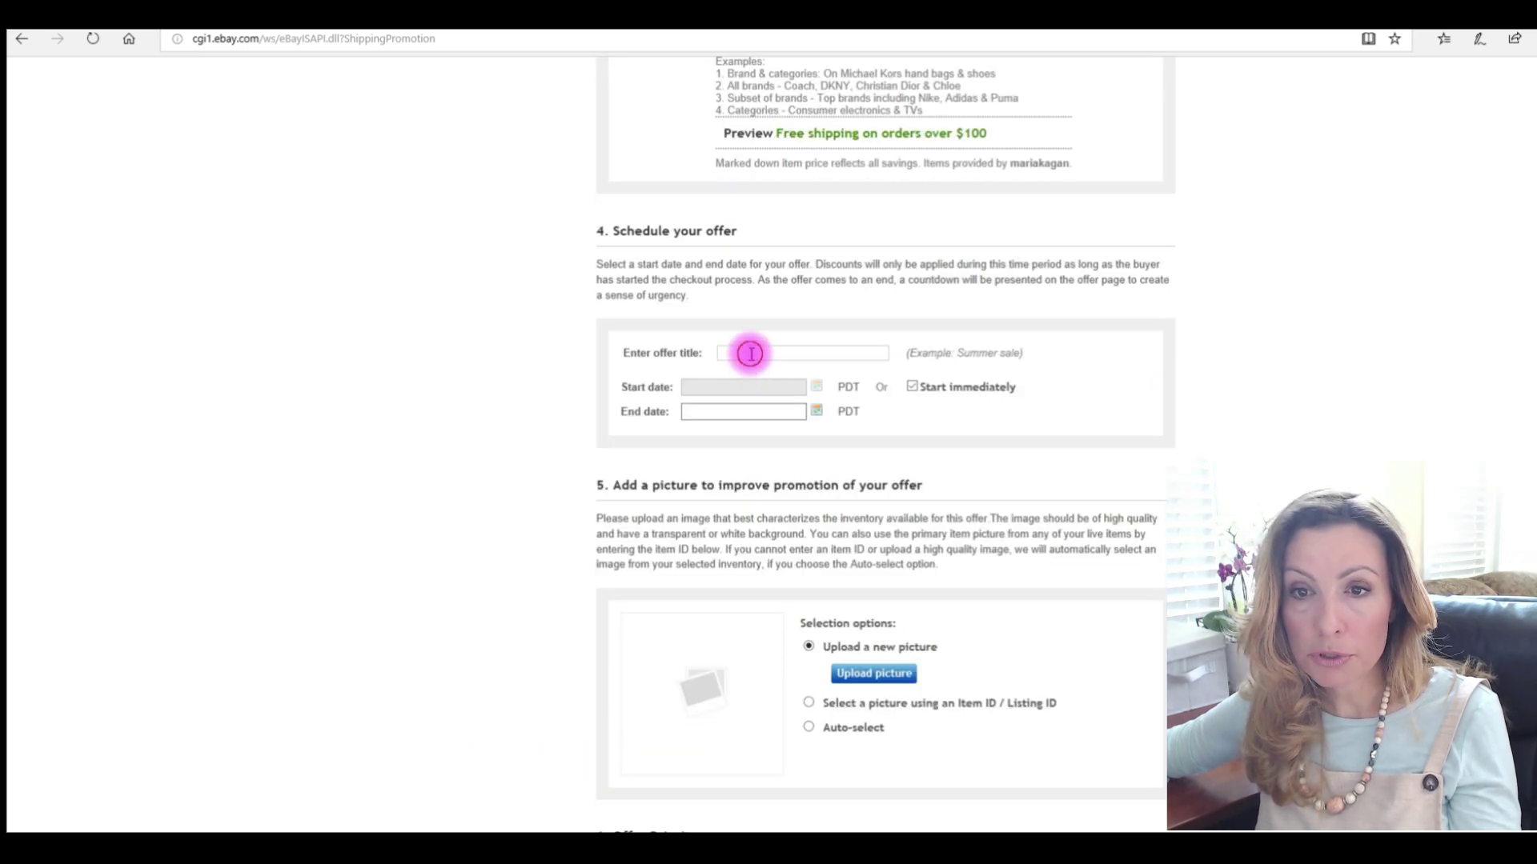
# - Enter "summer sale" as the title of the shipping offer
pyautogui.click(751, 354)
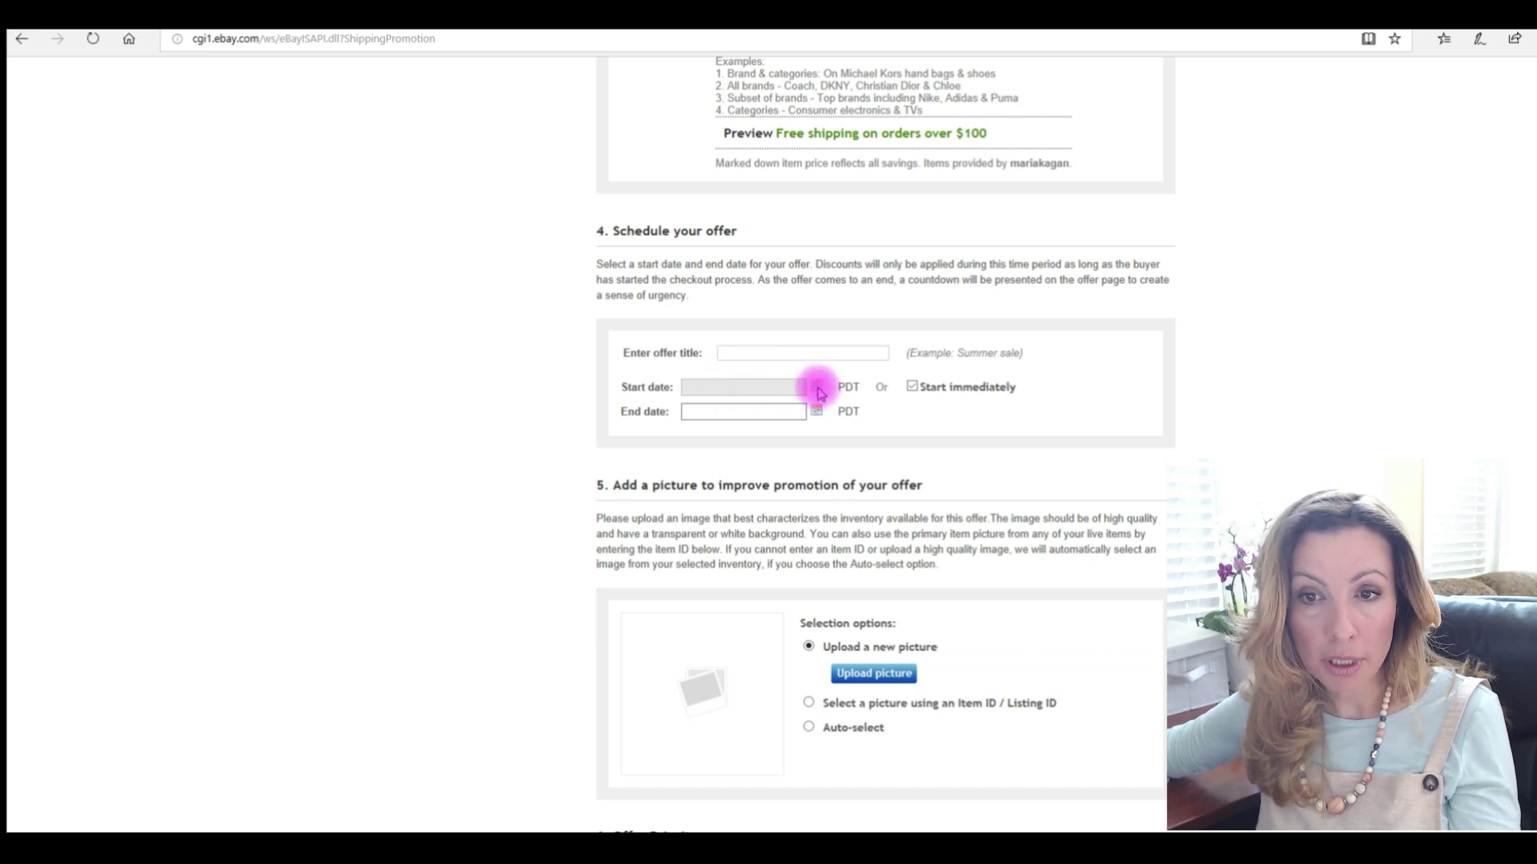
pyautogui.click(782, 412)
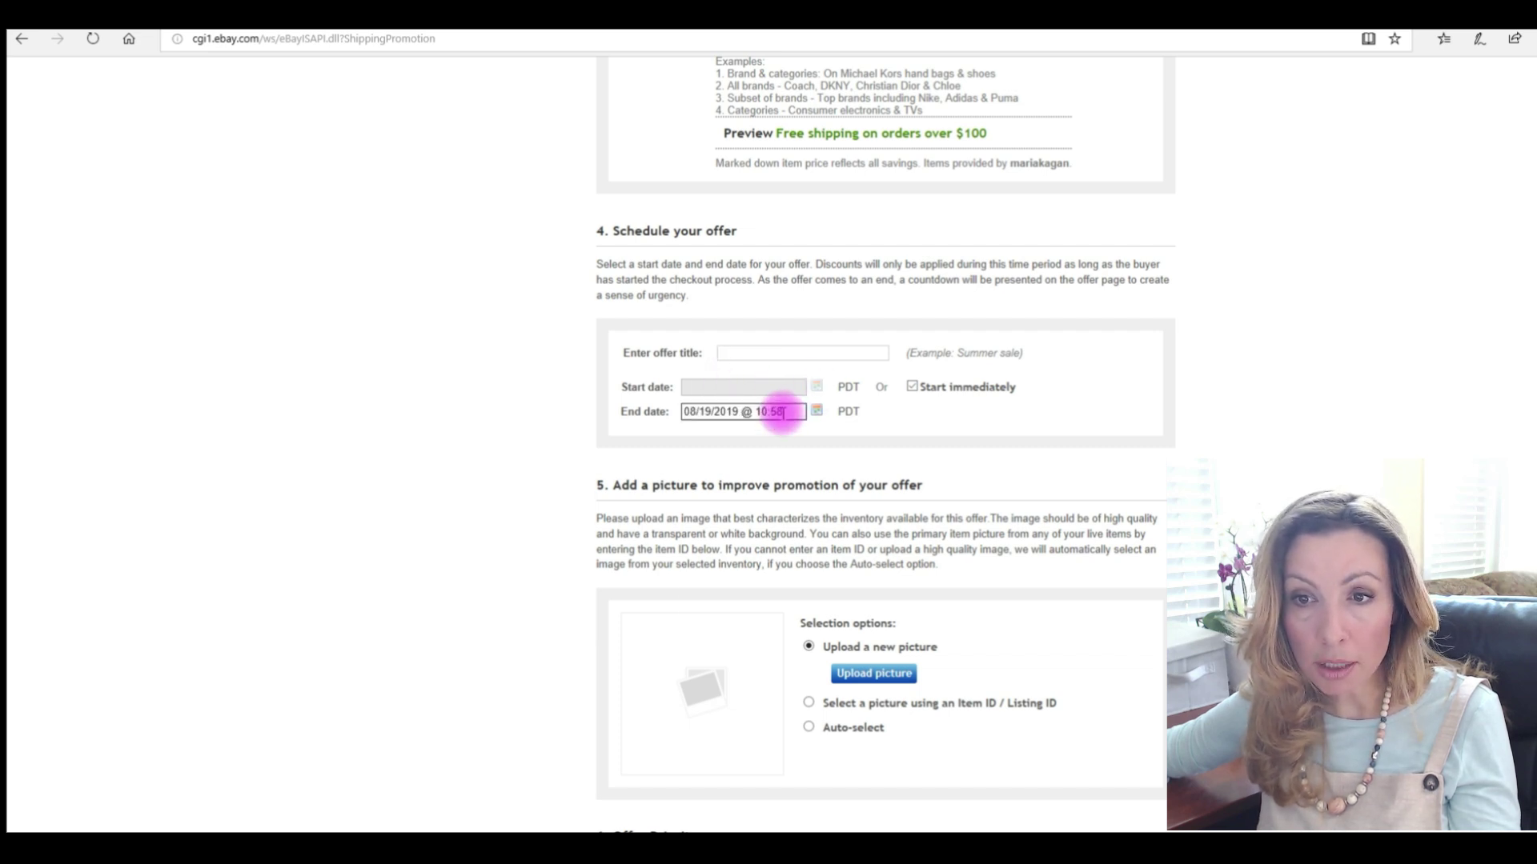
pyautogui.click(758, 353)
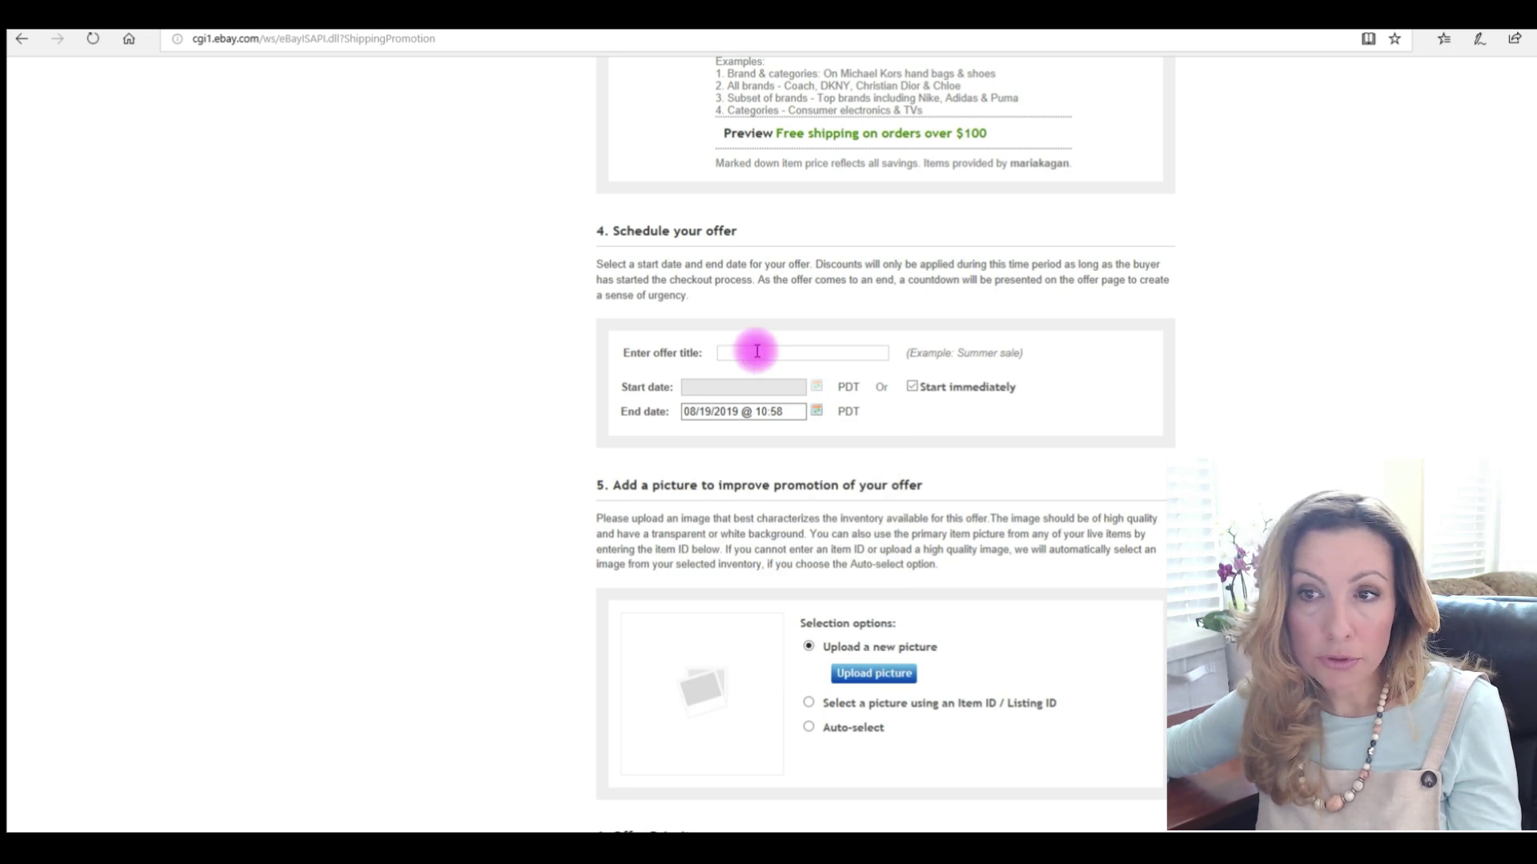
pyautogui.write('summe')
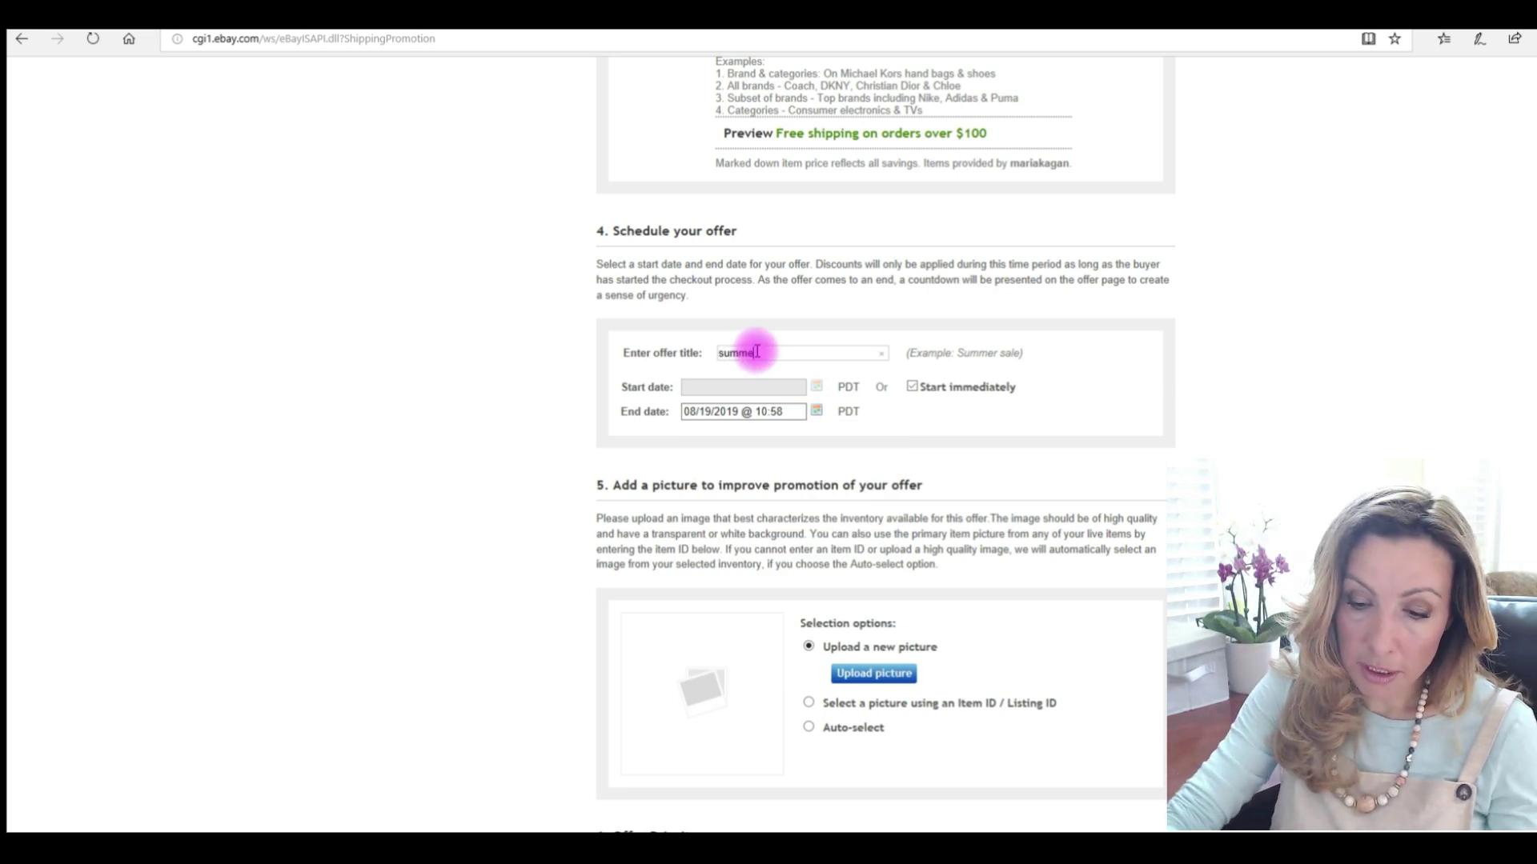
pyautogui.write('r sale')
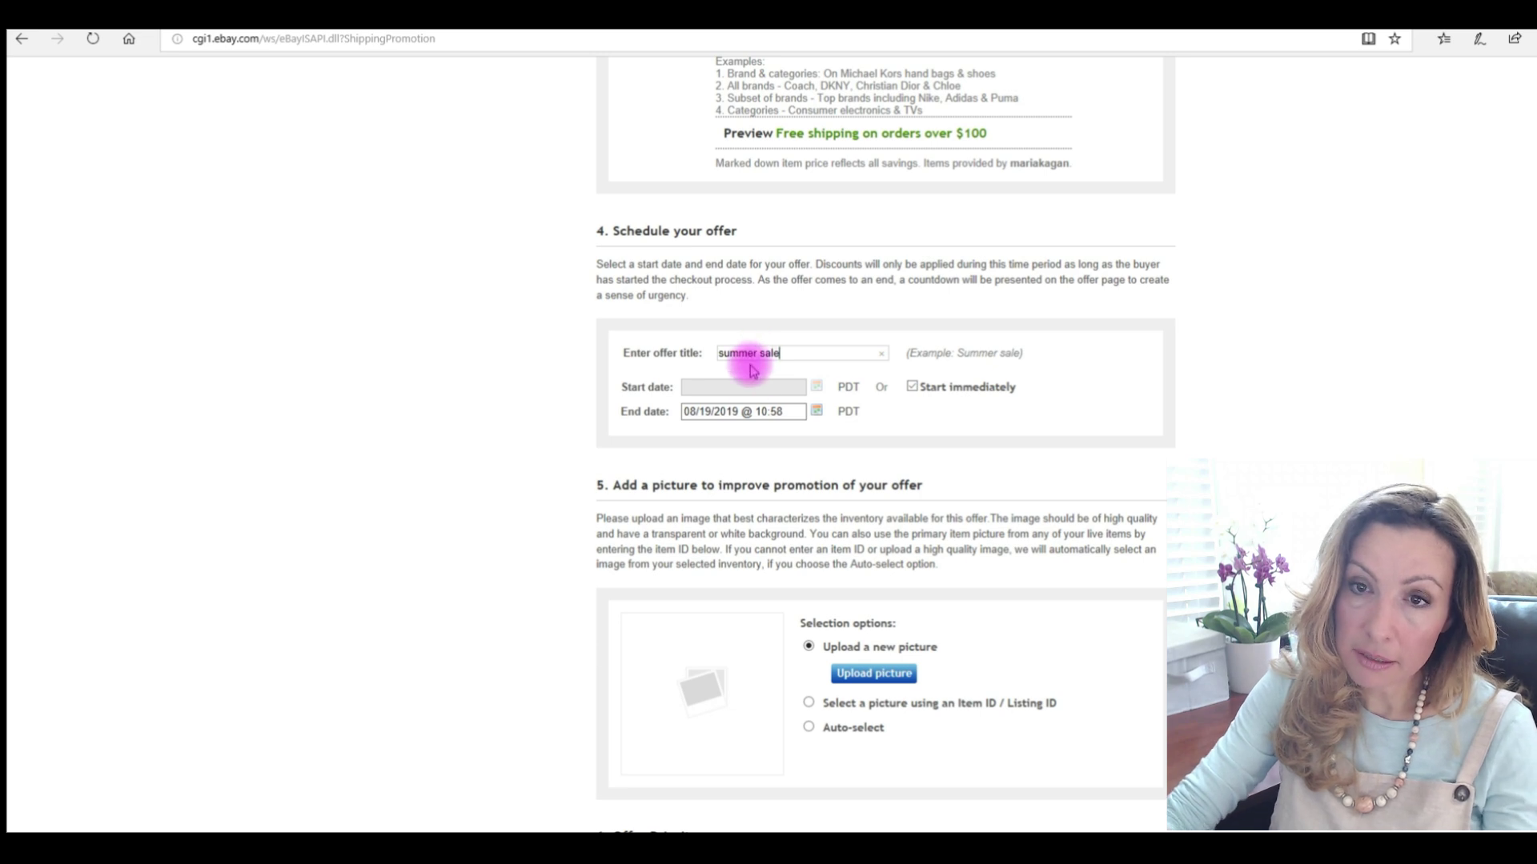
# - Turn off the immediate start and schedule the offer from 08/20/2019 @ 10:58 to 08/31/2019 @ 11:58
pyautogui.click(913, 387)
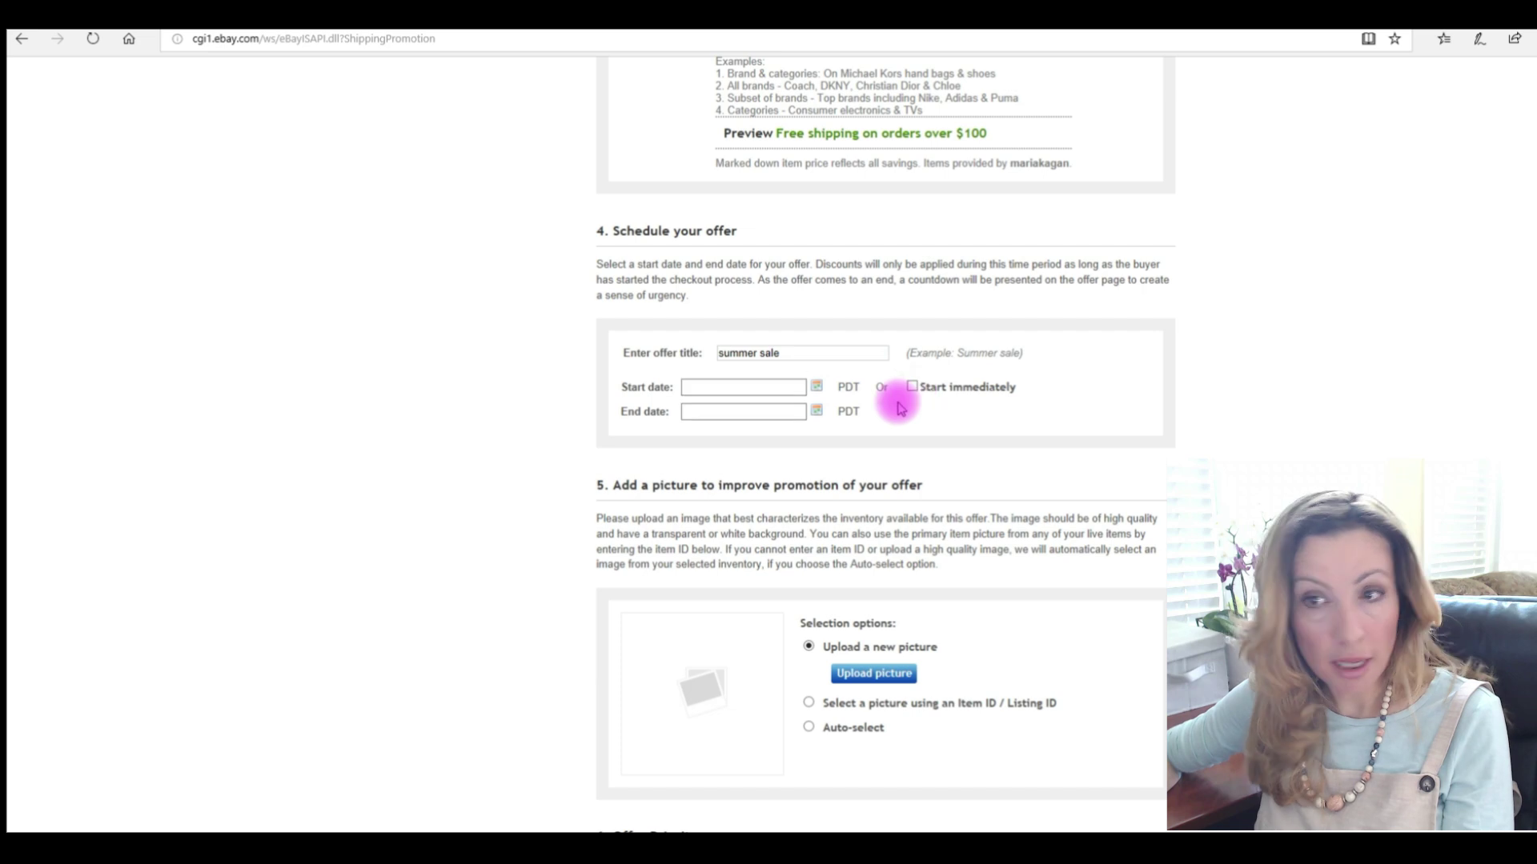
pyautogui.click(791, 392)
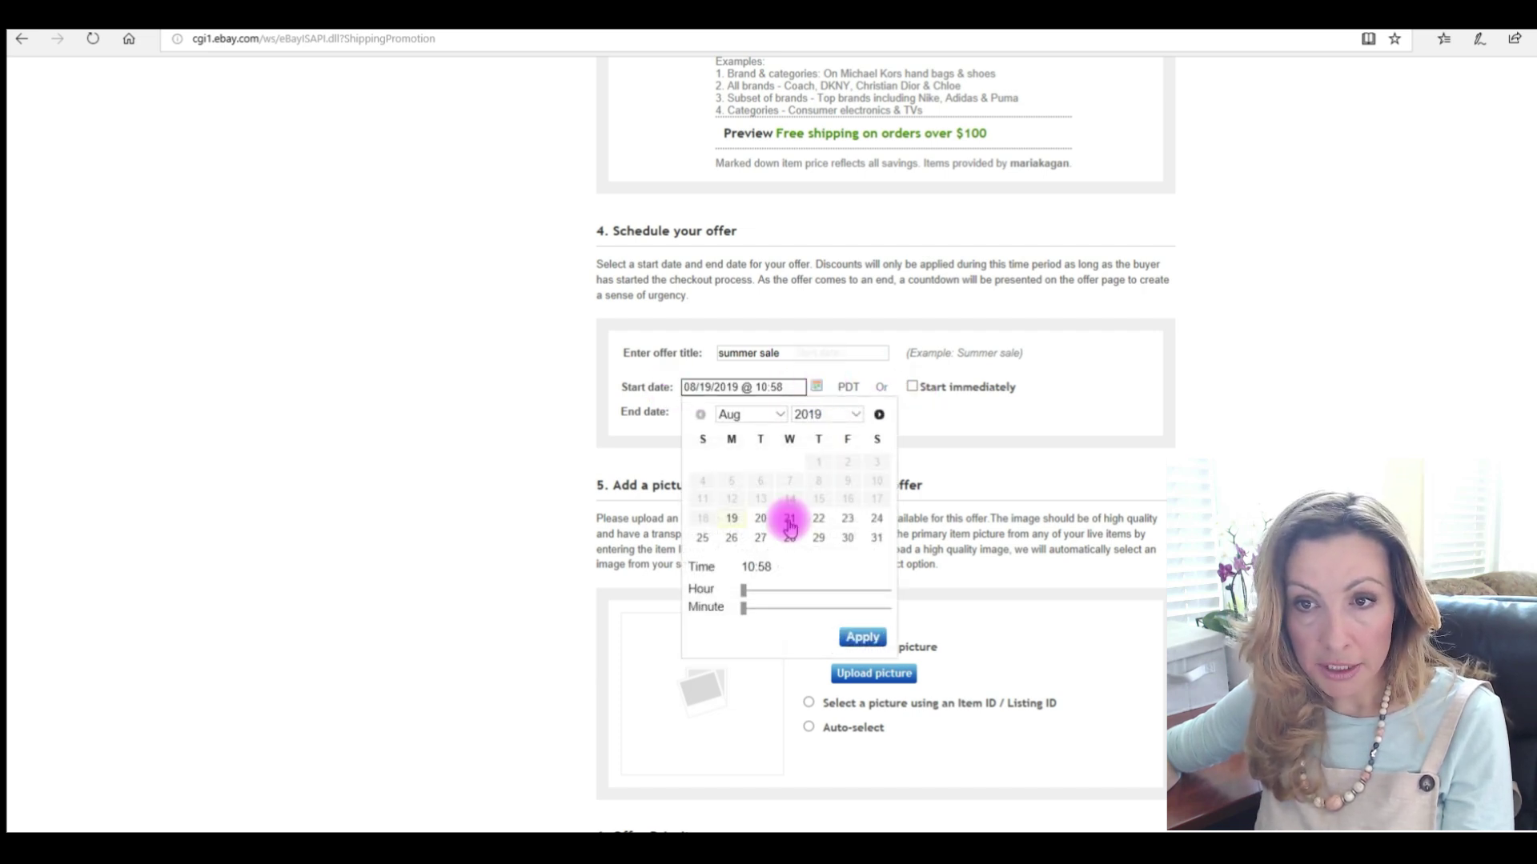
pyautogui.click(760, 519)
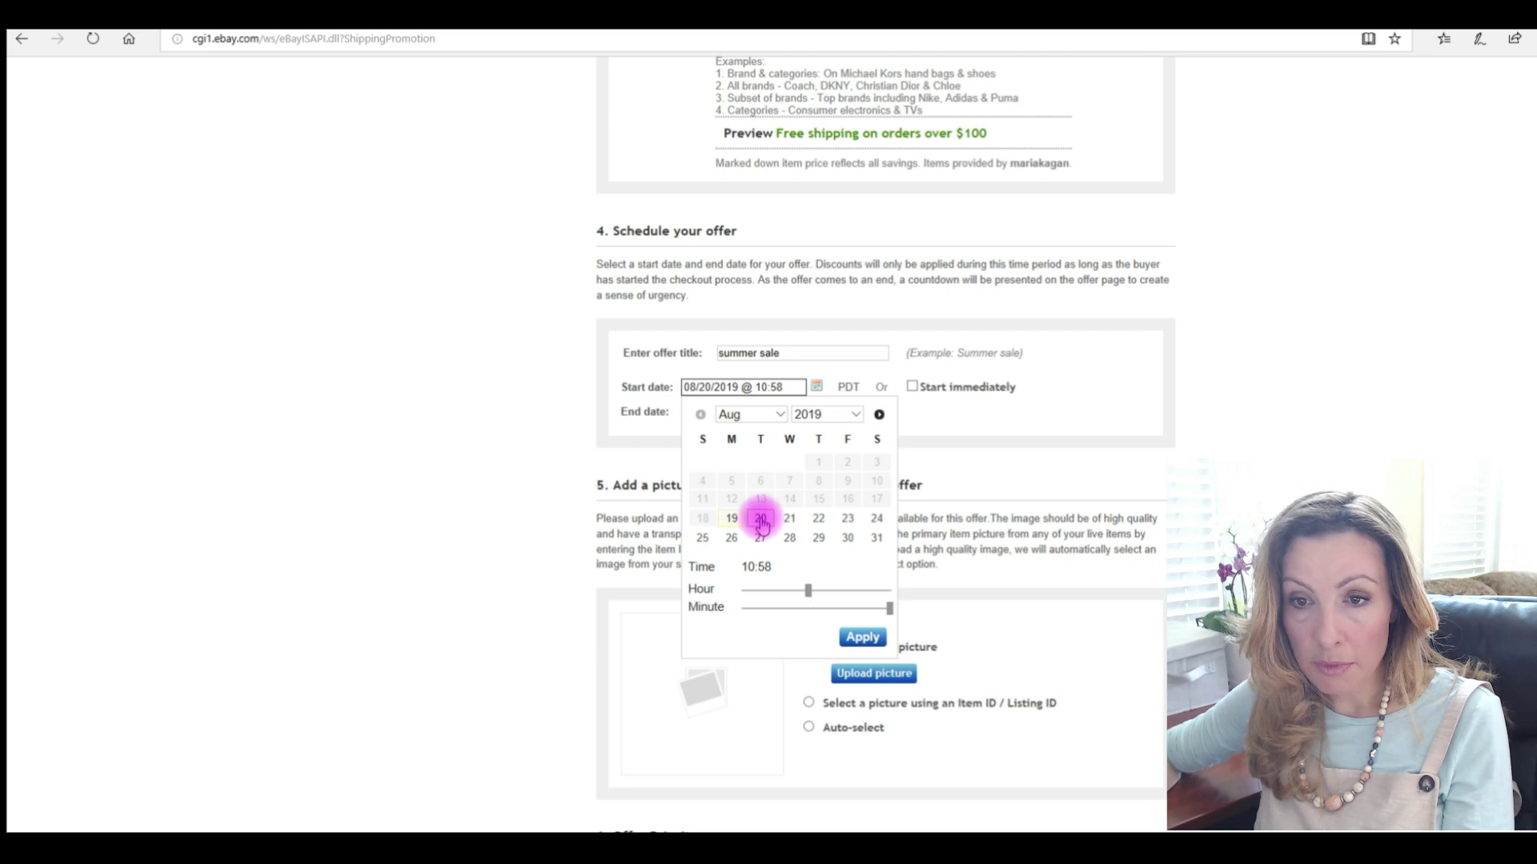
pyautogui.click(949, 424)
pyautogui.click(818, 413)
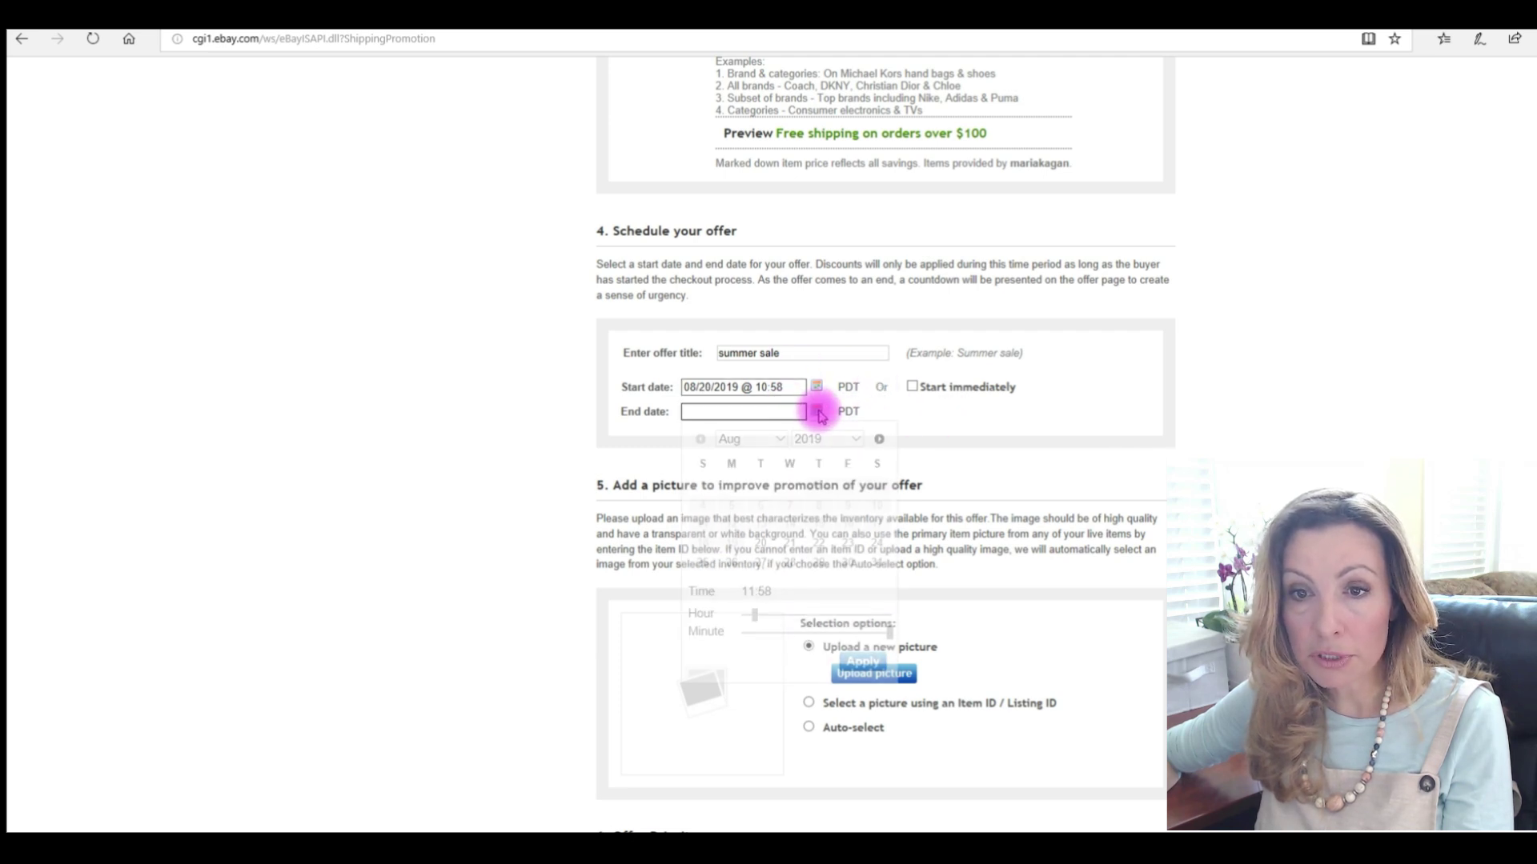
pyautogui.click(878, 563)
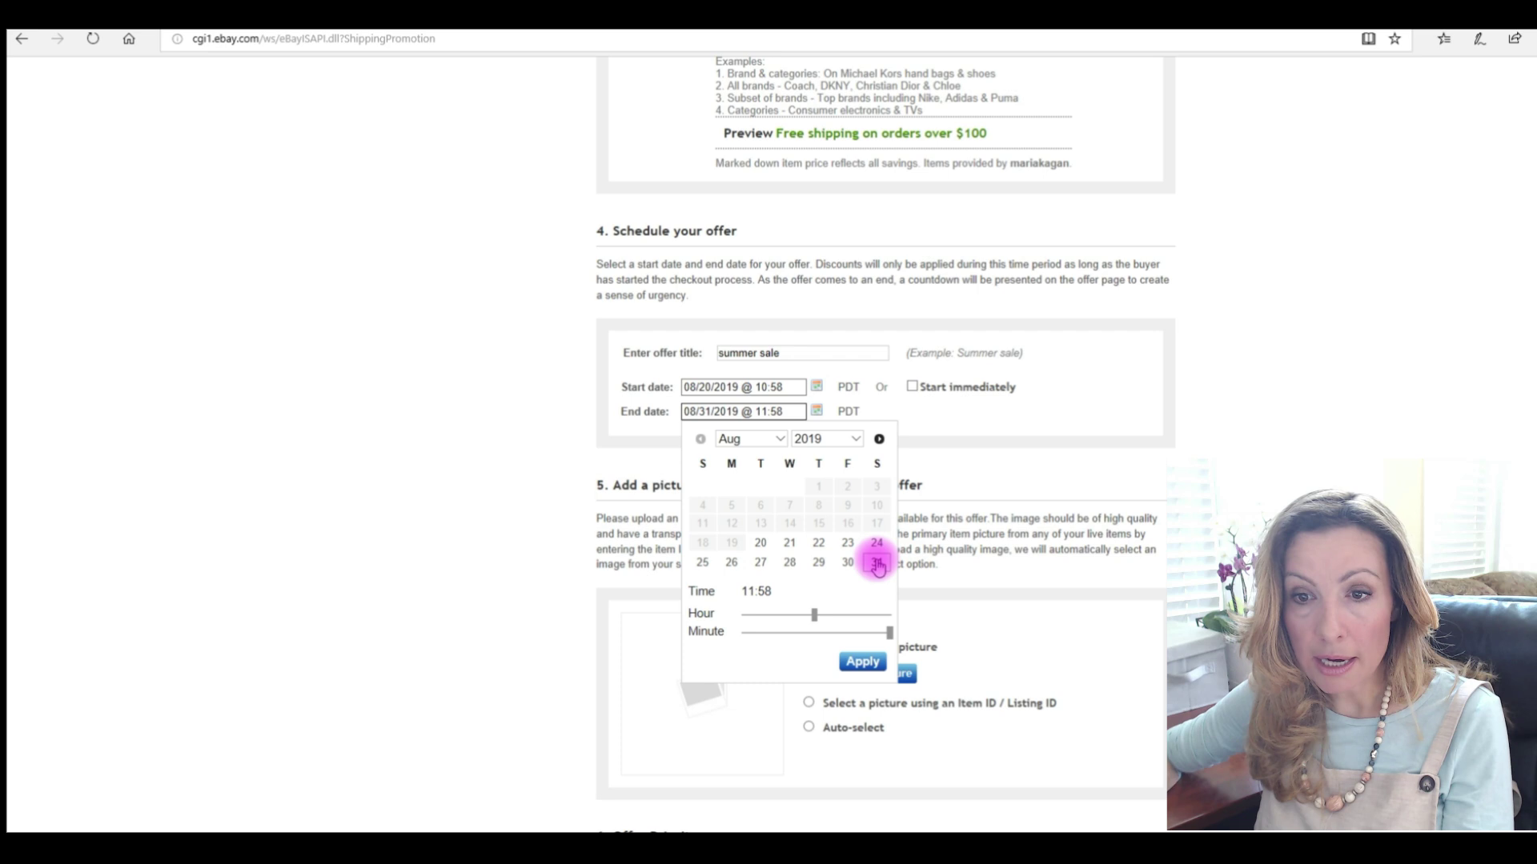
pyautogui.click(978, 448)
# - Upload a picture of the colorful patio chairs for the offer and set the offer priority to 1
pyautogui.scroll(-3, 957, 537)
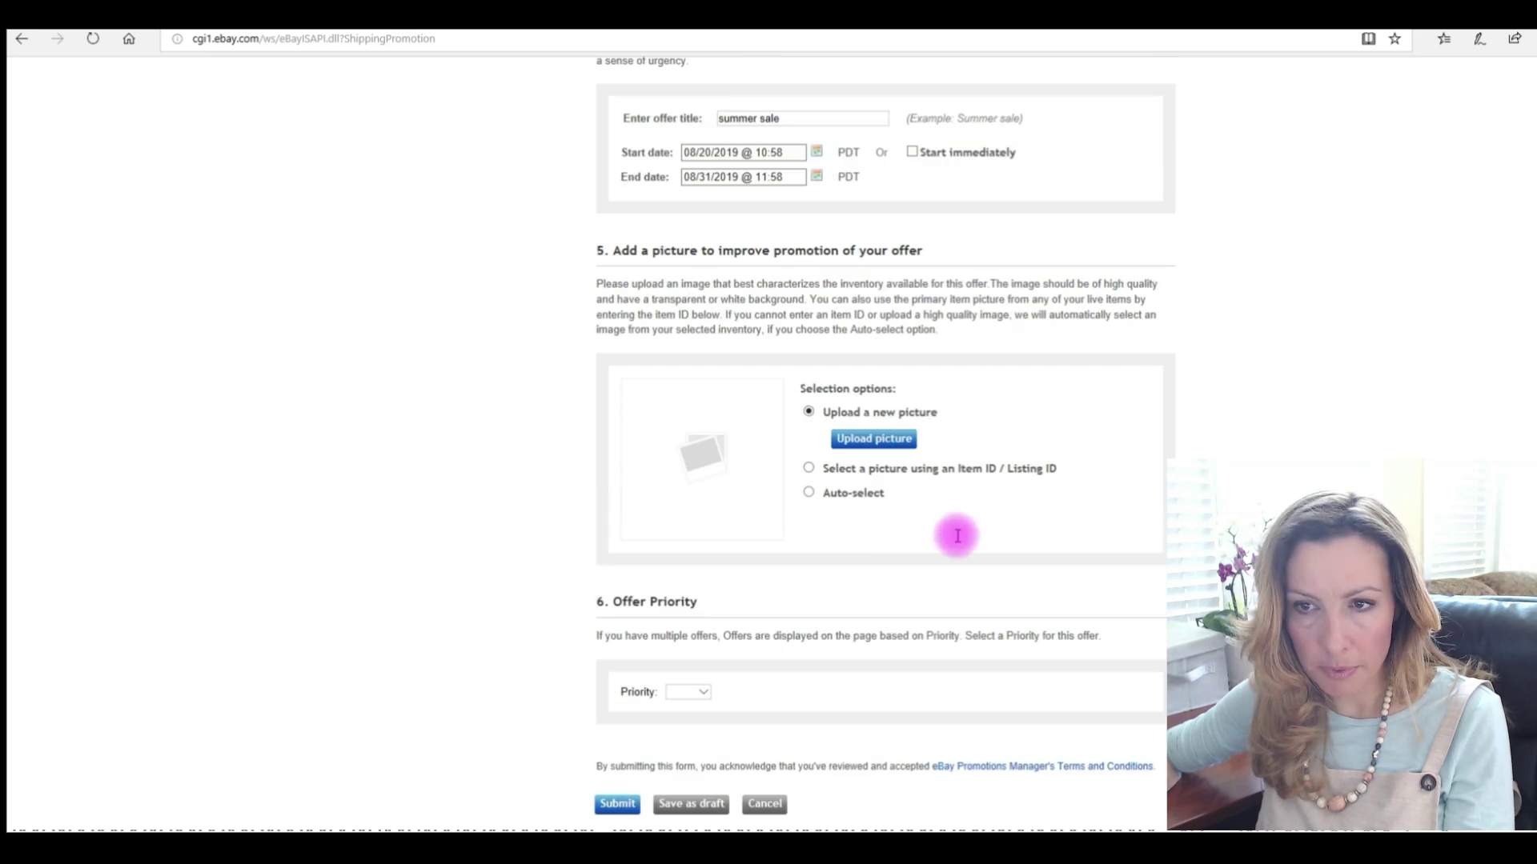
pyautogui.click(874, 439)
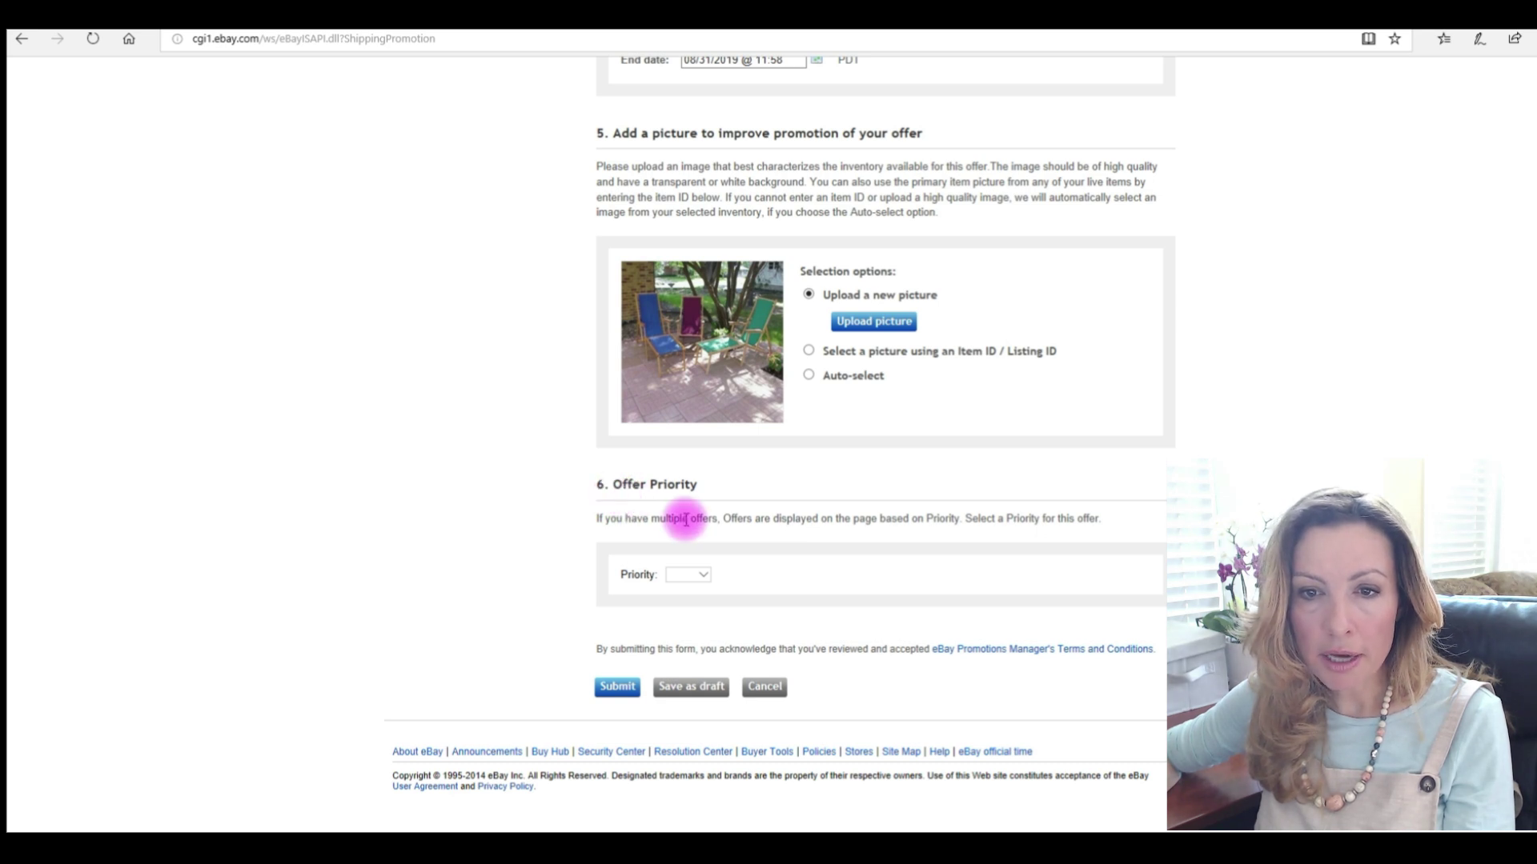
pyautogui.click(703, 576)
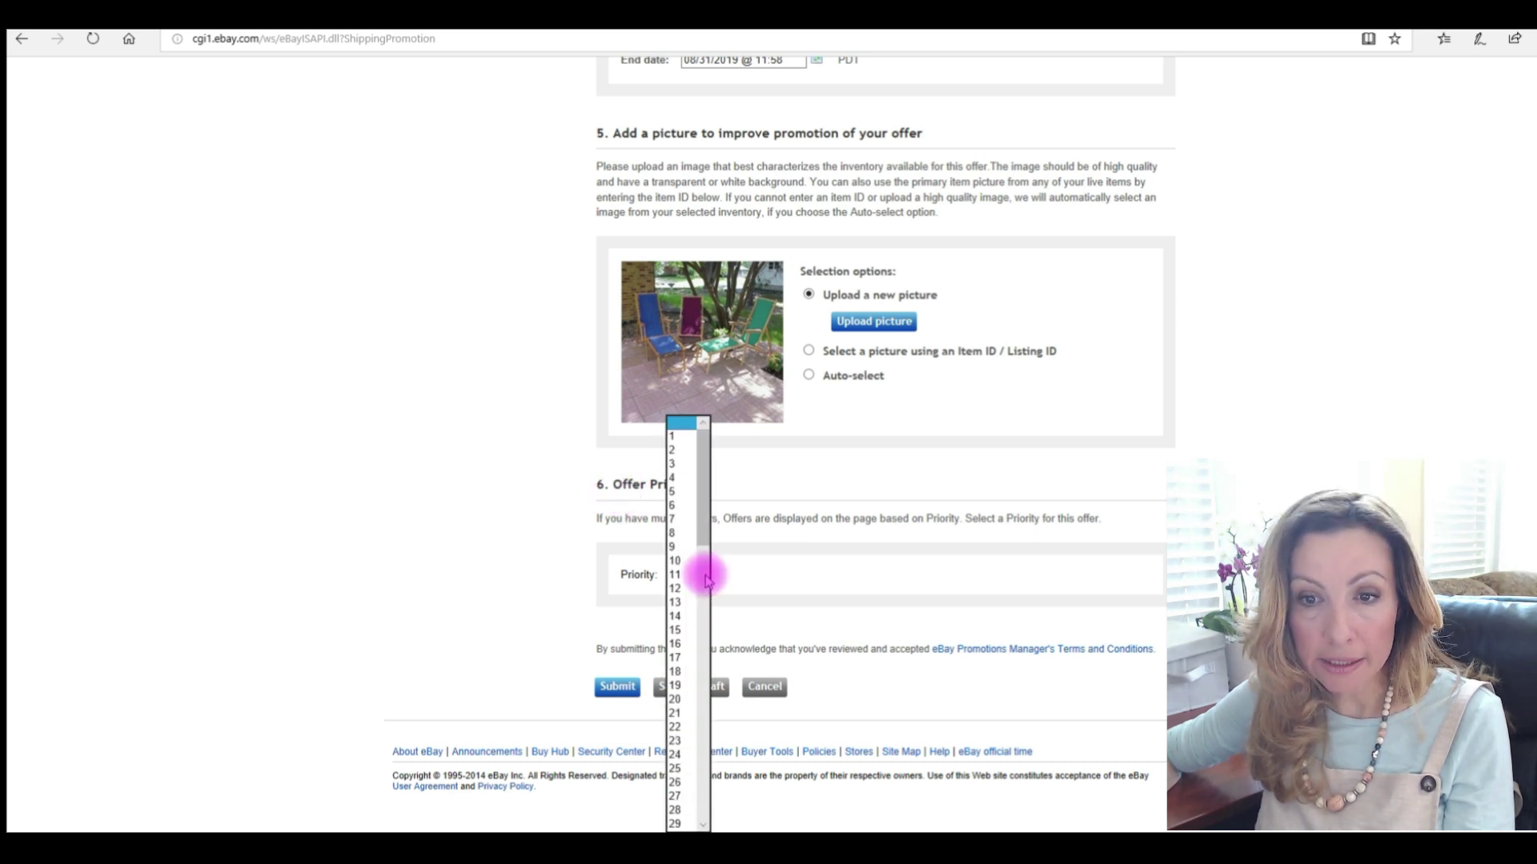
pyautogui.click(735, 518)
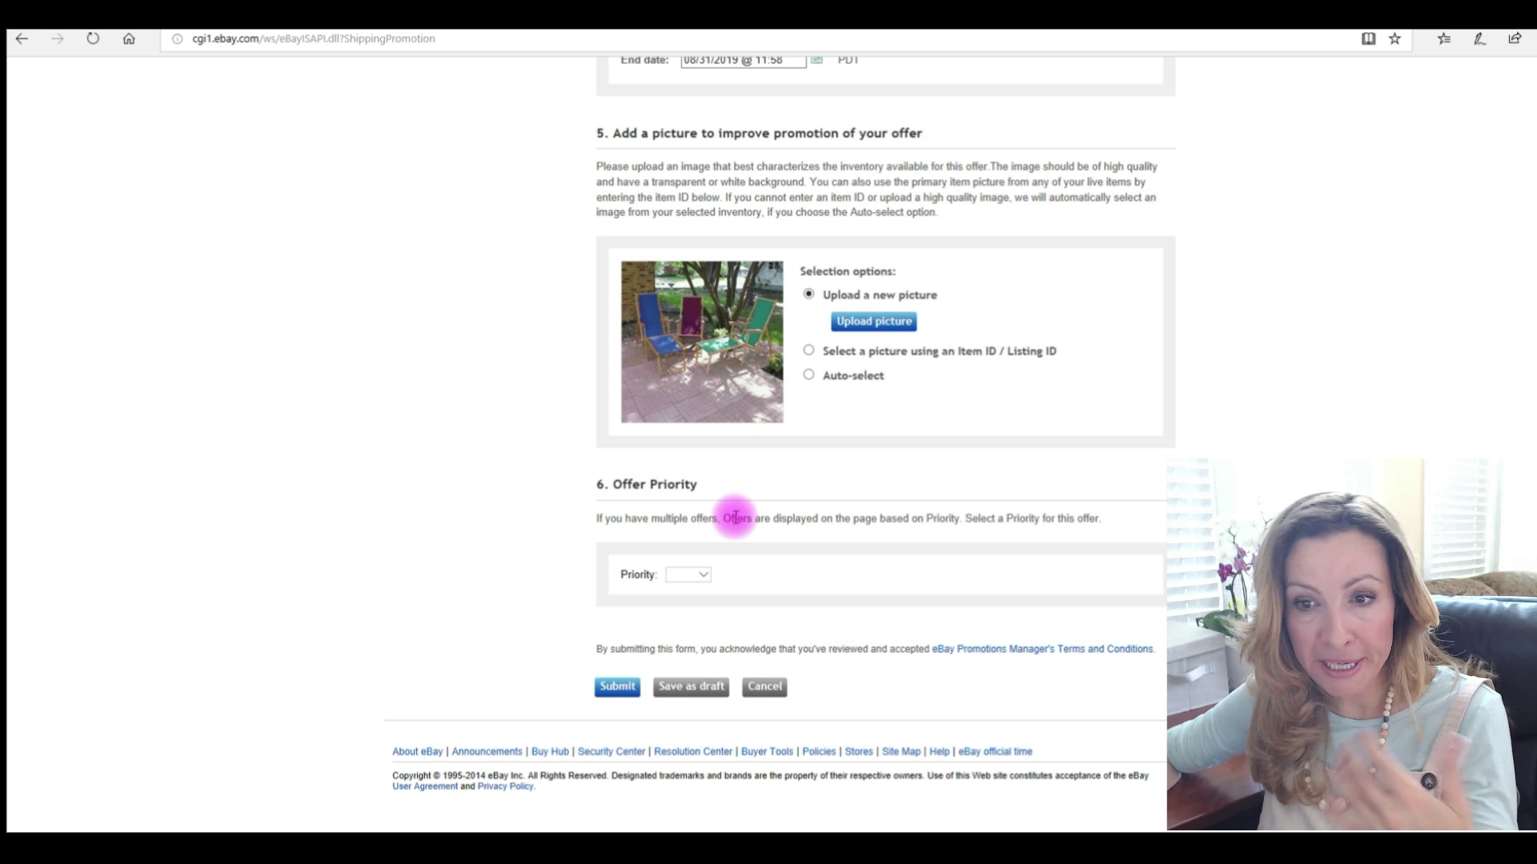
pyautogui.click(704, 574)
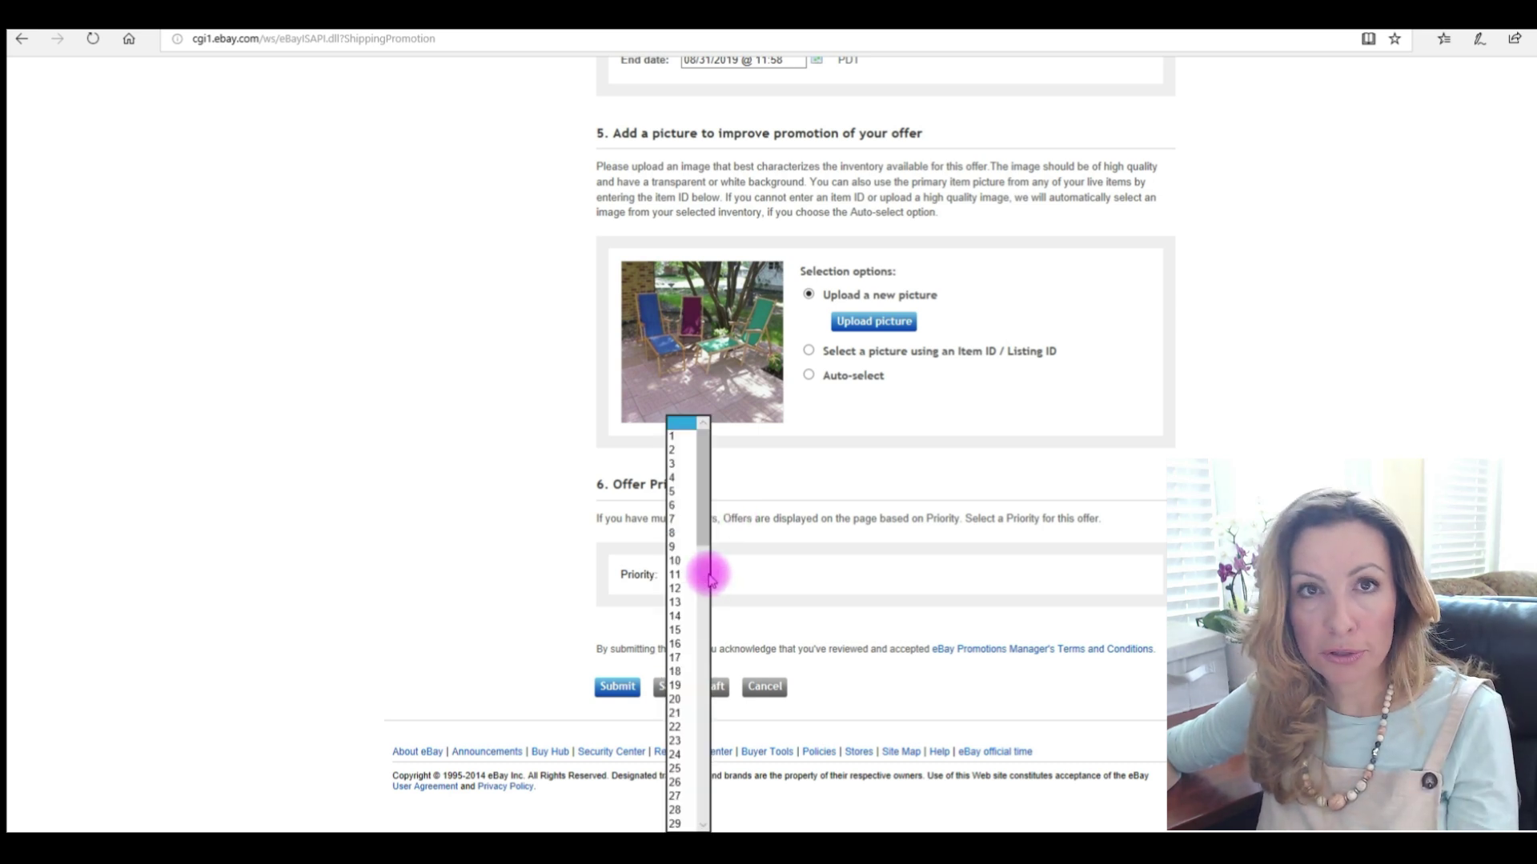
pyautogui.click(688, 437)
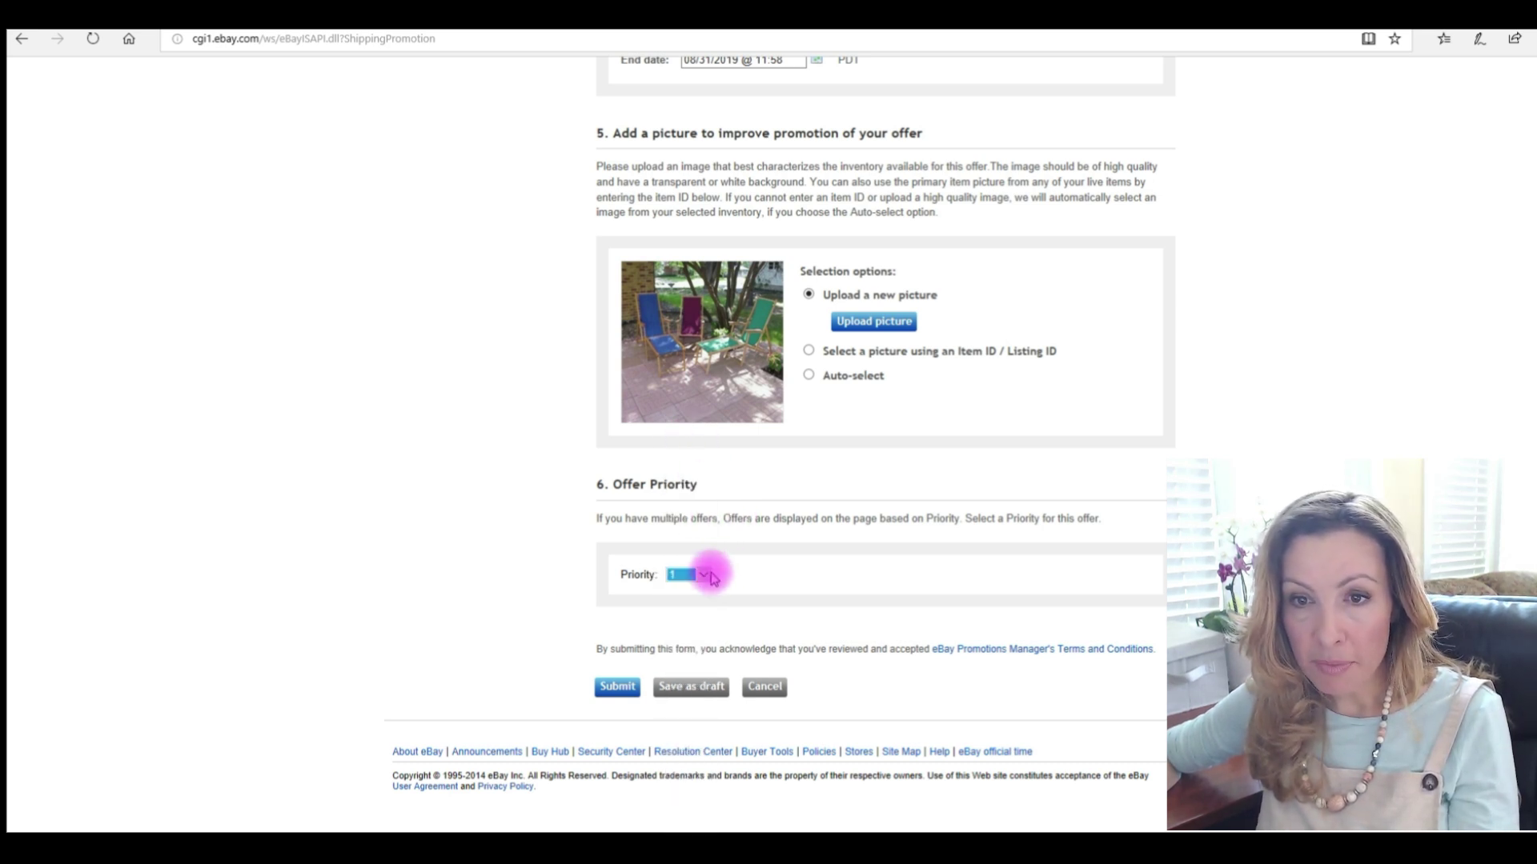